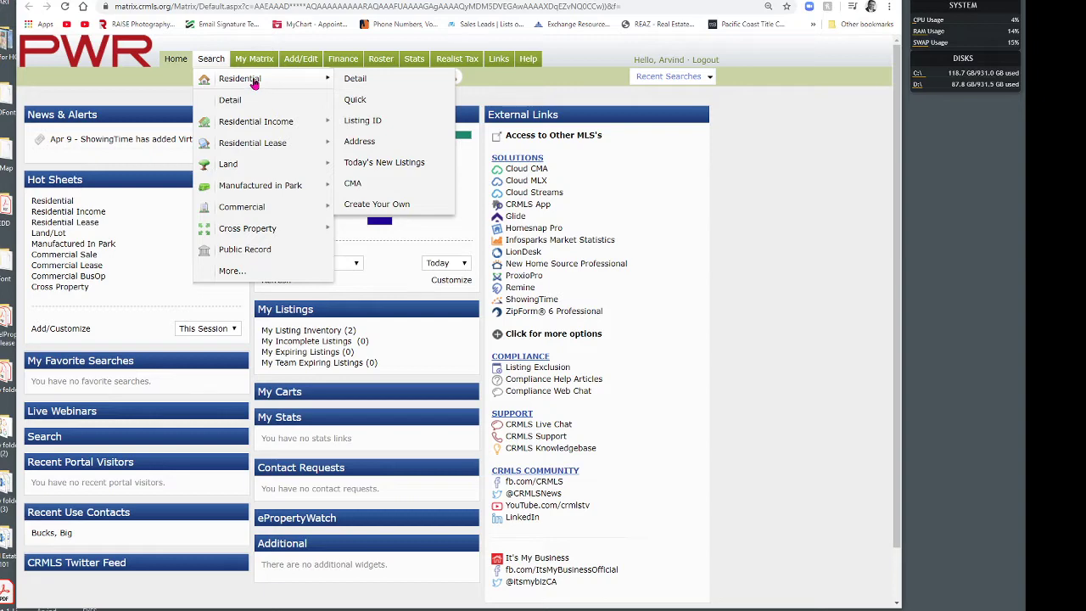
# Step: Open the Residential Detail search and include Active, Act Under Contract, Pending and Closed listings
pyautogui.click(354, 81)
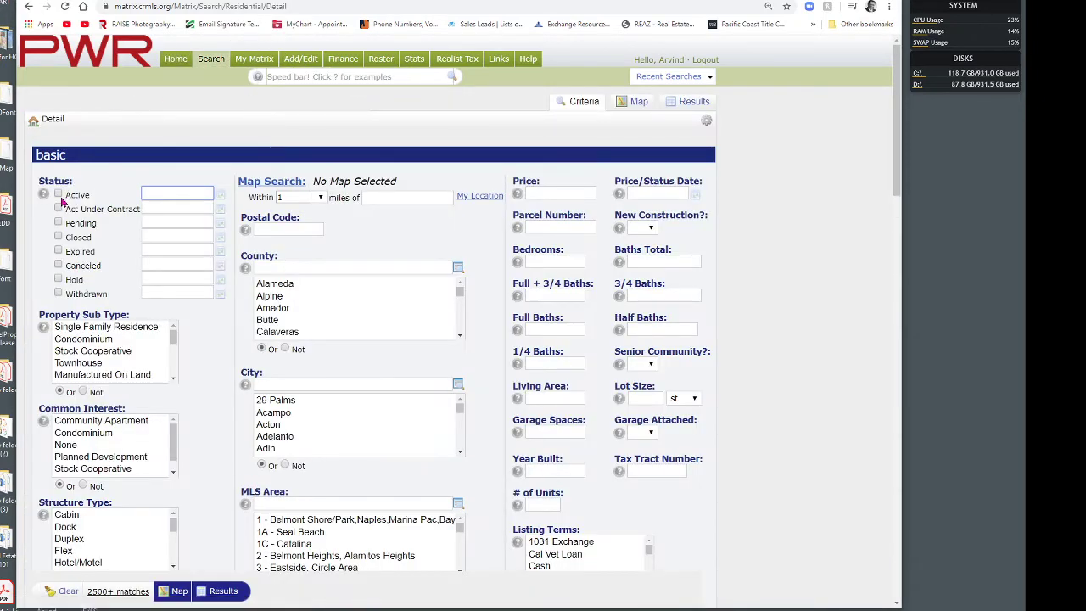
pyautogui.click(59, 195)
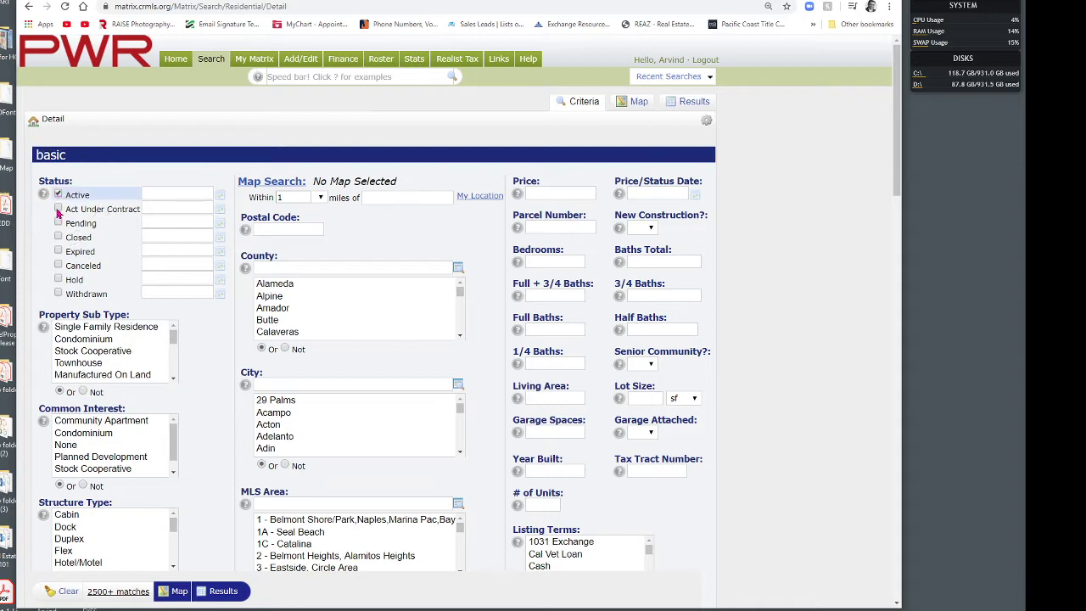
pyautogui.click(58, 209)
pyautogui.click(59, 223)
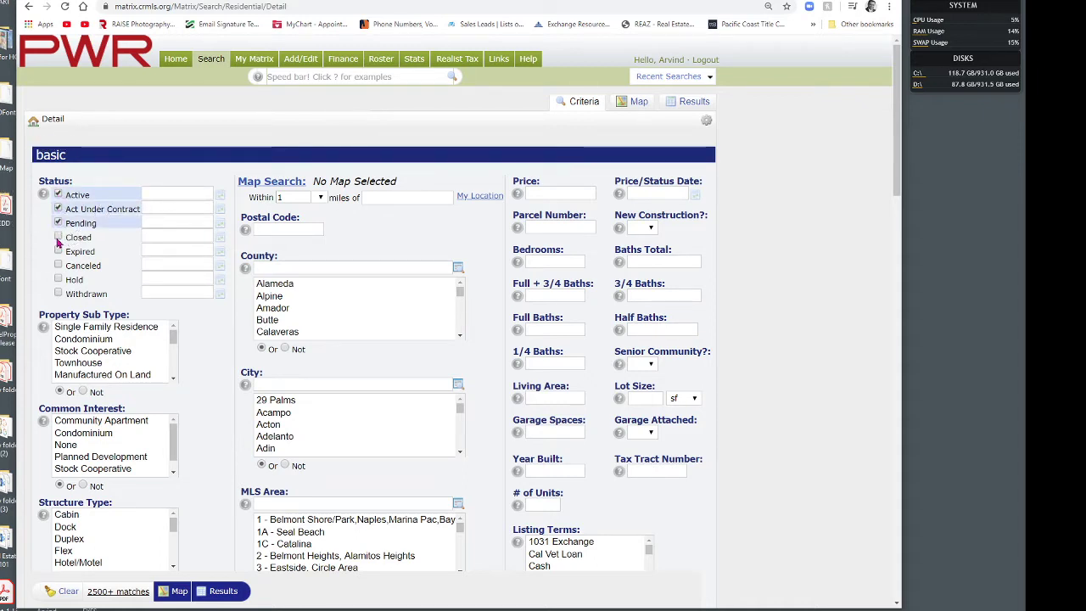
pyautogui.click(59, 237)
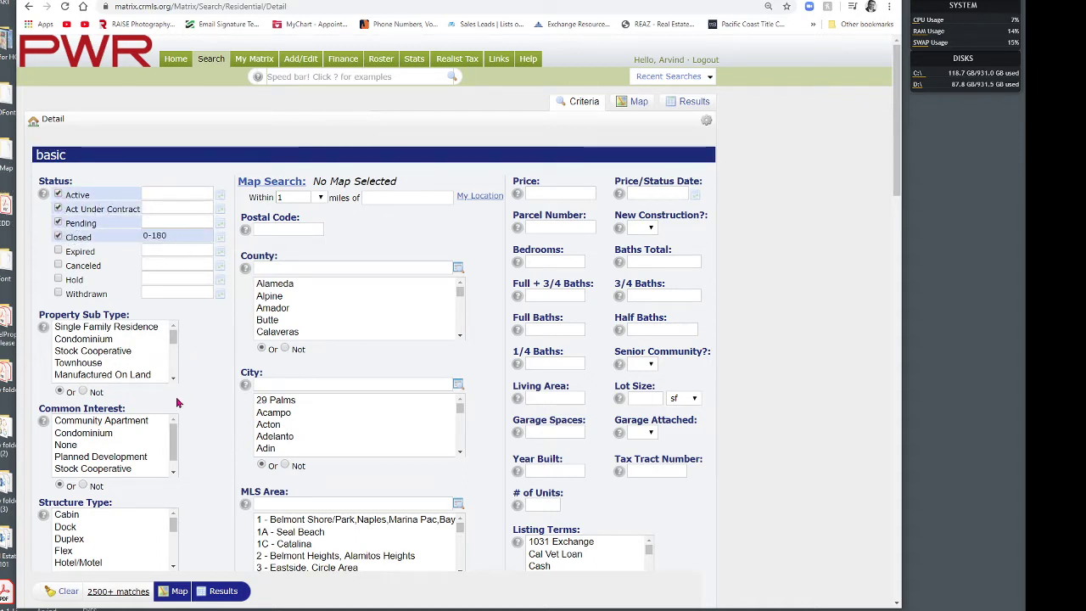
# Step: Limit the search to Single Family Residence with Property Attached set to No
pyautogui.click(140, 334)
pyautogui.scroll(-2, 120, 432)
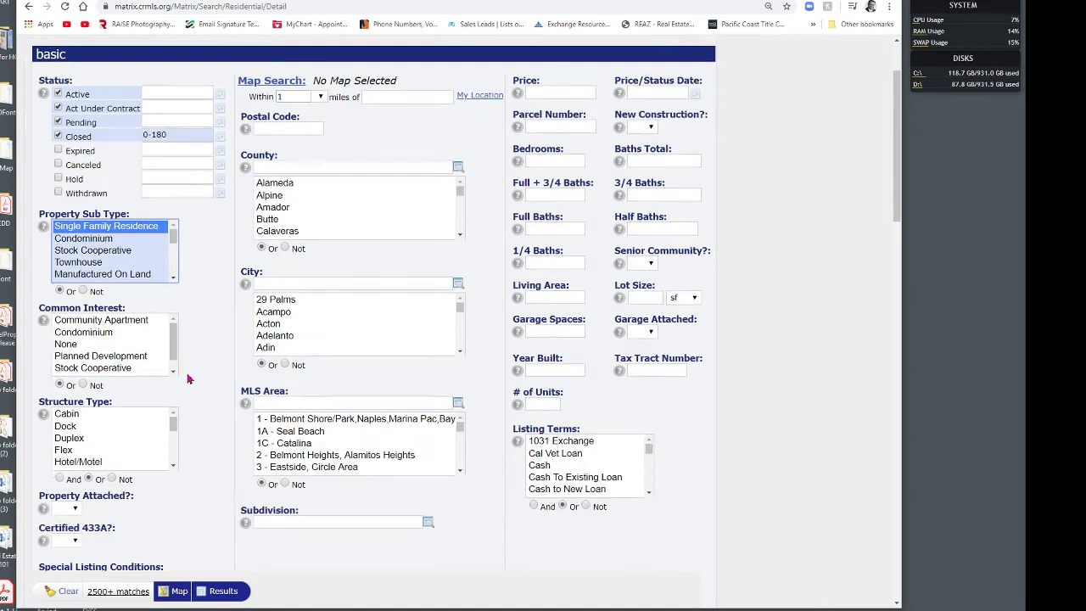
pyautogui.click(76, 421)
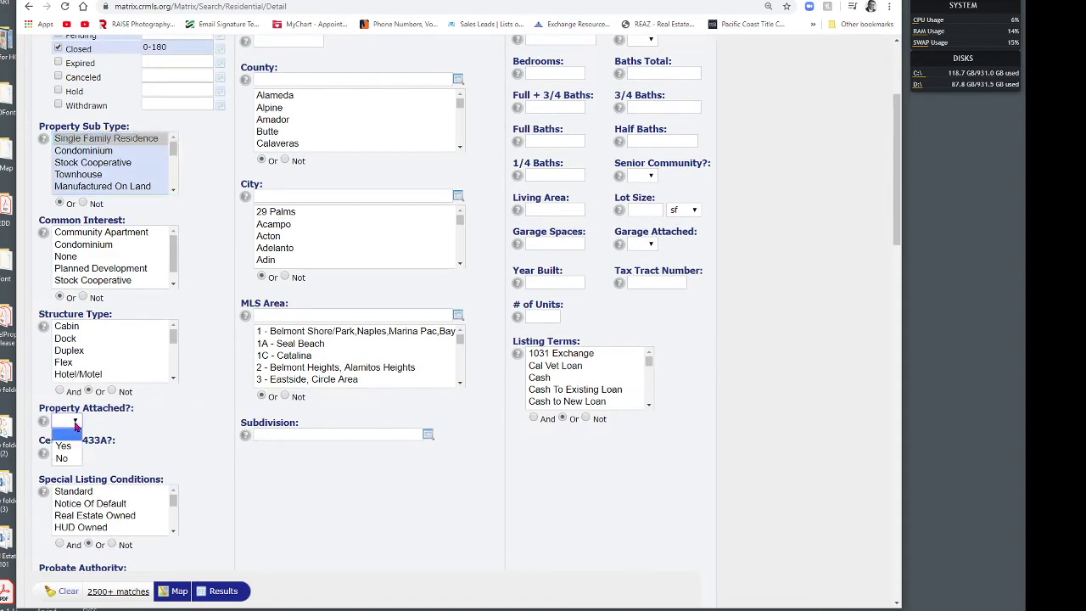
pyautogui.click(71, 461)
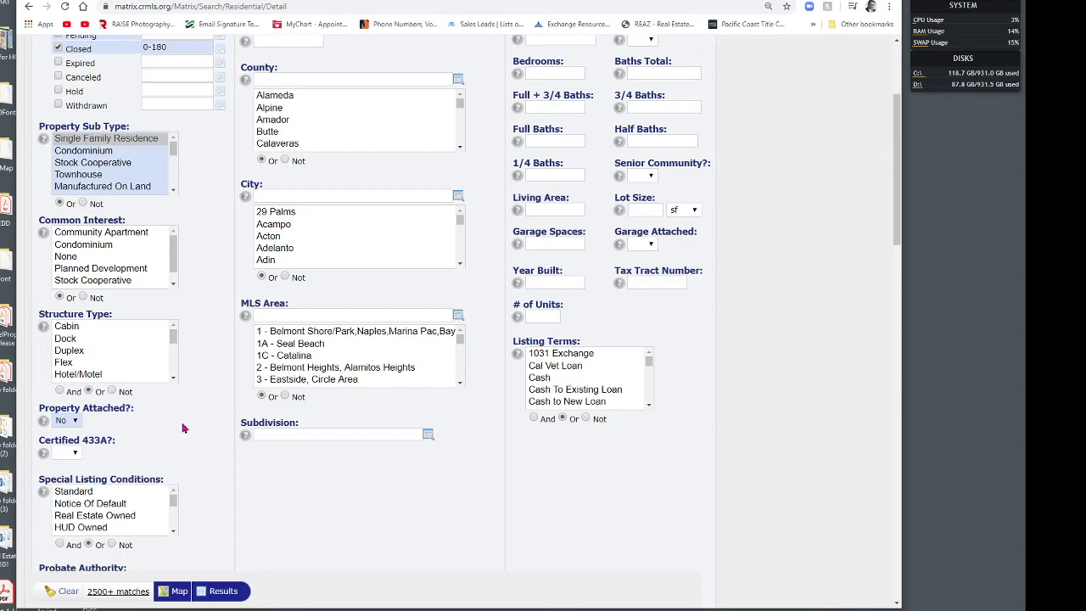
pyautogui.scroll(-5, 185, 429)
pyautogui.scroll(-3, 185, 424)
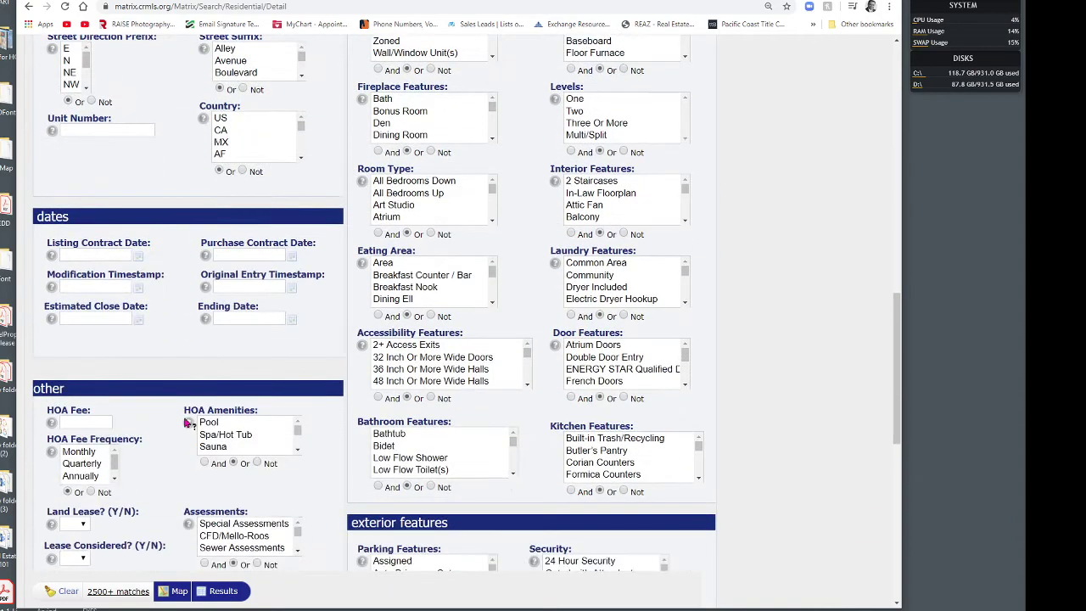
pyautogui.scroll(-3, 187, 422)
pyautogui.scroll(3, 187, 422)
pyautogui.scroll(10, 204, 407)
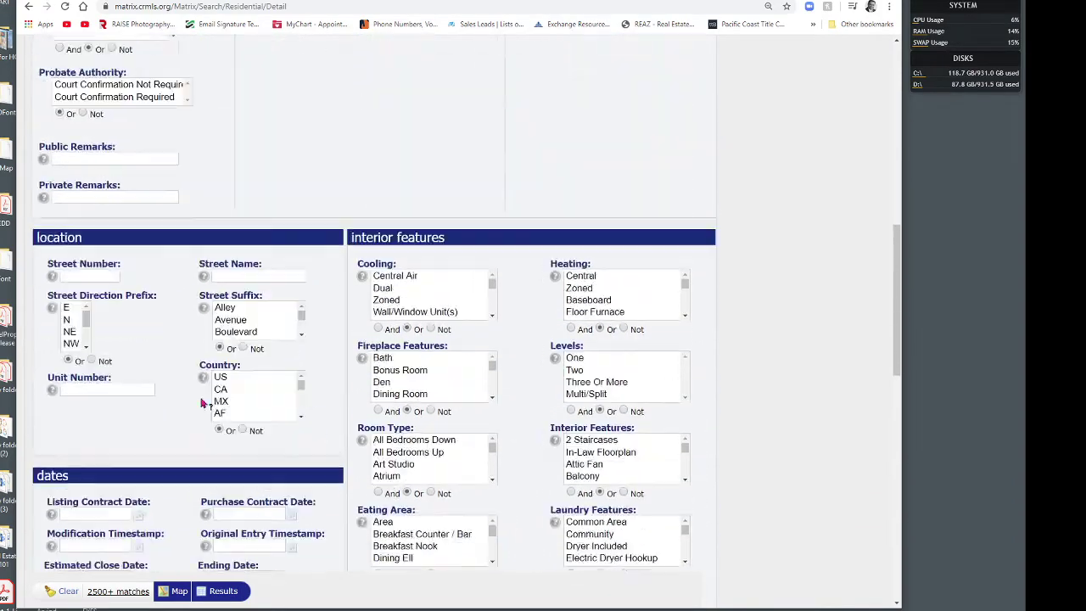
pyautogui.scroll(1, 214, 384)
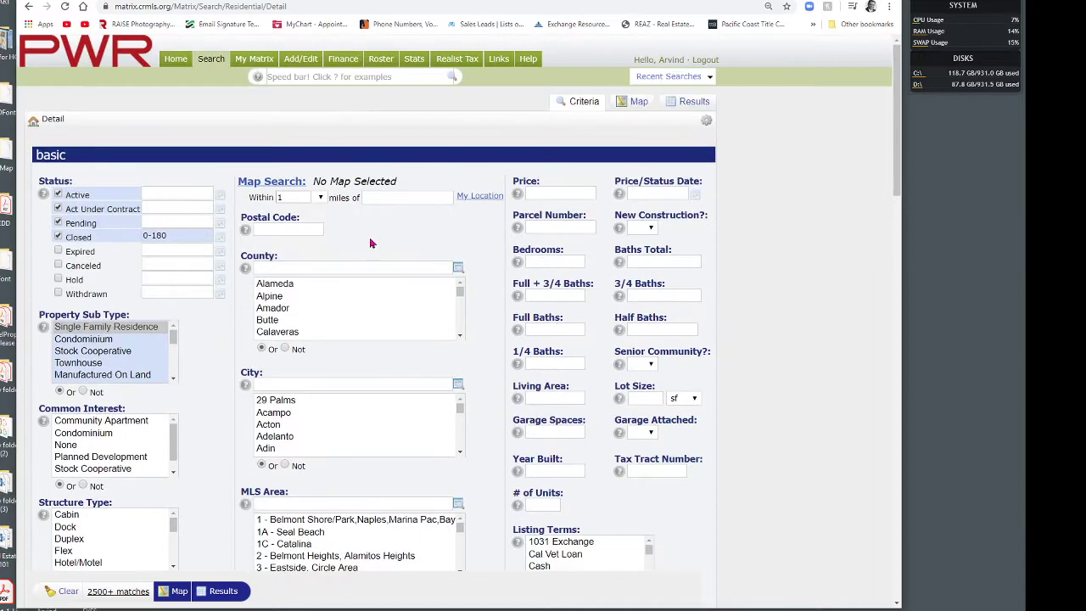
# Step: Center the 1-mile radius search on the suggested subject address
pyautogui.click(389, 196)
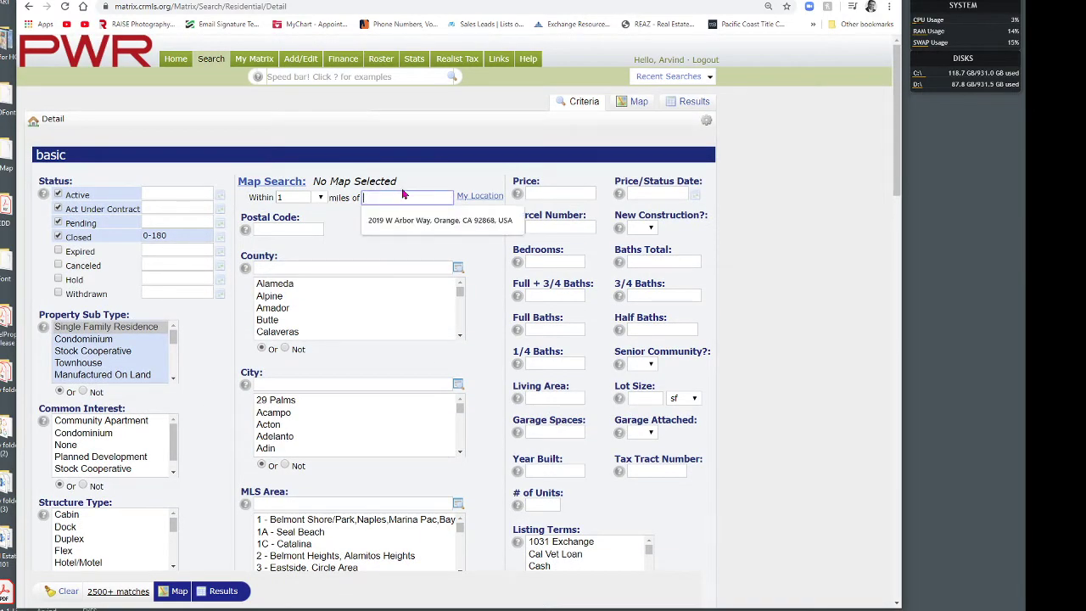
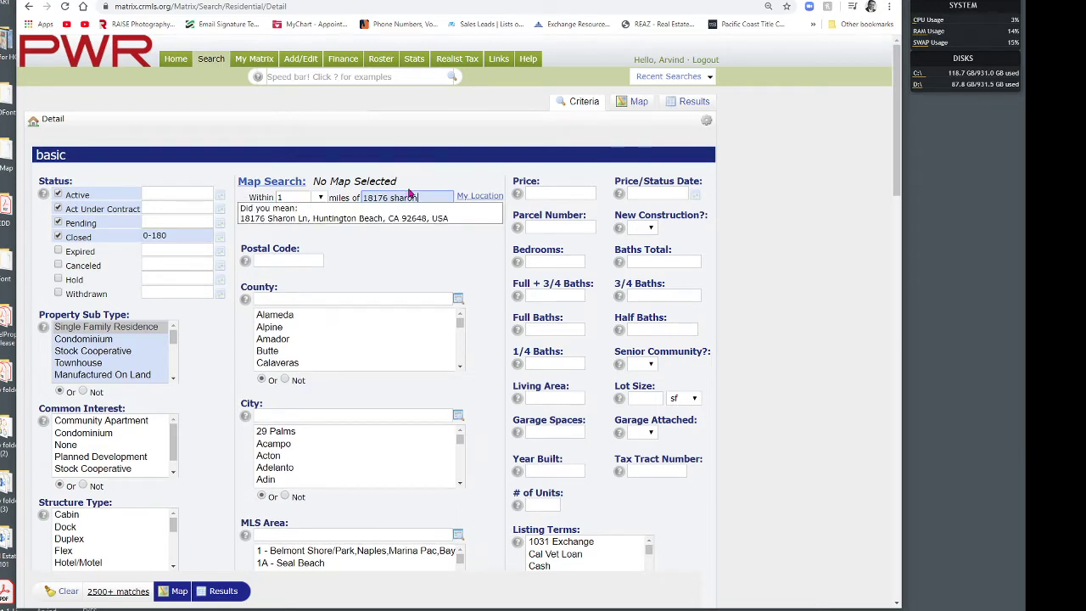
pyautogui.click(342, 219)
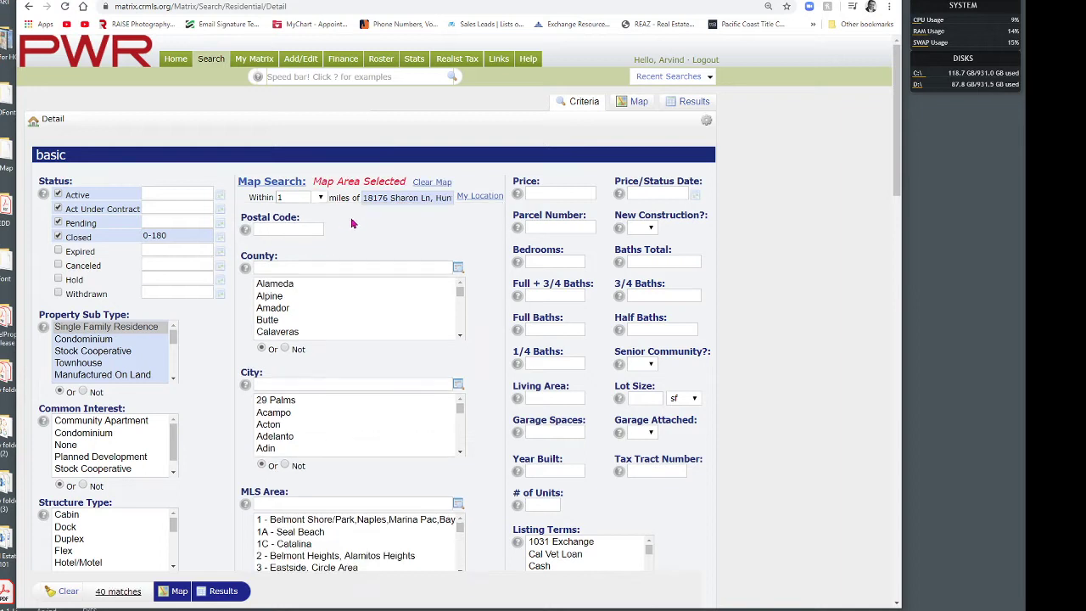
# Step: Require 3+ bedrooms, 2+ baths and 1700-3000 sq ft, then show the 18 results
pyautogui.click(552, 260)
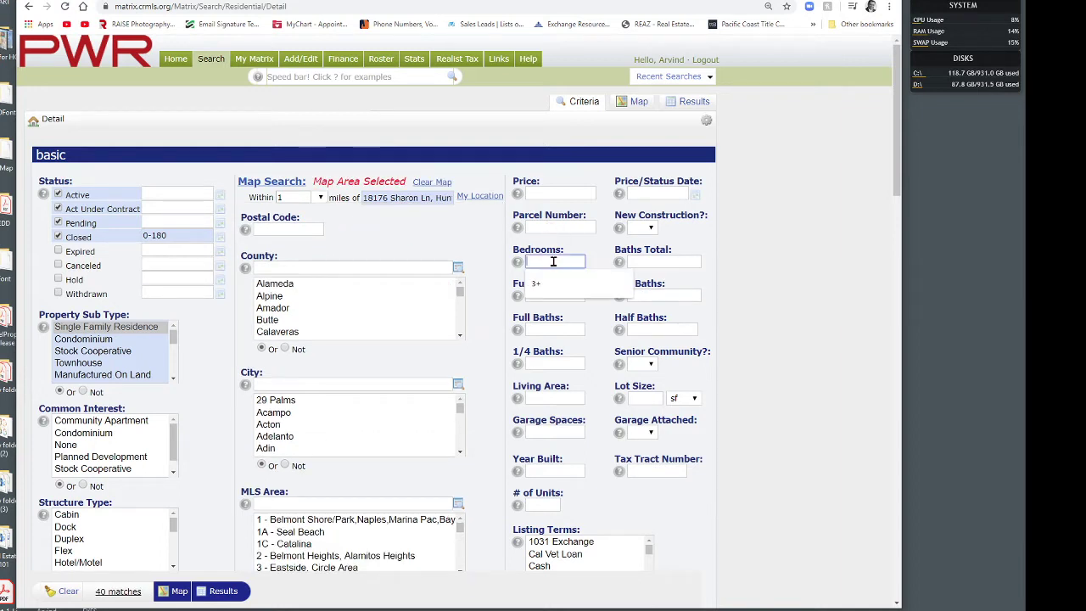
pyautogui.write('3+')
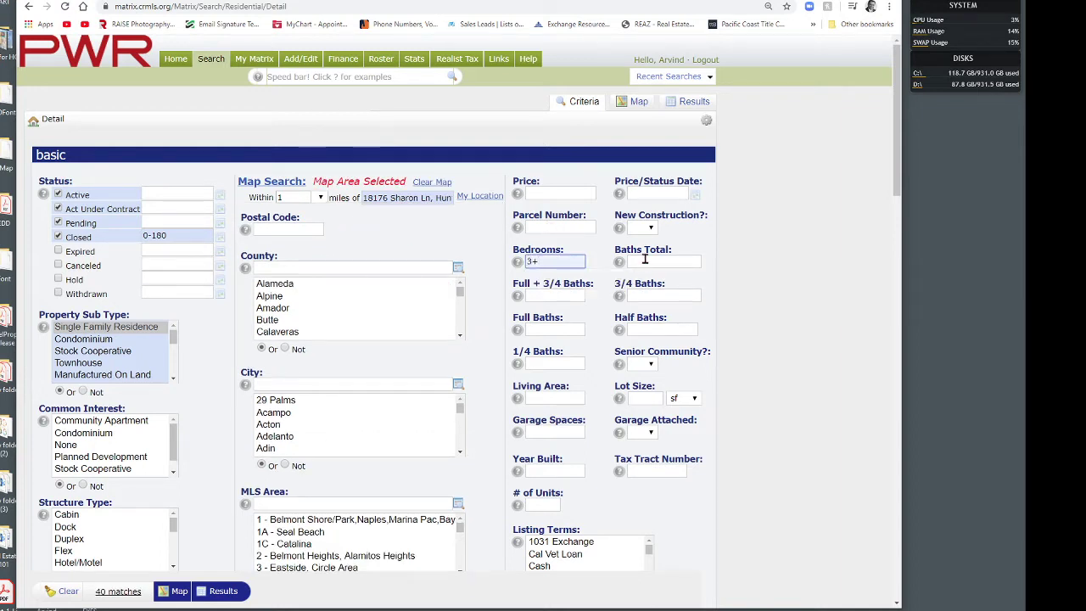
pyautogui.click(647, 262)
pyautogui.click(640, 290)
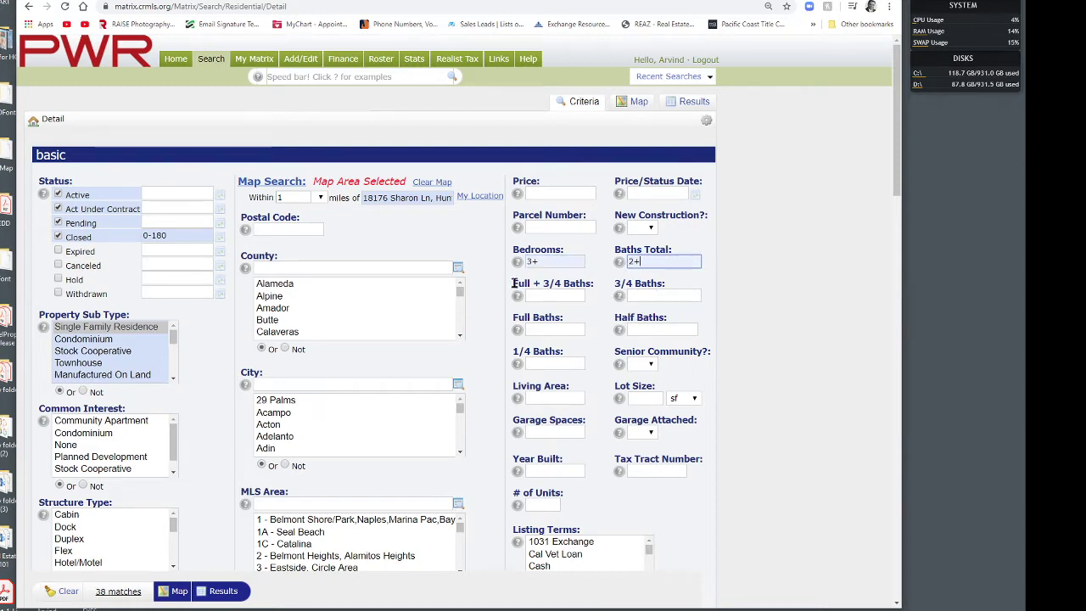
pyautogui.click(556, 400)
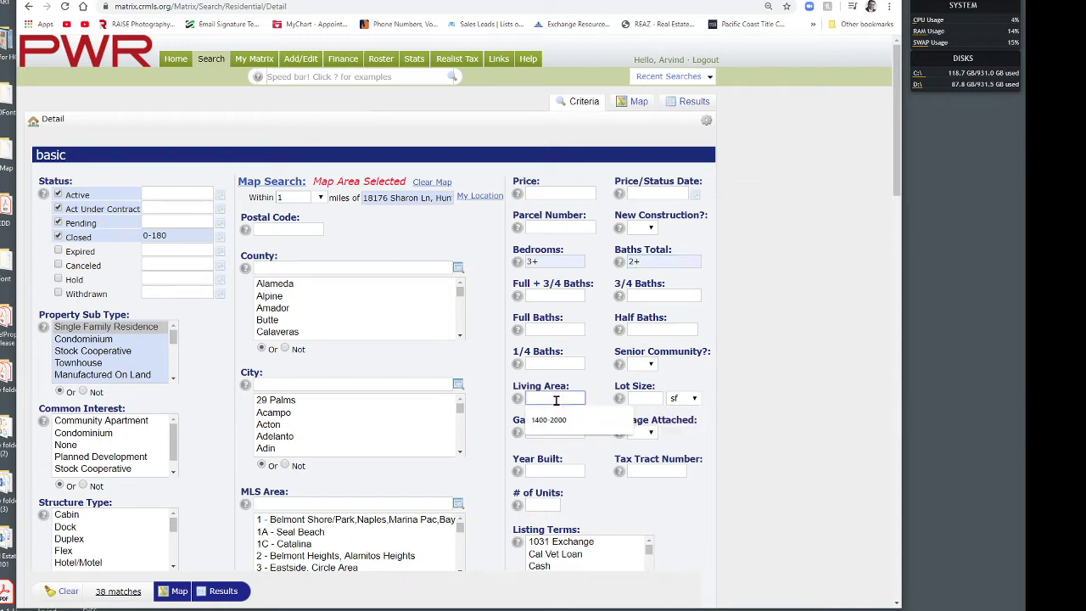
pyautogui.write('1700-3000')
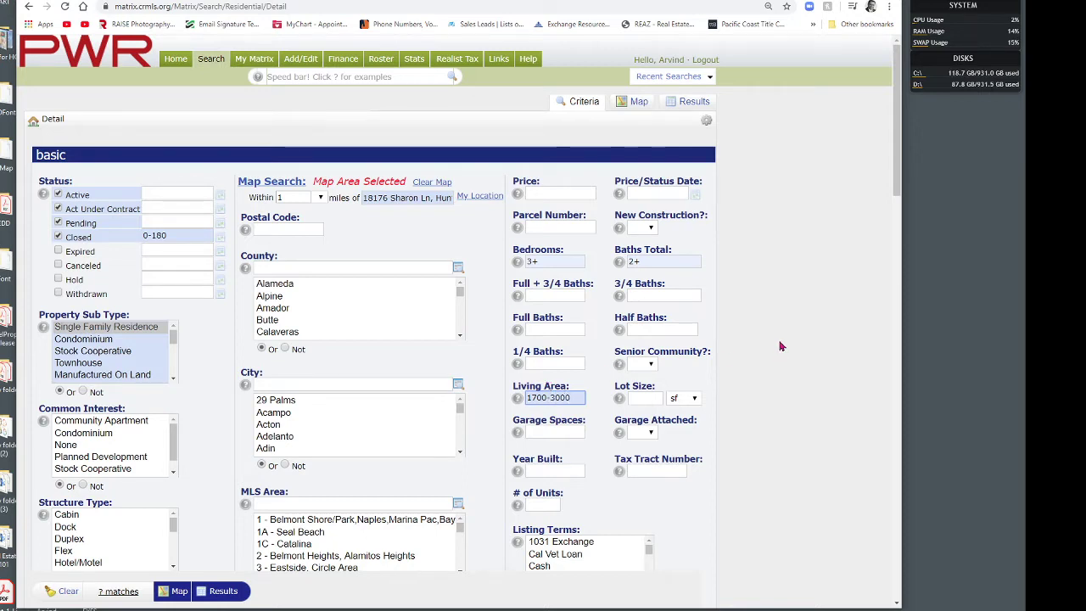
pyautogui.click(736, 312)
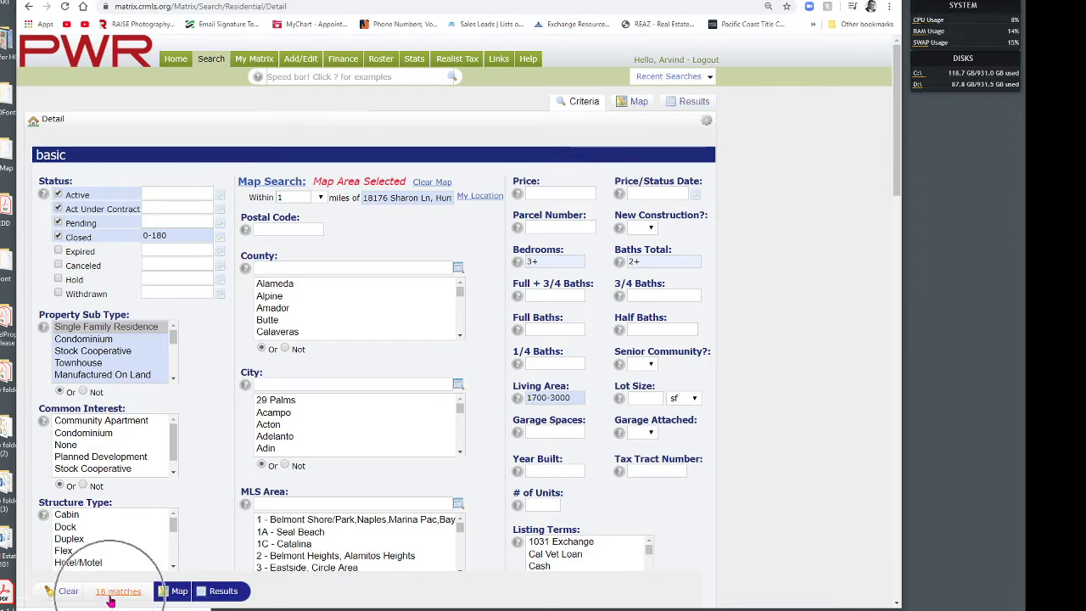
pyautogui.click(691, 103)
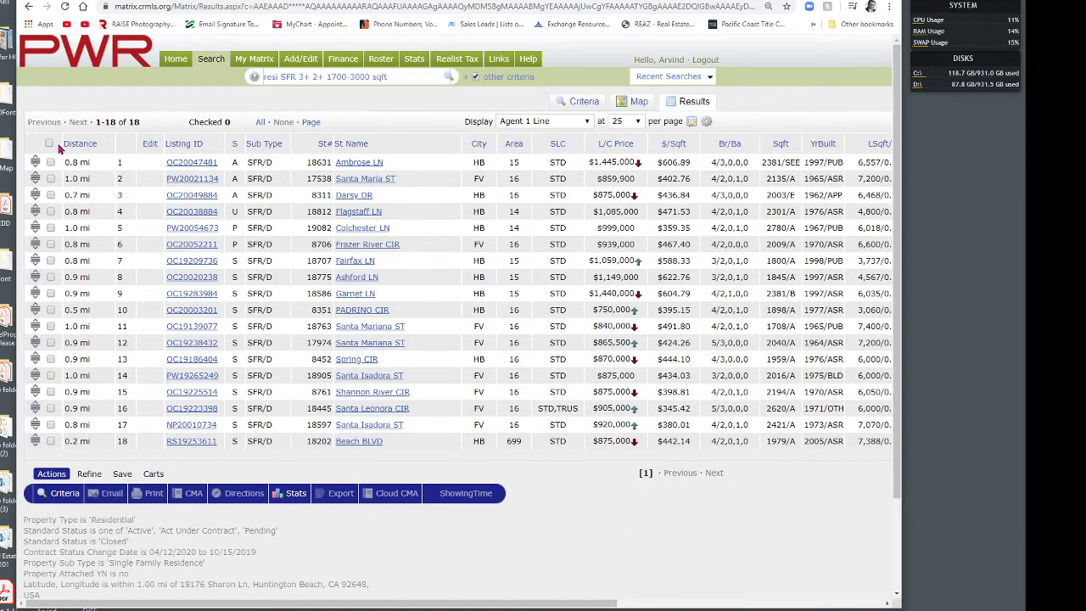
# Step: Check all 18 listings sorted by price, then uncheck the three cheapest and three bottom listings
pyautogui.click(261, 122)
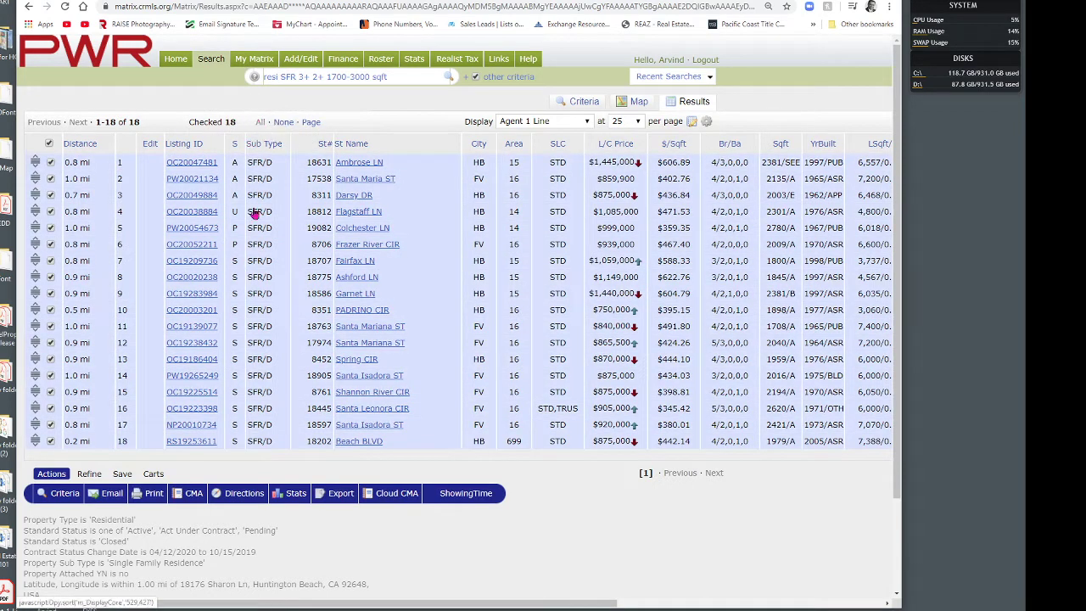
pyautogui.click(618, 144)
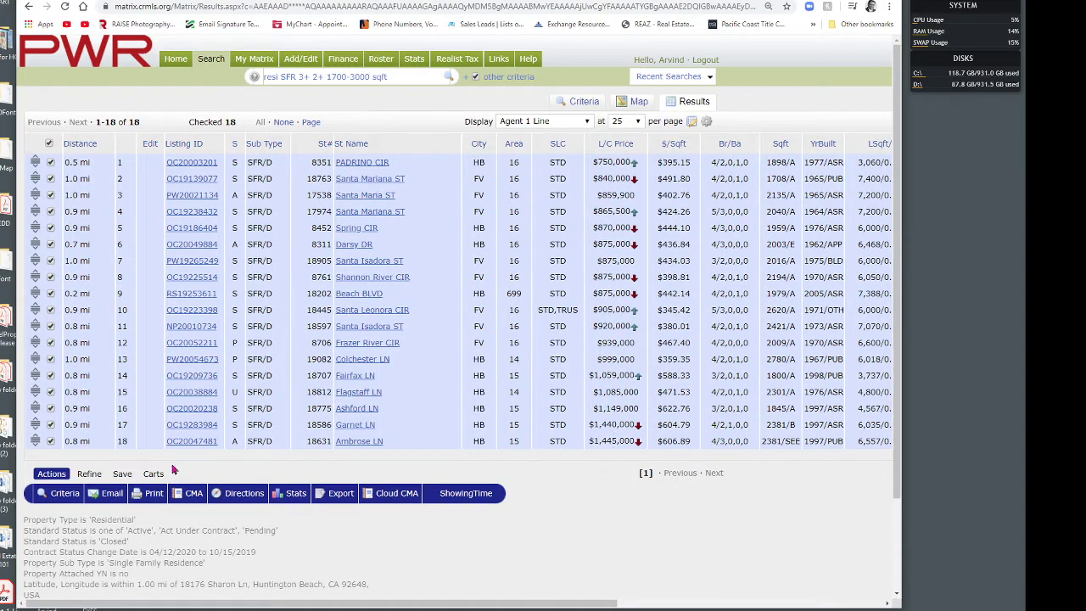
pyautogui.click(51, 441)
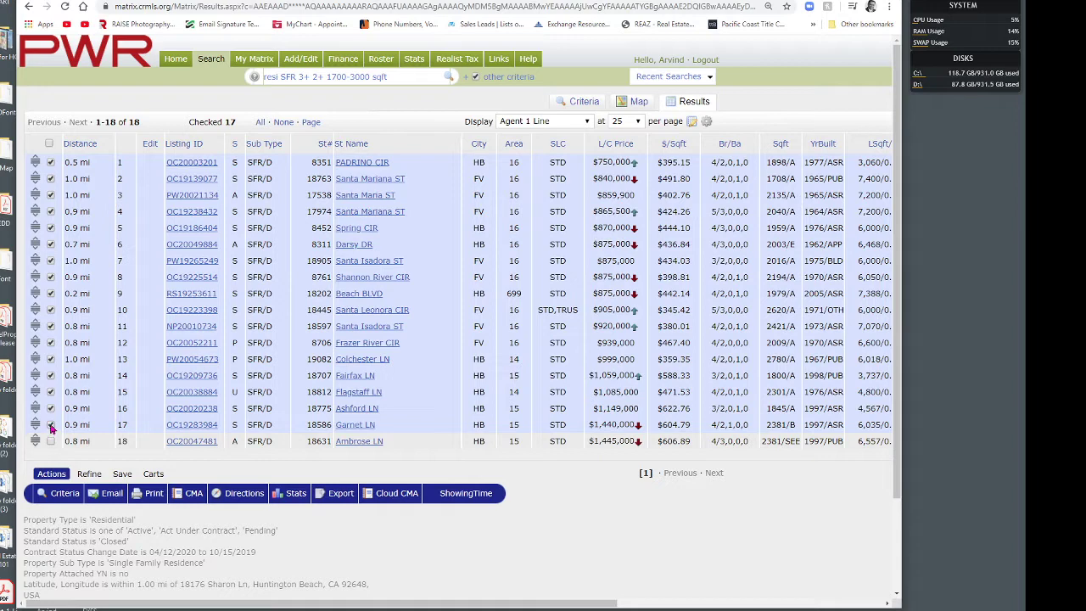
pyautogui.click(51, 424)
pyautogui.click(50, 408)
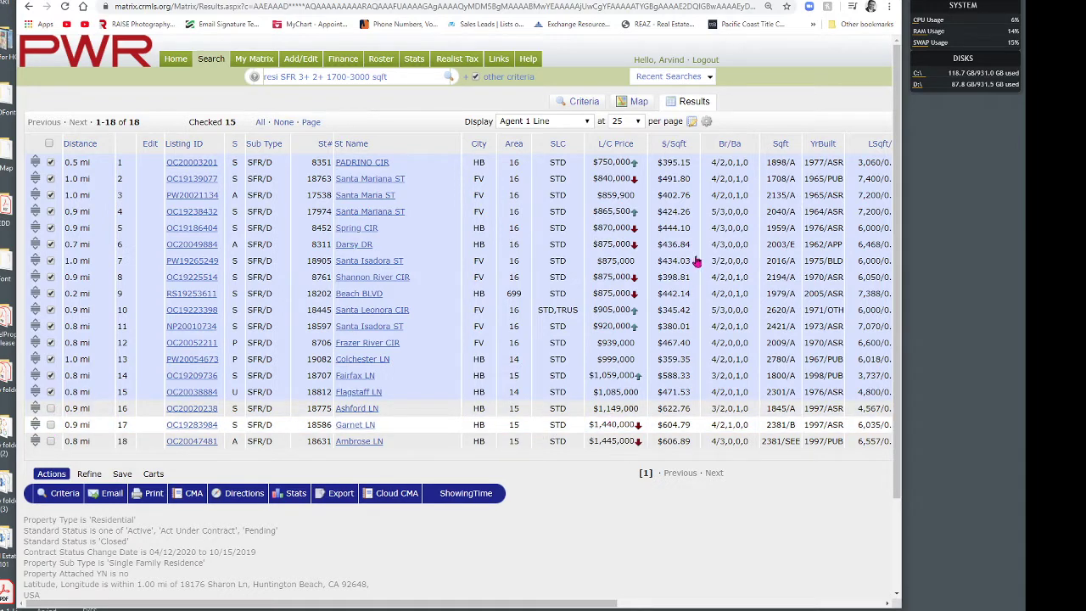
pyautogui.click(50, 163)
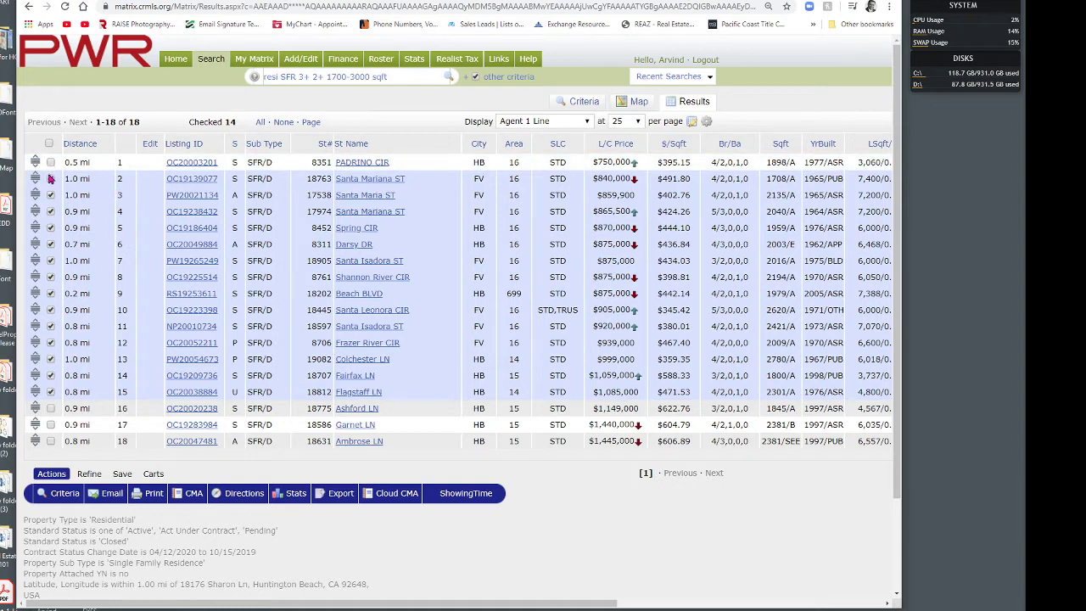
pyautogui.click(50, 178)
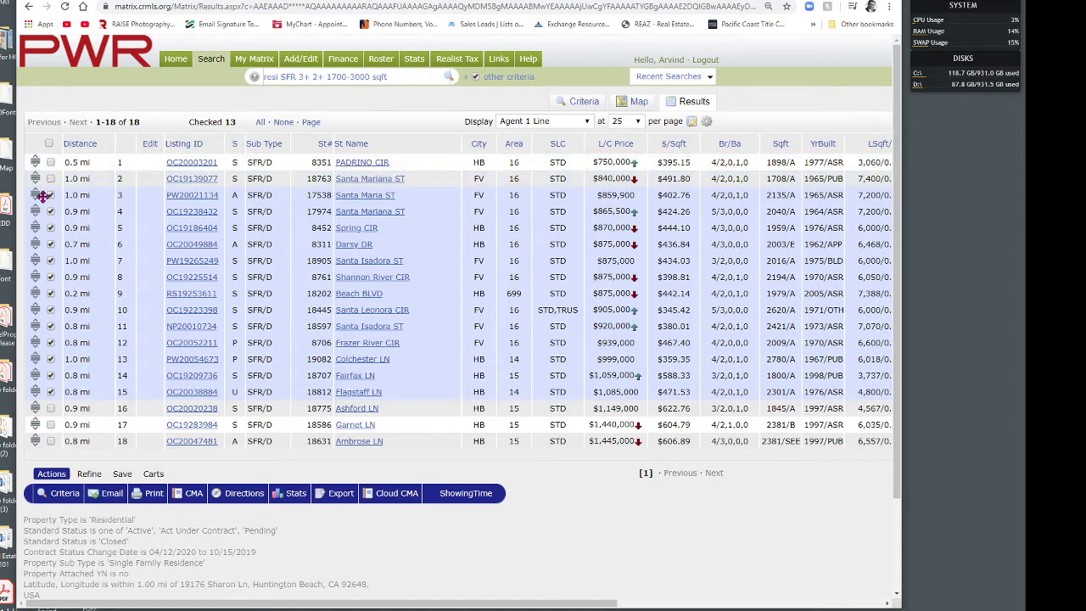
pyautogui.click(49, 195)
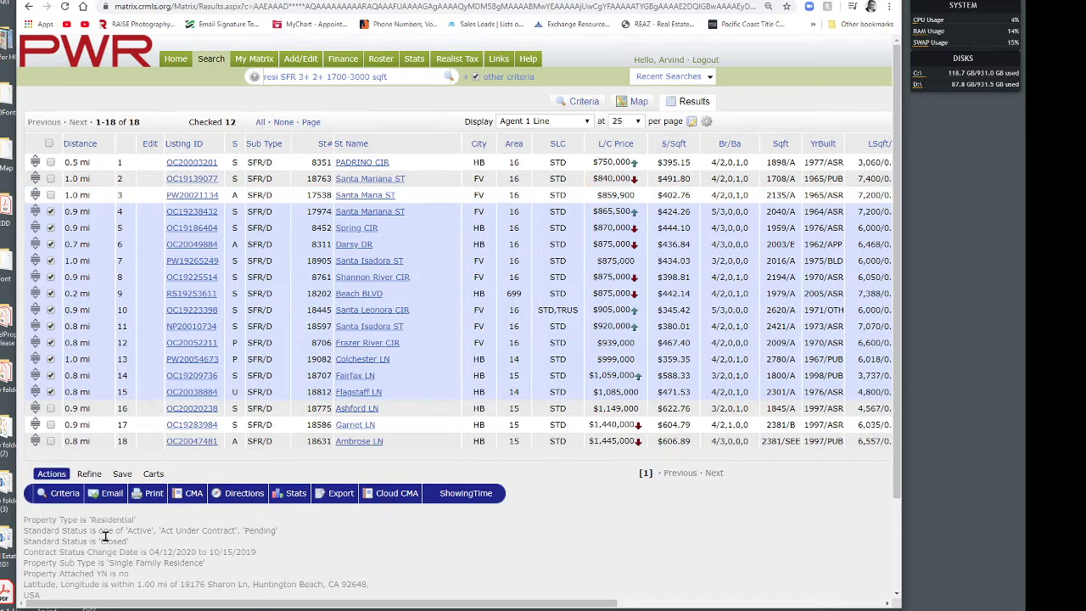
# Step: Send the 12 checked listings to Cloud CMA
pyautogui.click(195, 499)
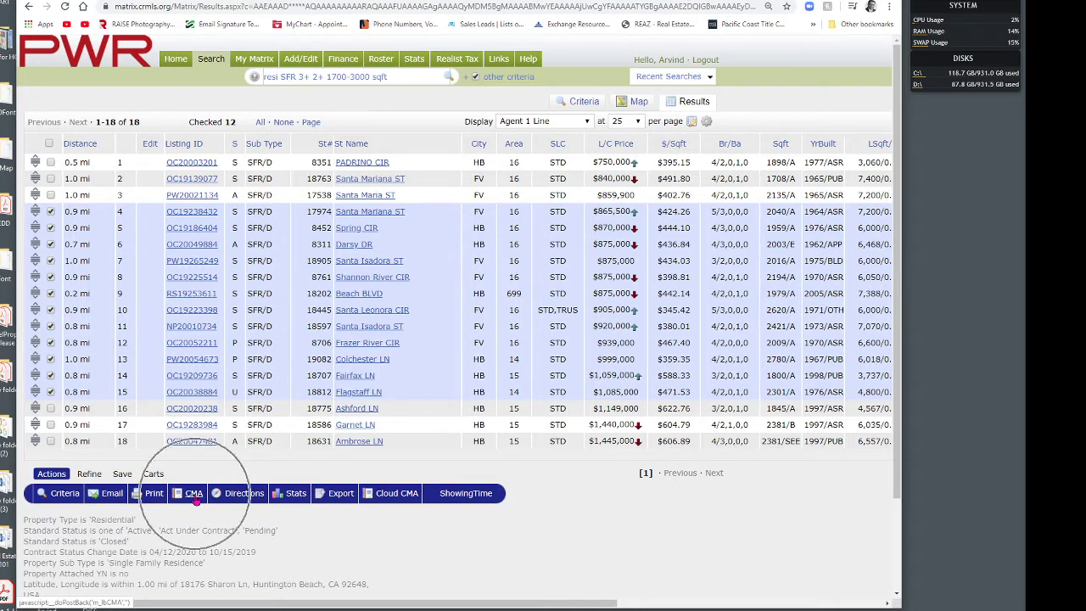
pyautogui.press('ctrl')
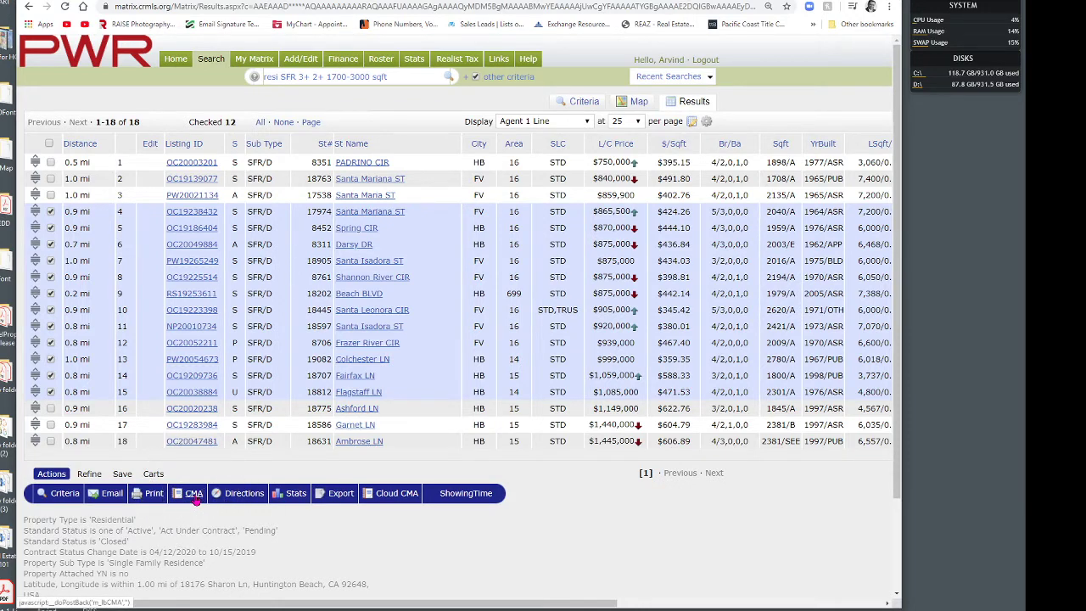
pyautogui.press('ctrl')
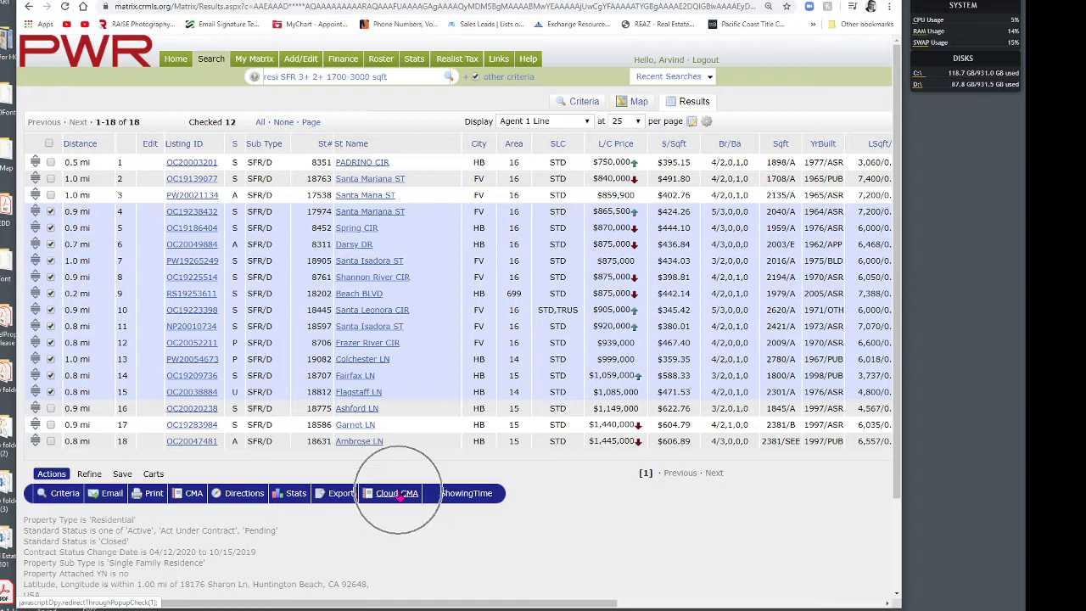
pyautogui.press('ctrl')
pyautogui.press('ctrl')
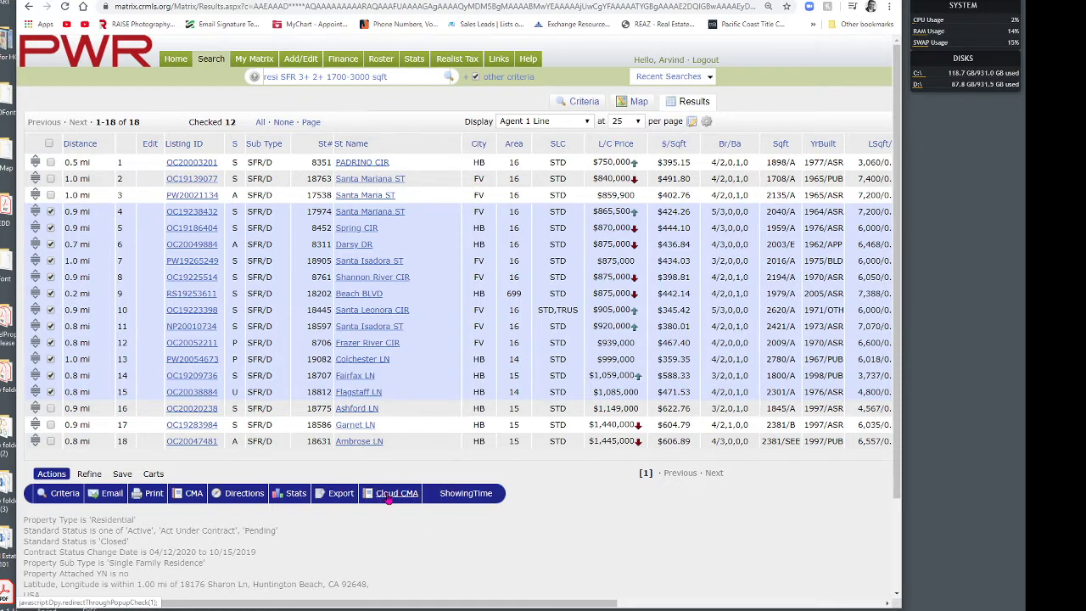
pyautogui.click(398, 494)
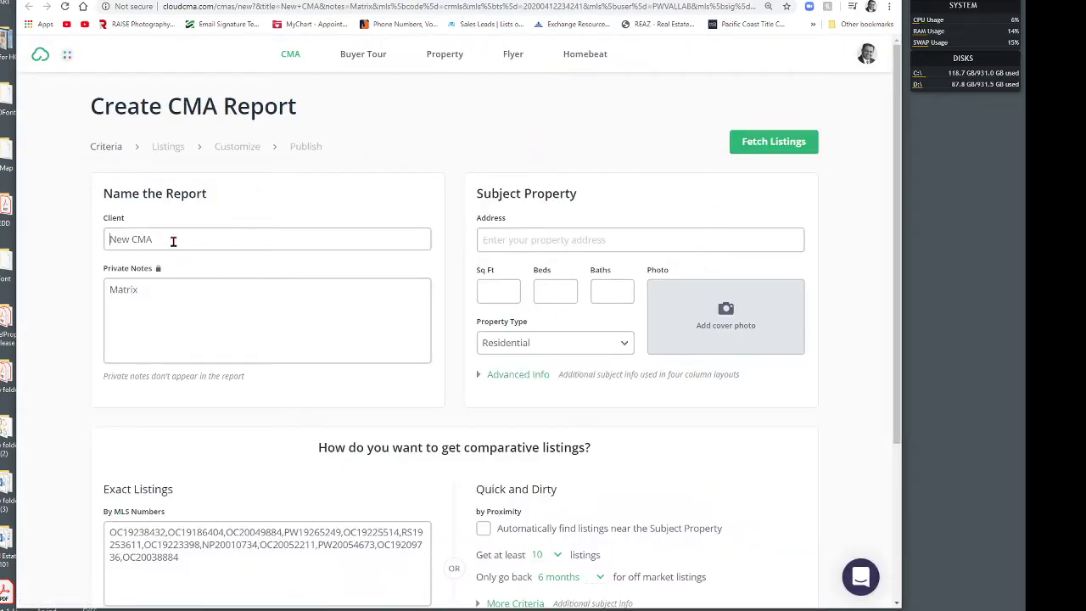
pyautogui.moveTo(174, 241); pyautogui.dragTo(96, 246)
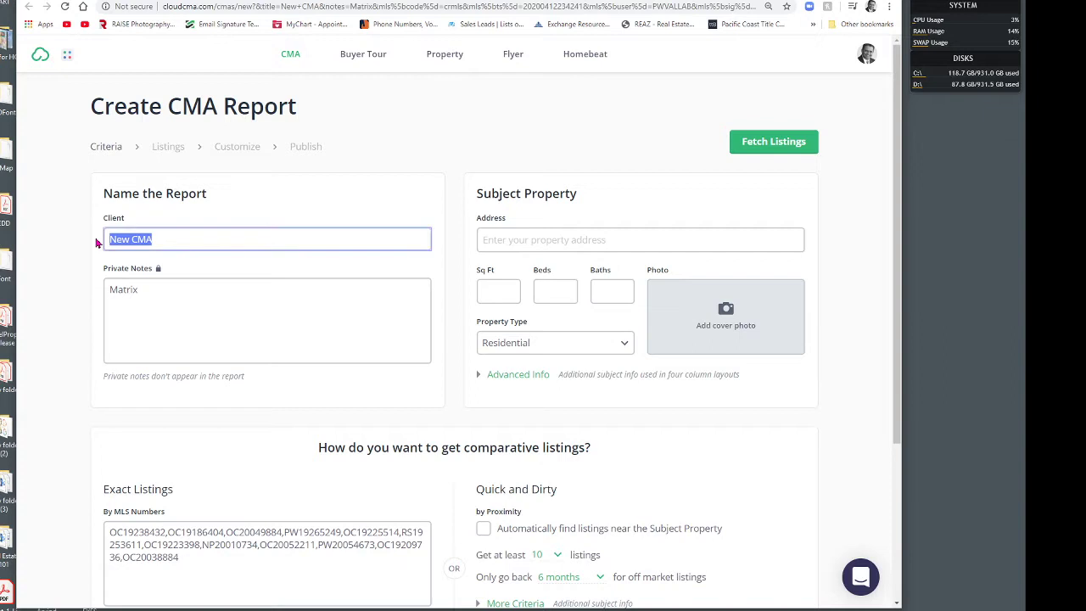
pyautogui.write('TEST')
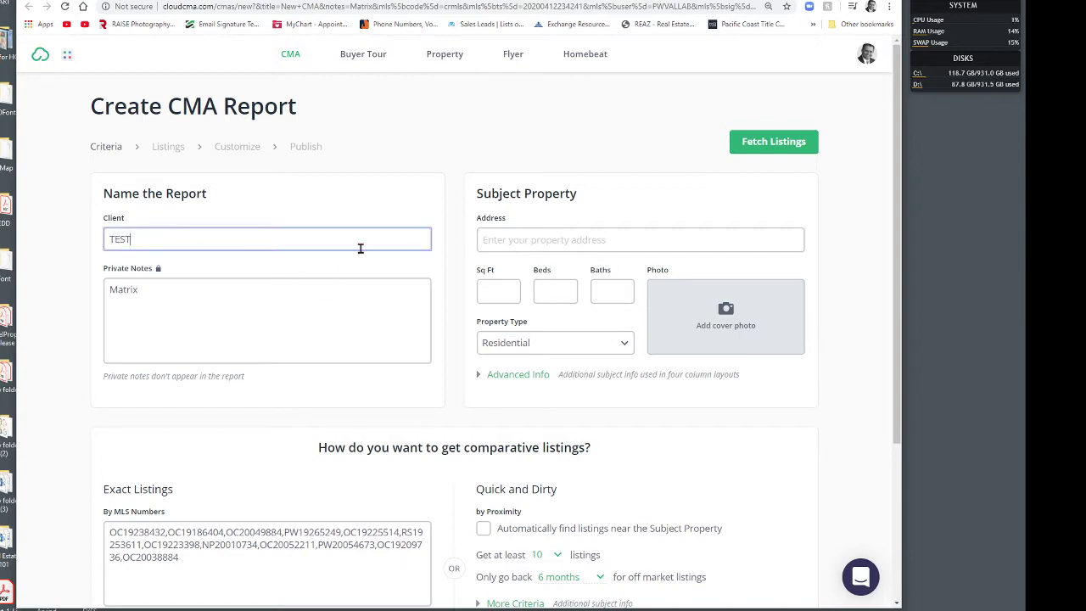
pyautogui.click(567, 237)
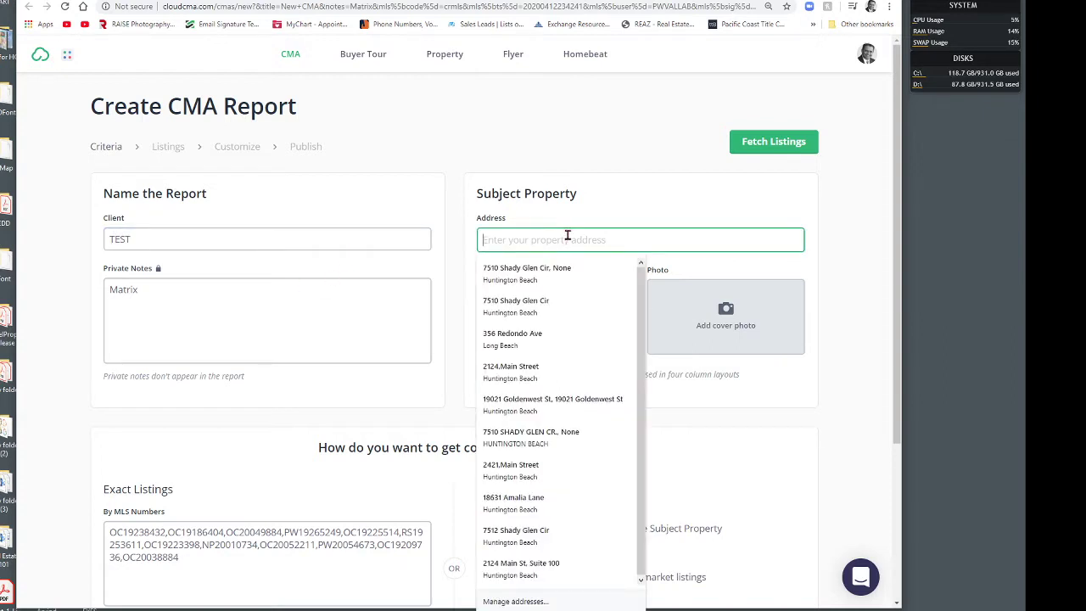
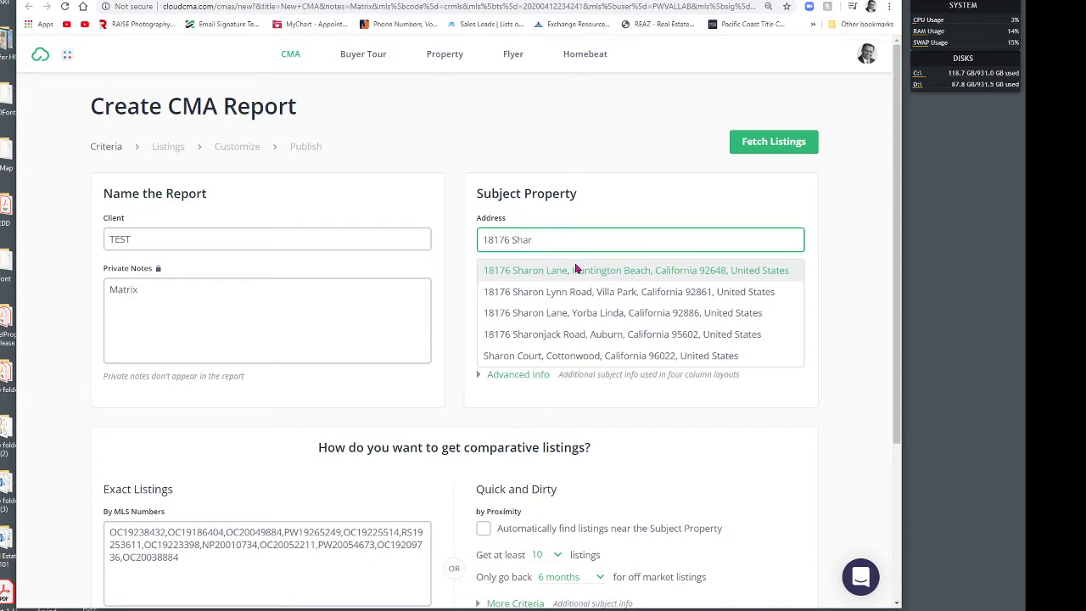
pyautogui.click(575, 269)
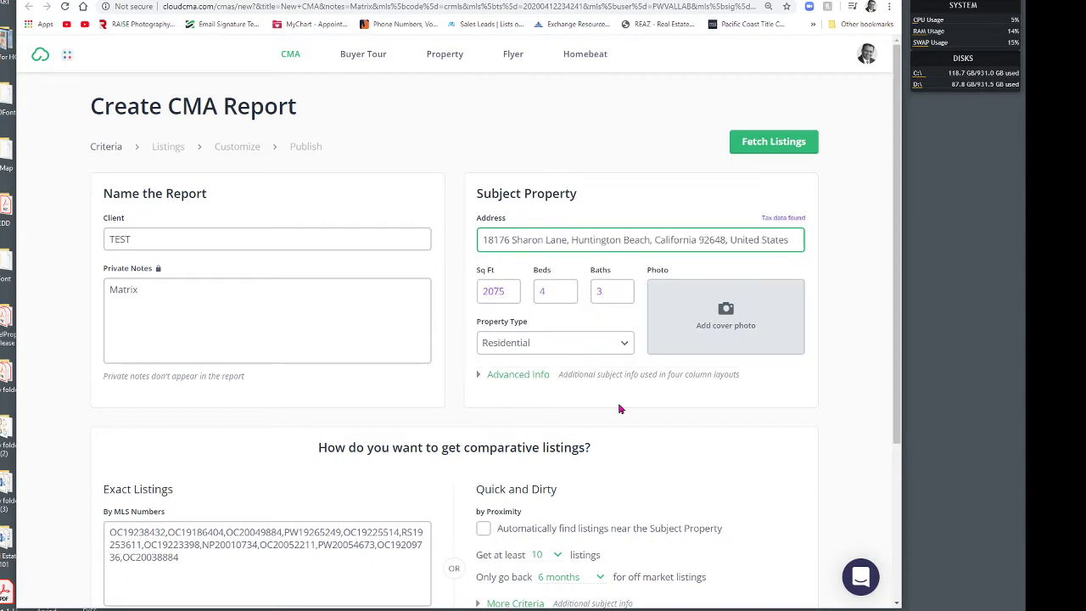
# Step: Check the subject's Advanced Info and imported MLS numbers against Matrix, then fetch the listings
pyautogui.click(504, 378)
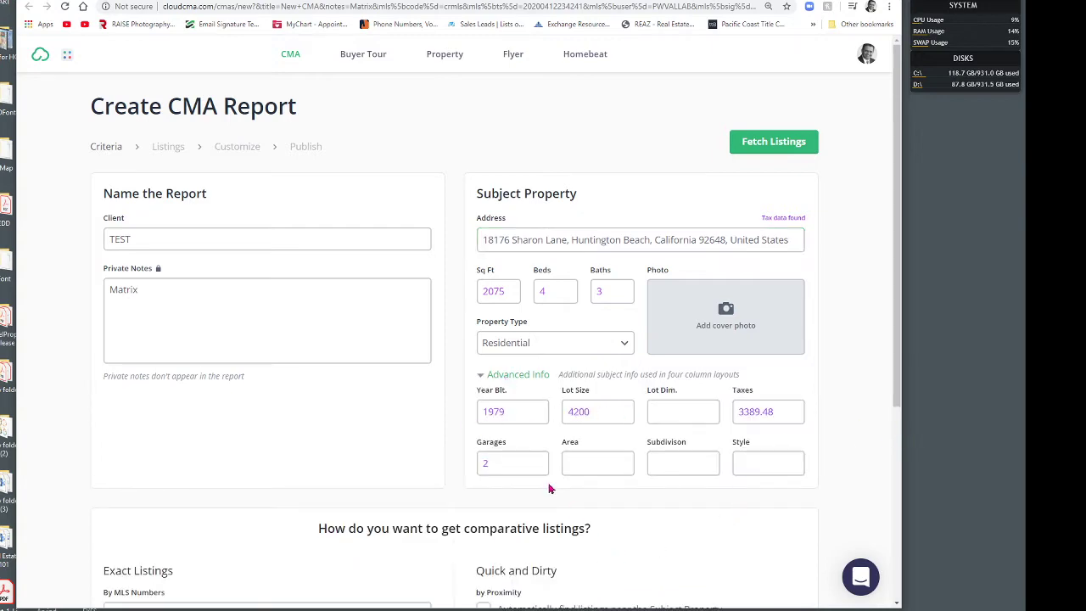
pyautogui.scroll(-5, 832, 333)
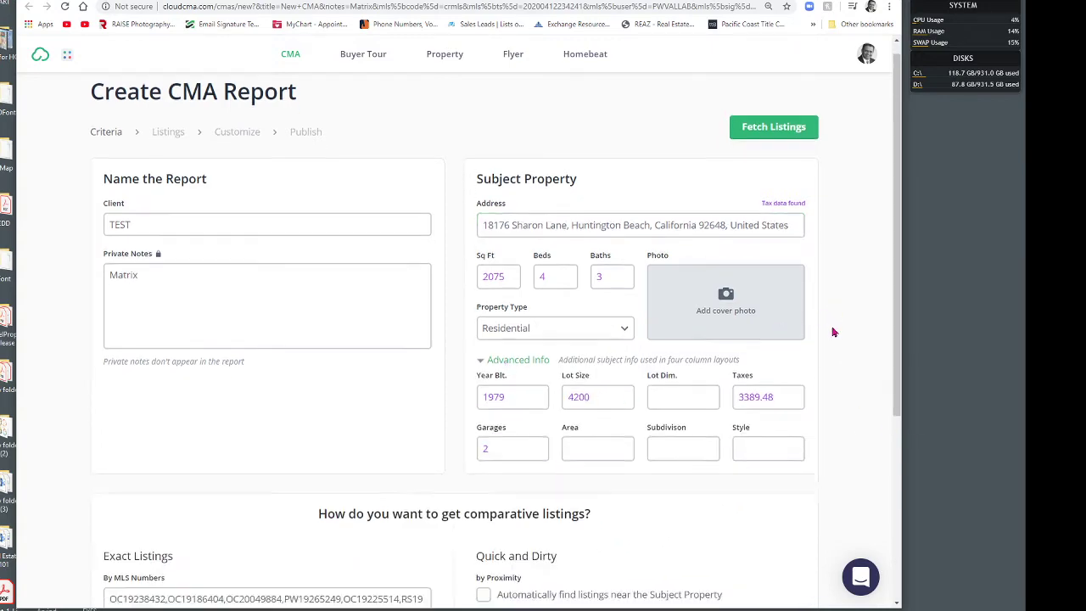
pyautogui.click(173, 343)
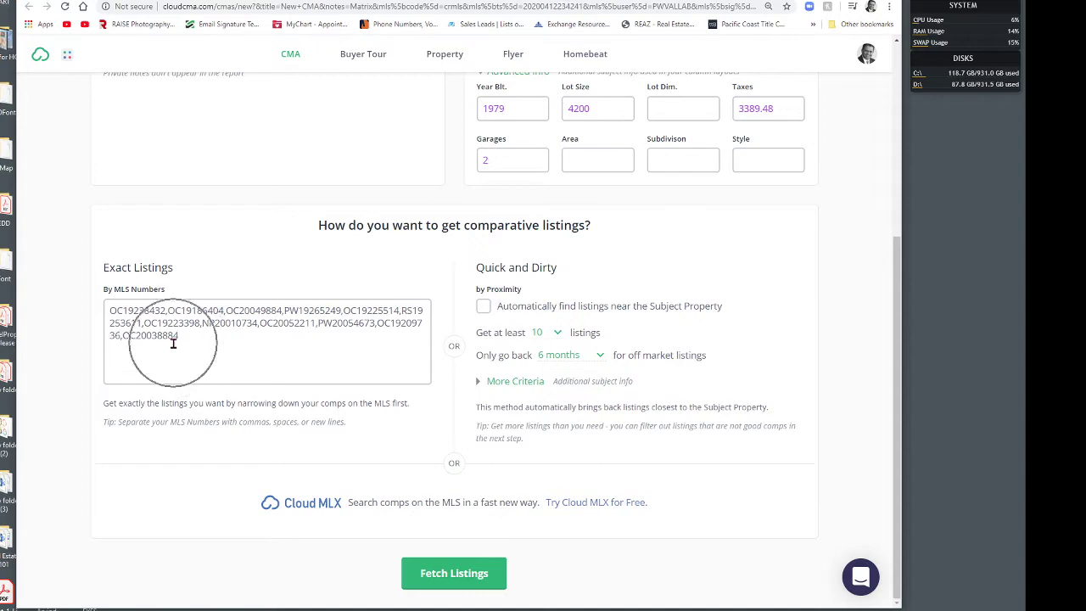
pyautogui.click(339, 1)
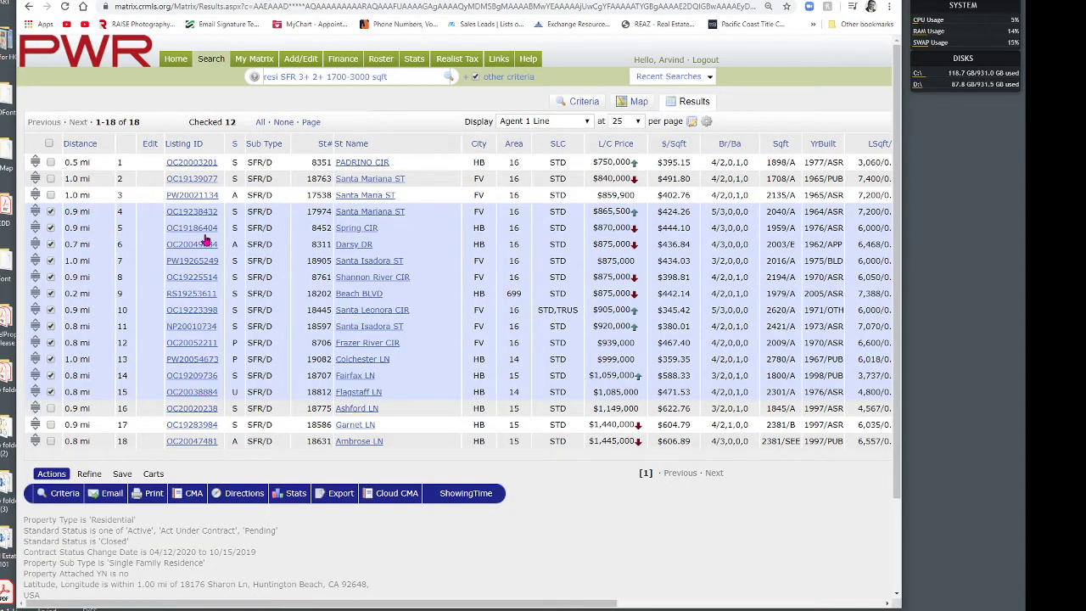
pyautogui.click(721, 1)
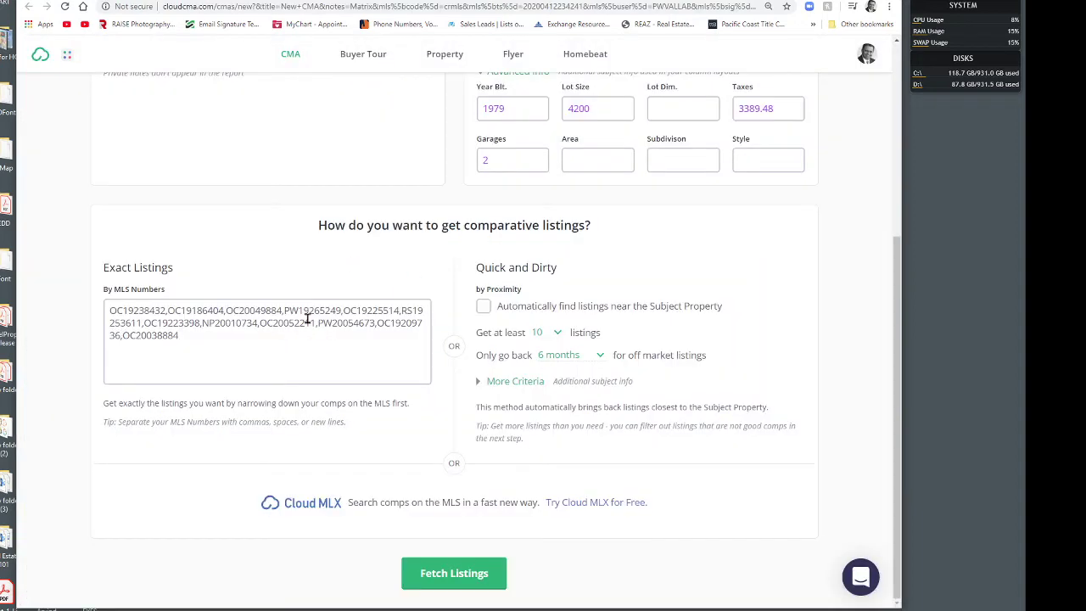
pyautogui.click(196, 325)
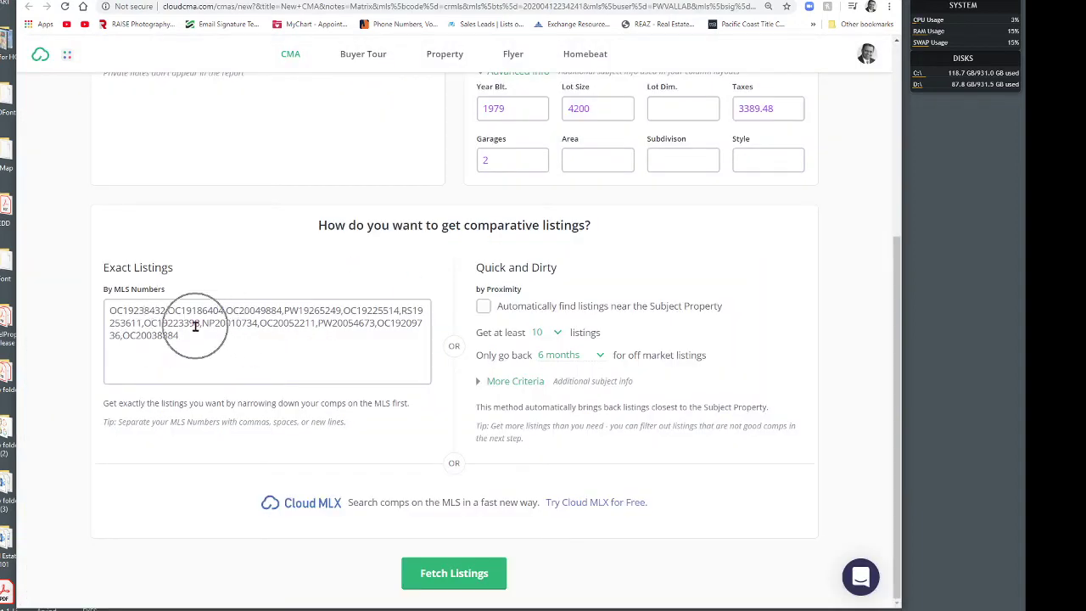
pyautogui.click(195, 326)
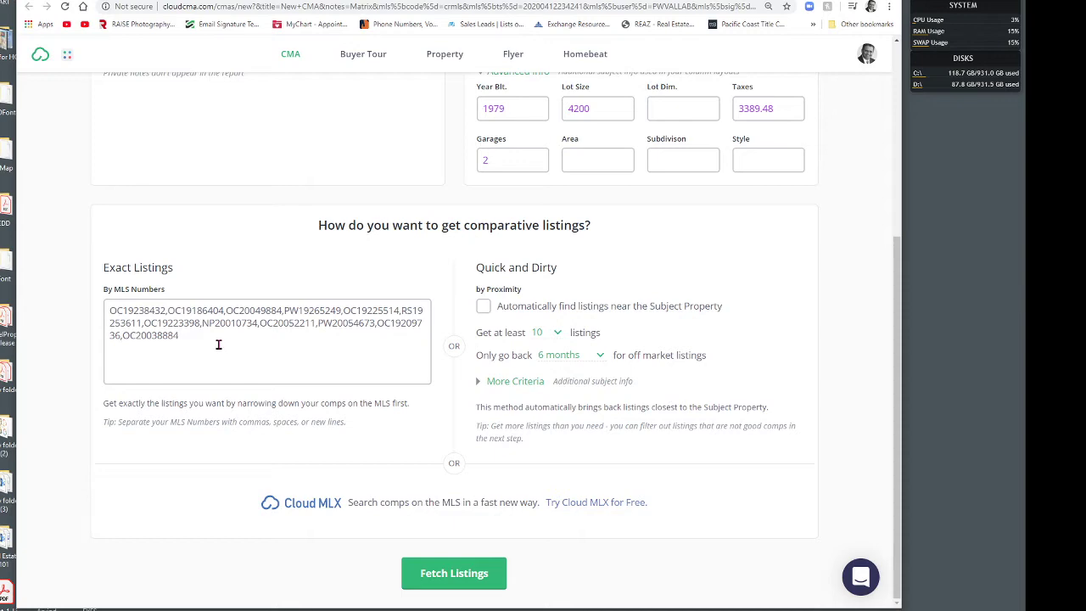
pyautogui.scroll(4, 781, 335)
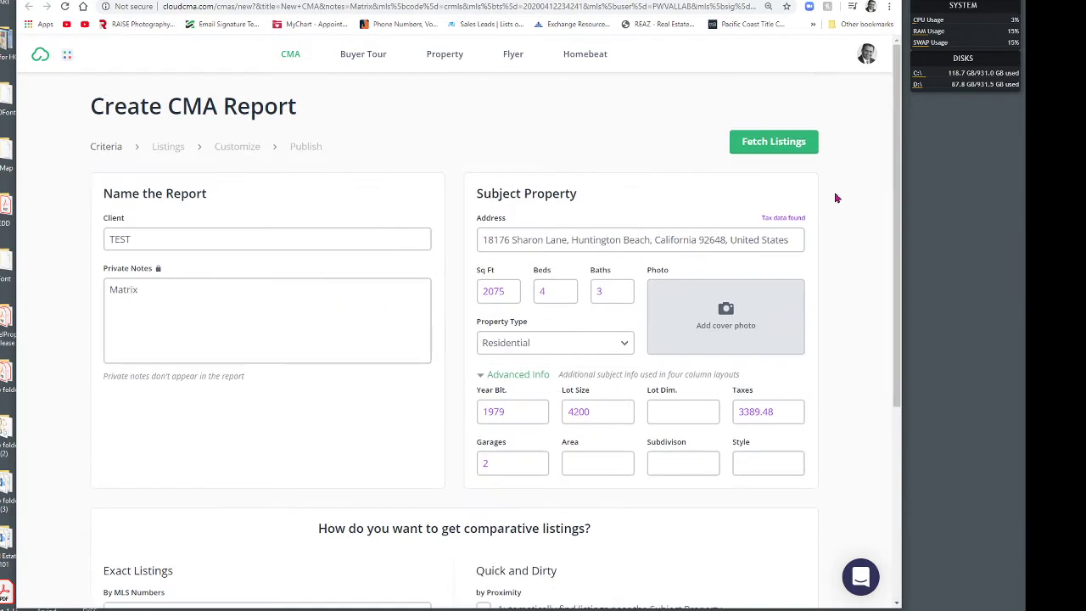
pyautogui.click(781, 141)
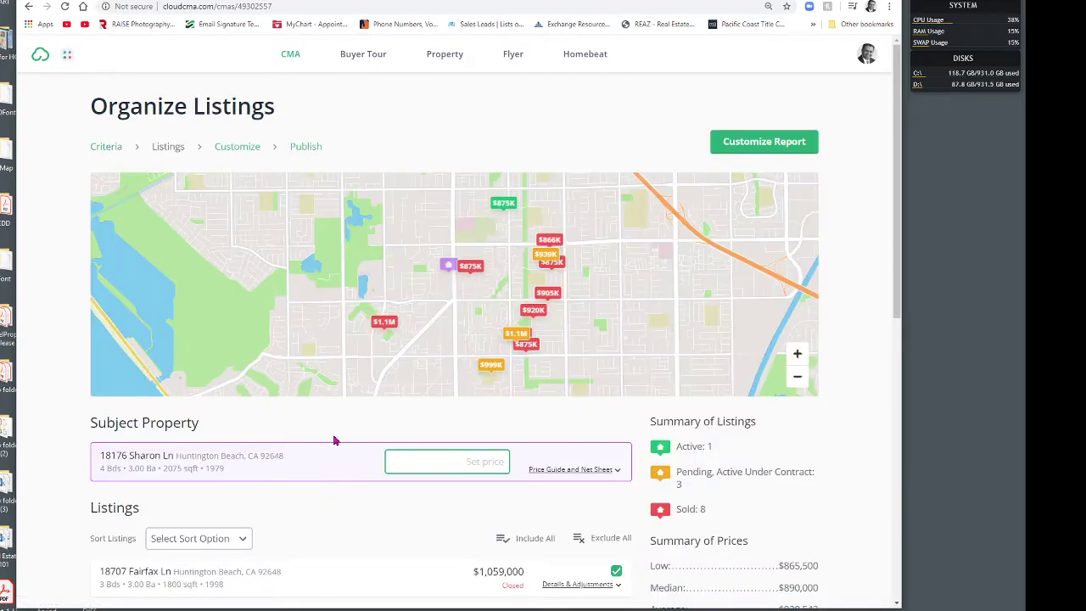
# Step: Scroll through the 12 comparables and price summary, then go to Customize Report
pyautogui.scroll(-3, 411, 420)
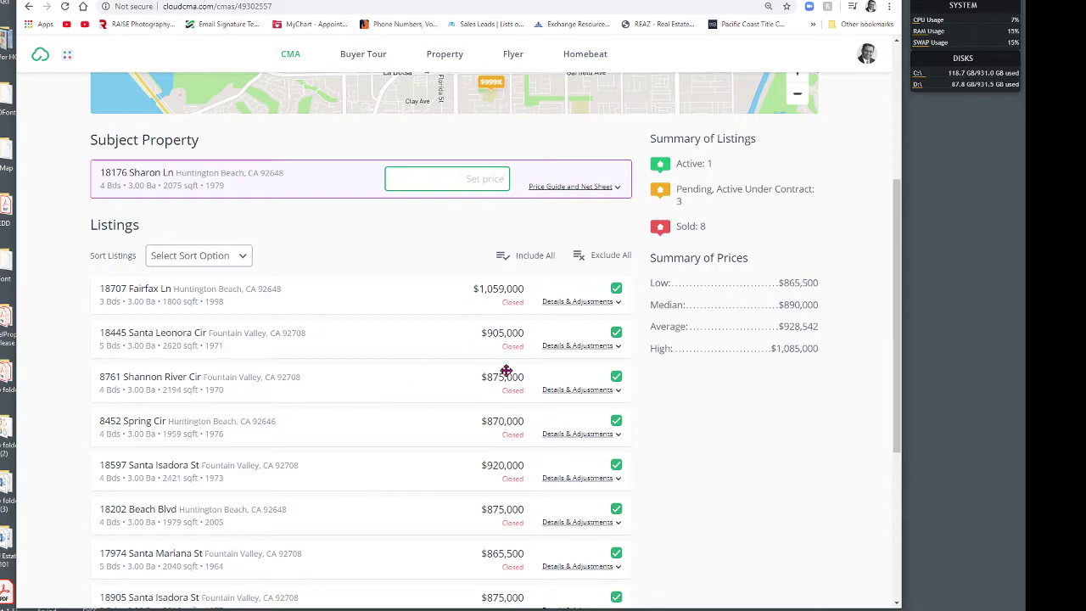
pyautogui.scroll(-3, 519, 510)
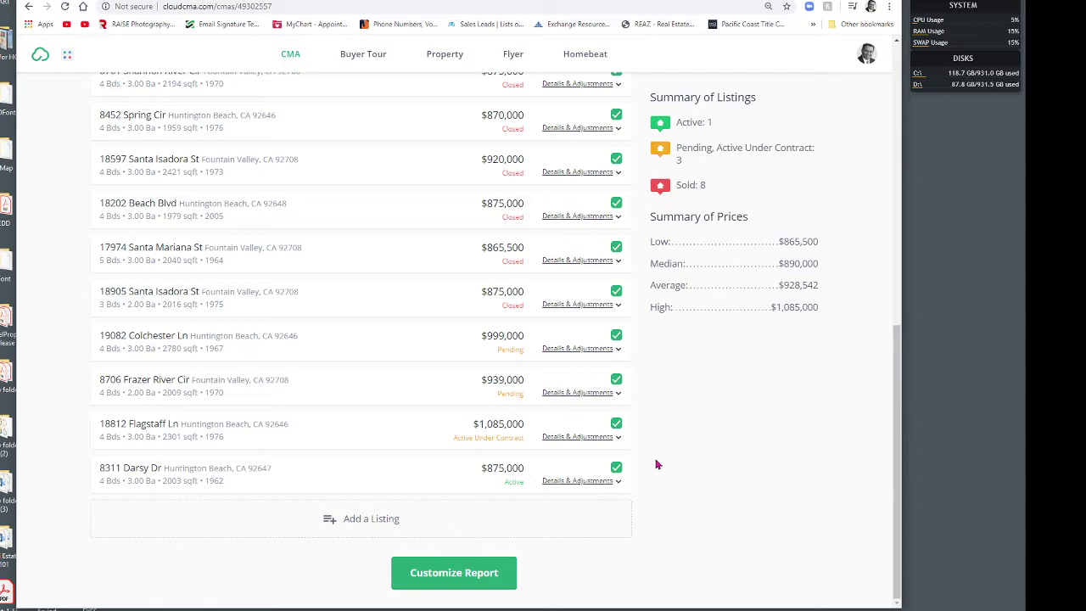
pyautogui.scroll(4, 649, 450)
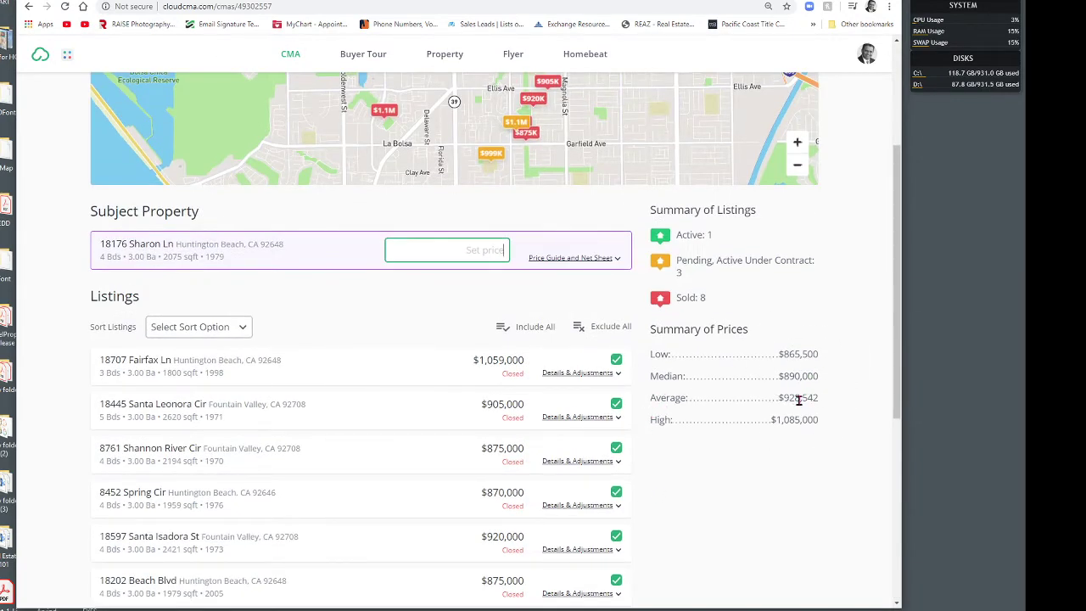
pyautogui.scroll(2, 836, 315)
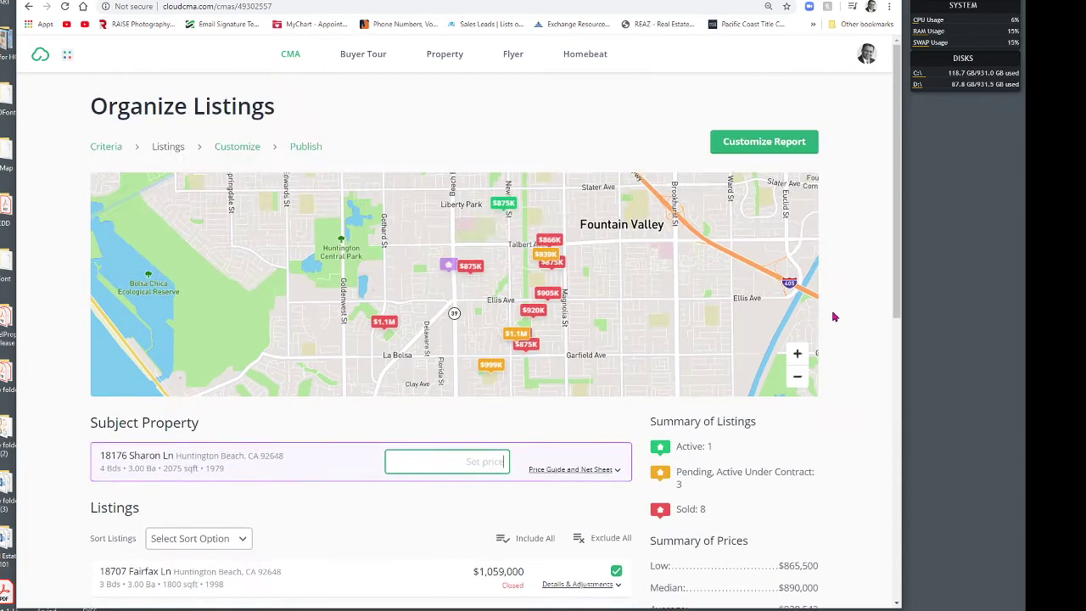
pyautogui.click(766, 142)
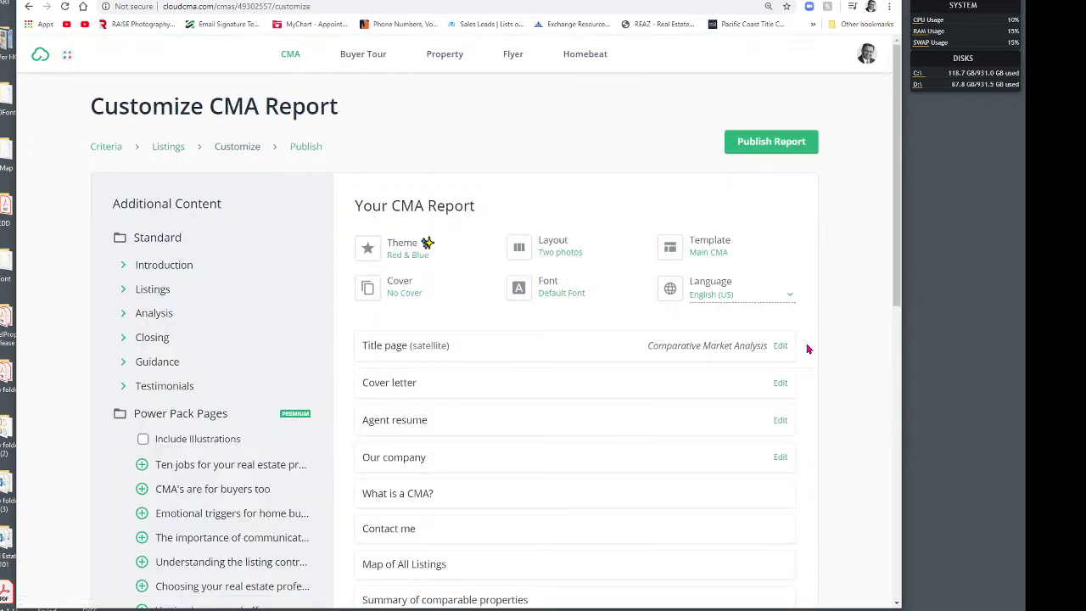
# Step: Keep the Main CMA template with the Red & Blue theme and publish the report
pyautogui.scroll(-8, 819, 344)
pyautogui.scroll(2, 819, 344)
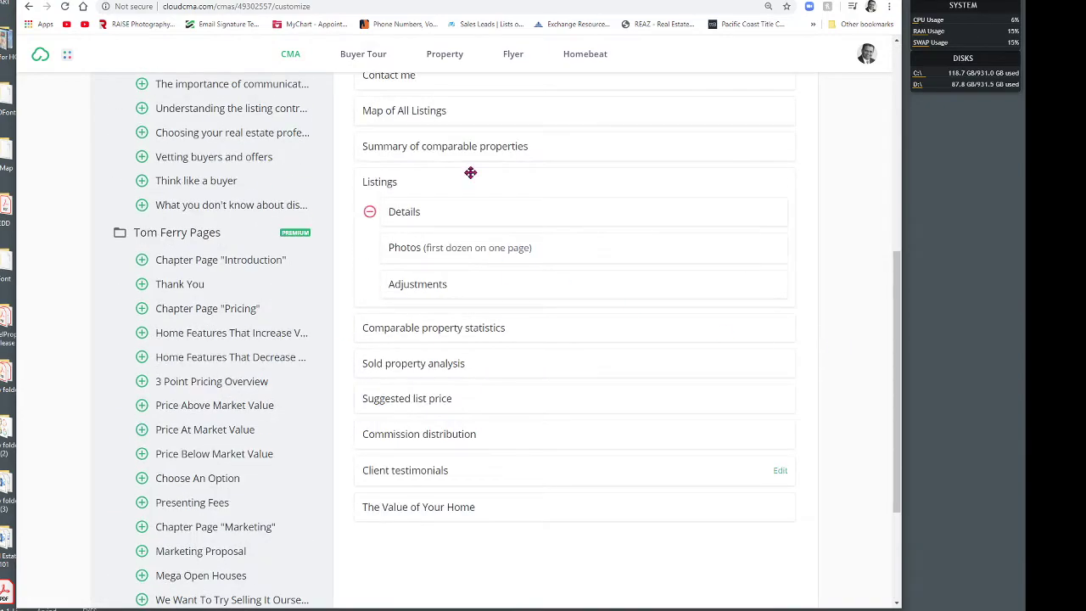
pyautogui.scroll(6, 449, 377)
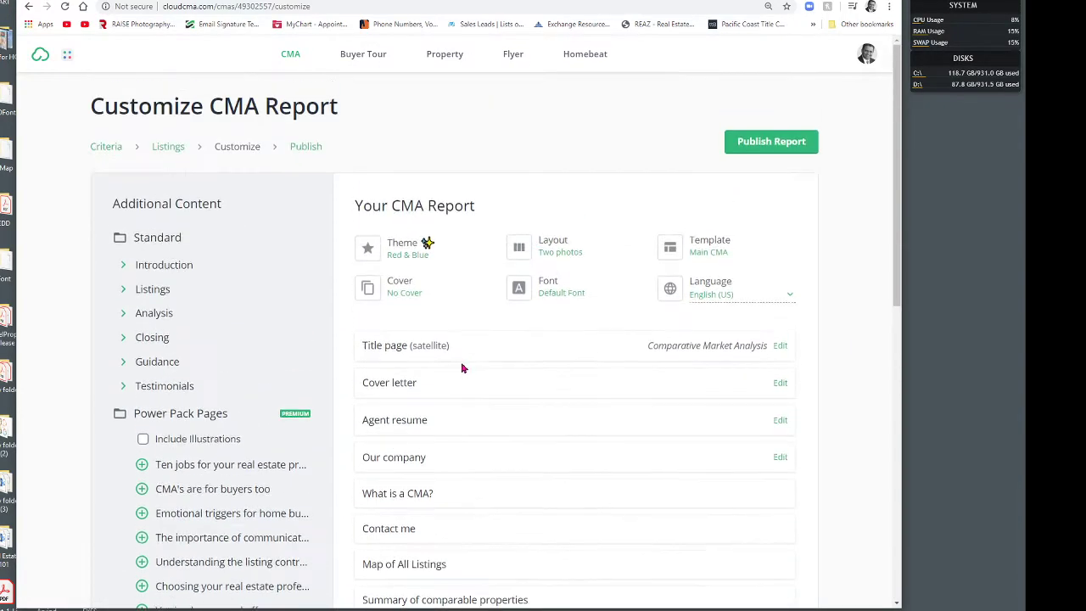
pyautogui.click(723, 244)
pyautogui.click(739, 244)
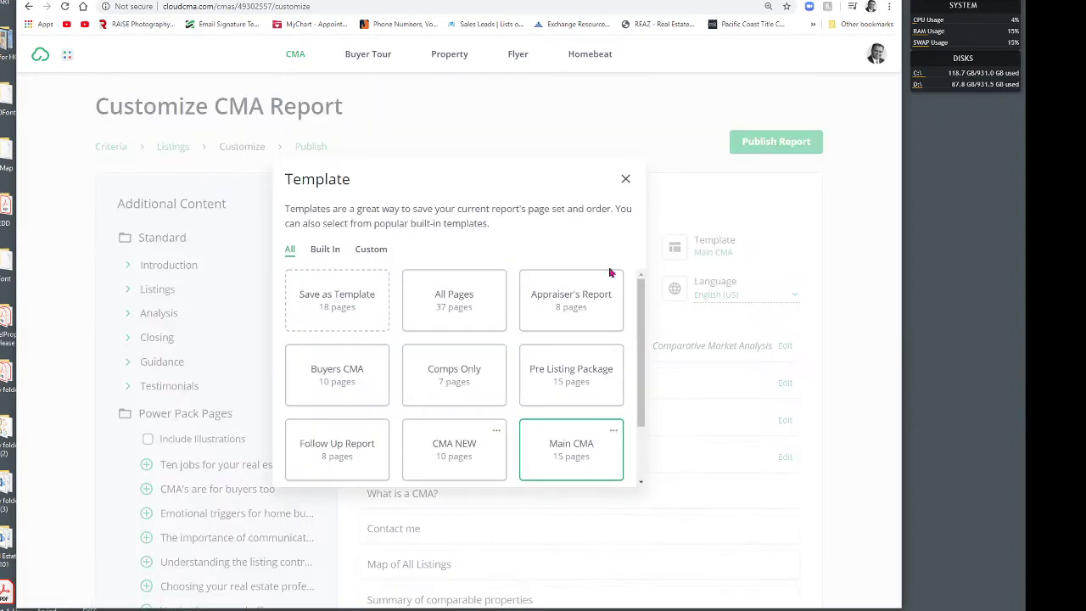
pyautogui.click(588, 459)
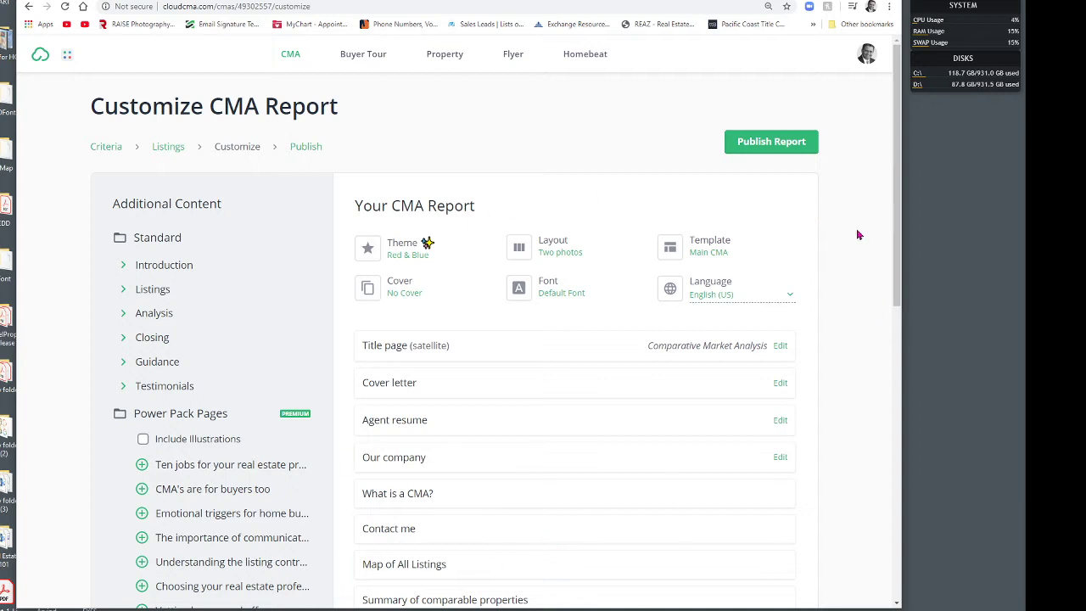
pyautogui.click(791, 141)
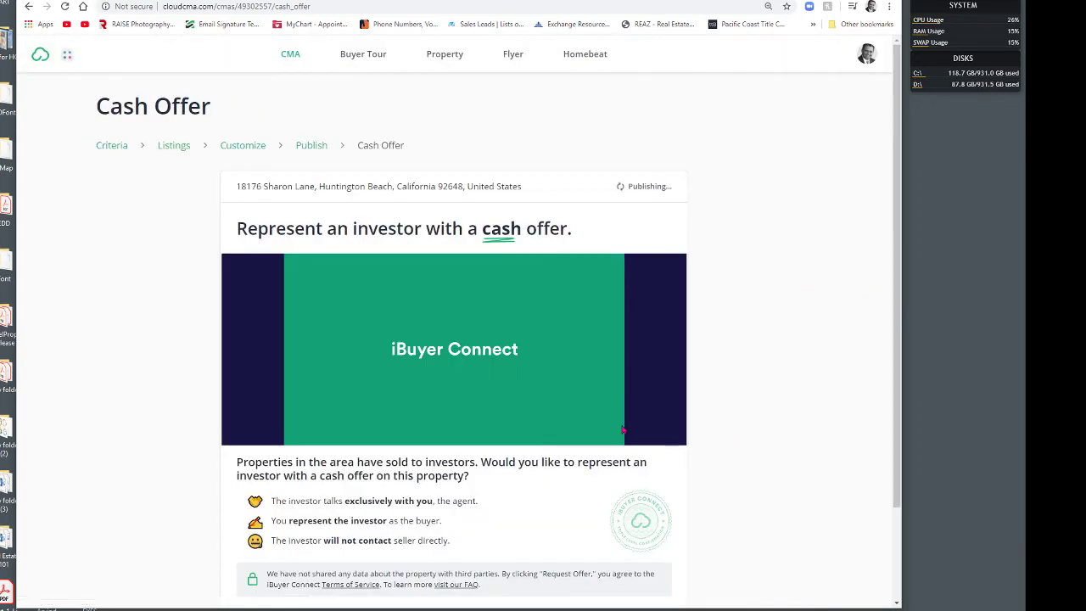
# Step: Pause the iBuyer Connect video and skip the cash offer step
pyautogui.click(296, 436)
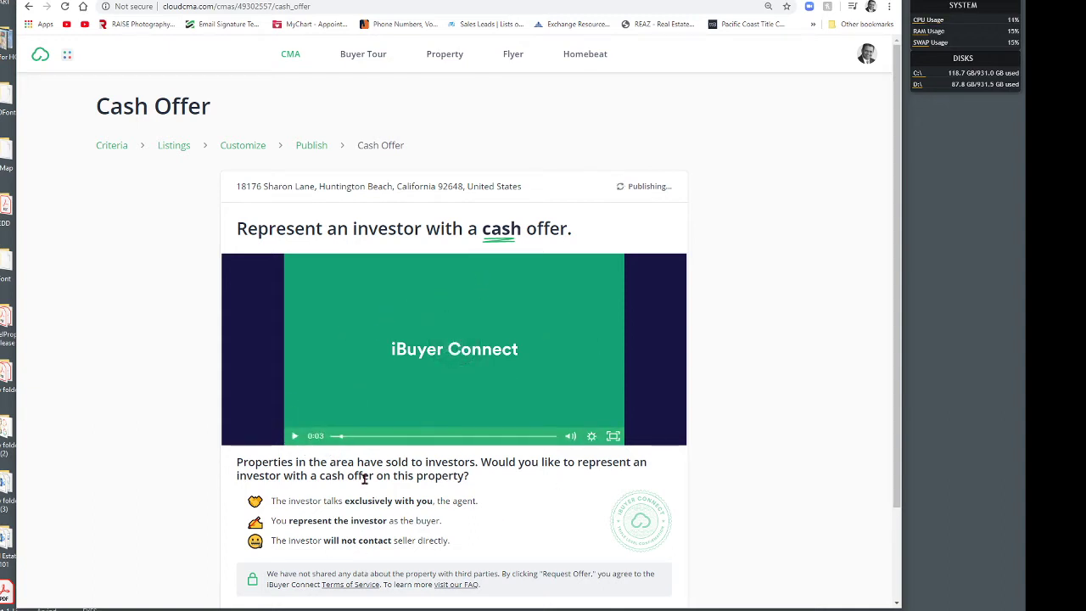
pyautogui.scroll(-1, 217, 454)
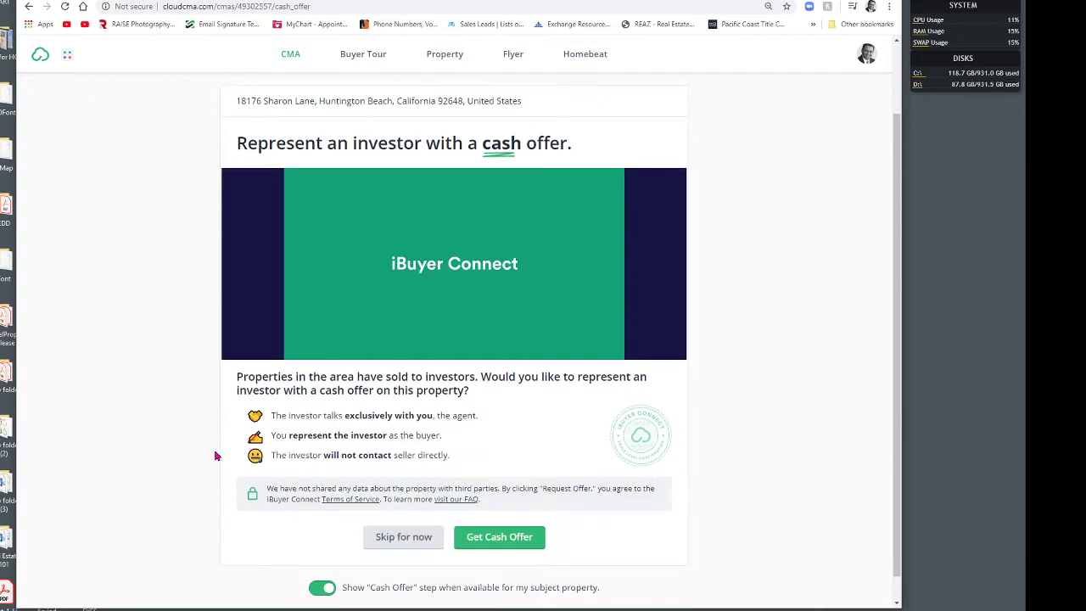
pyautogui.scroll(-1, 217, 455)
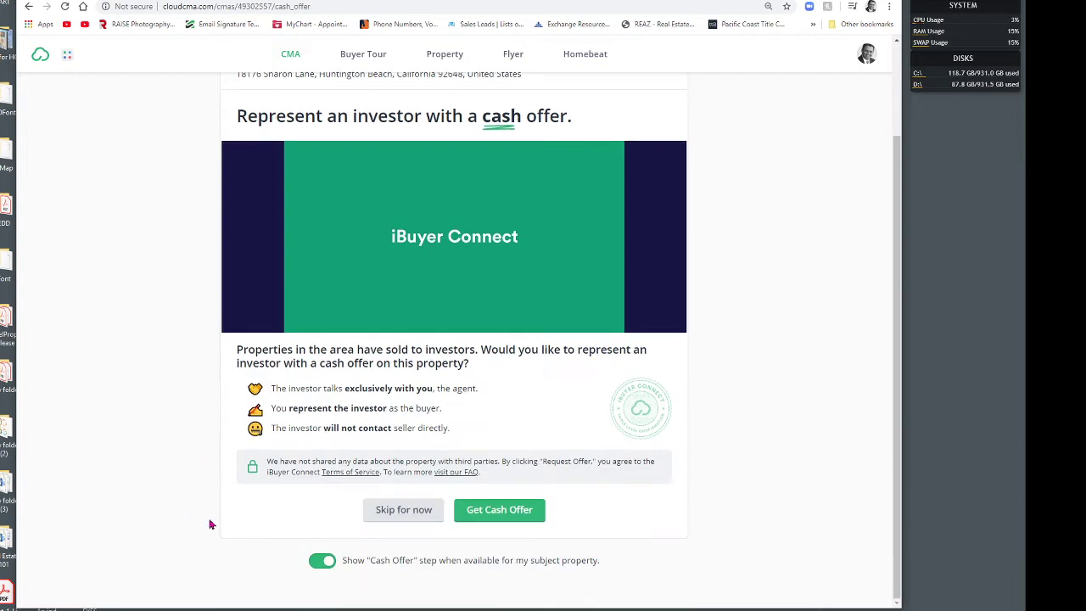
pyautogui.click(404, 510)
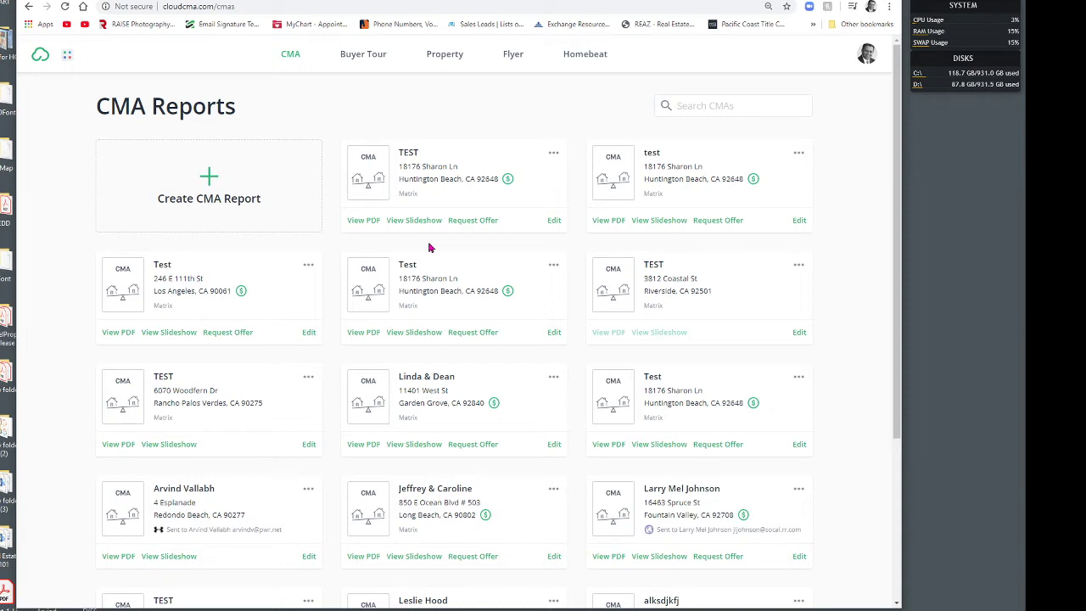
pyautogui.click(360, 219)
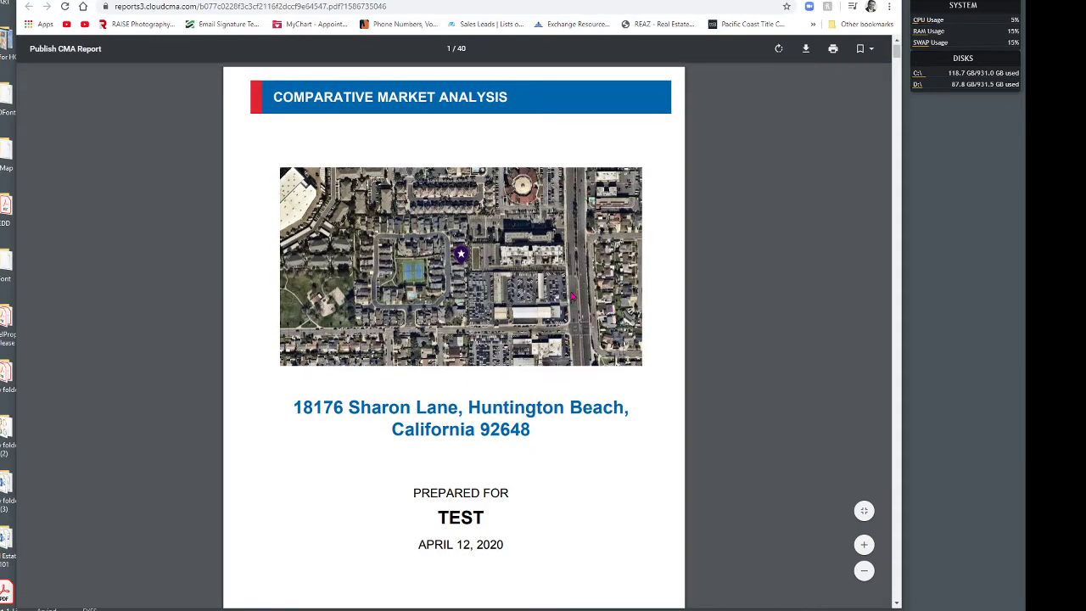
pyautogui.scroll(-20, 484, 420)
pyautogui.scroll(-8, 485, 420)
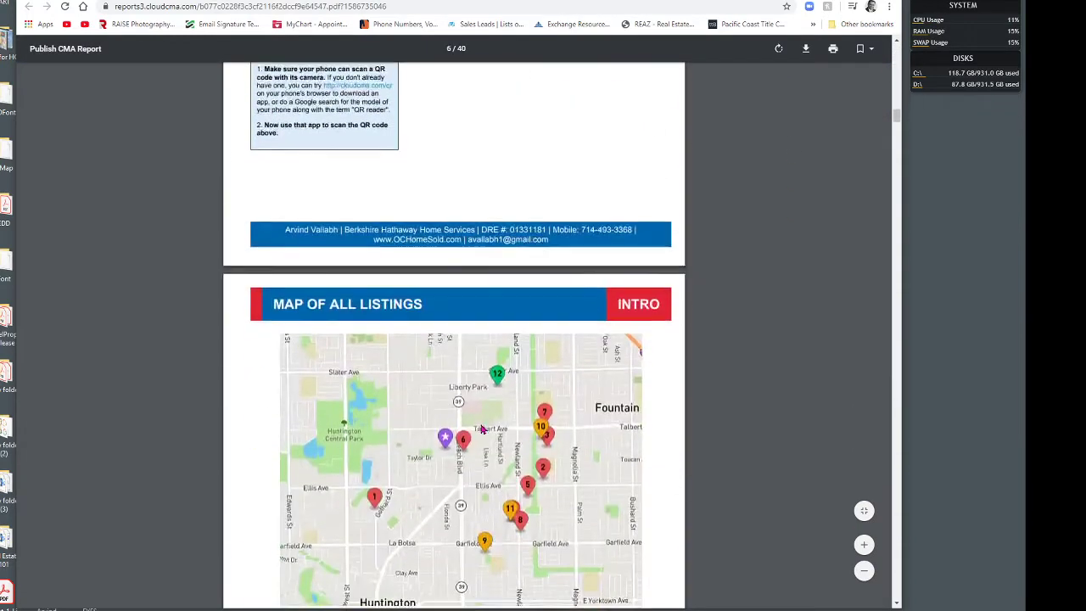
pyautogui.scroll(20, 489, 430)
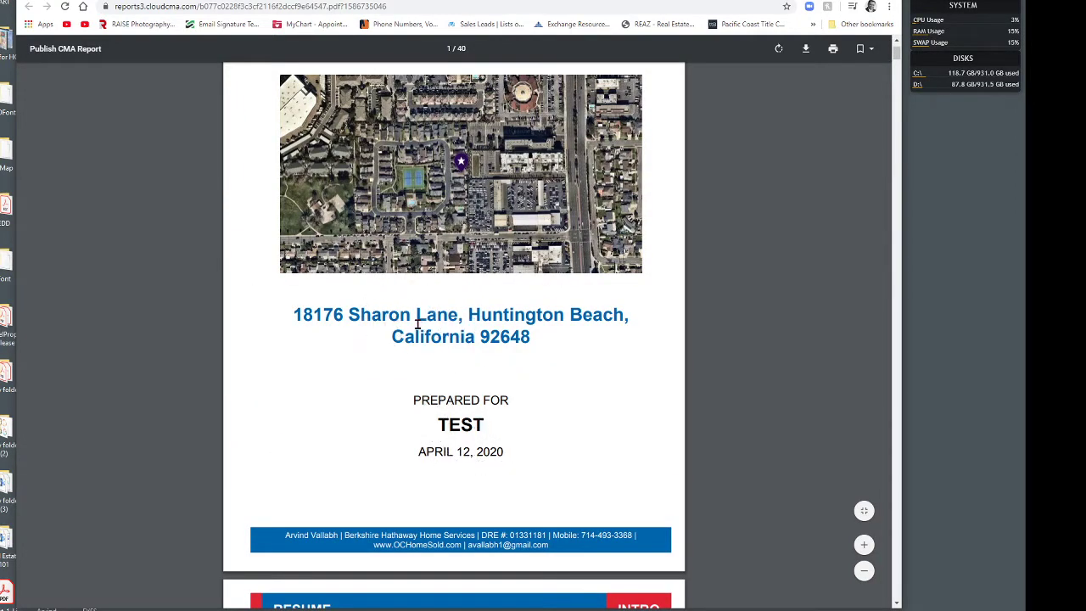
pyautogui.scroll(1, 518, 263)
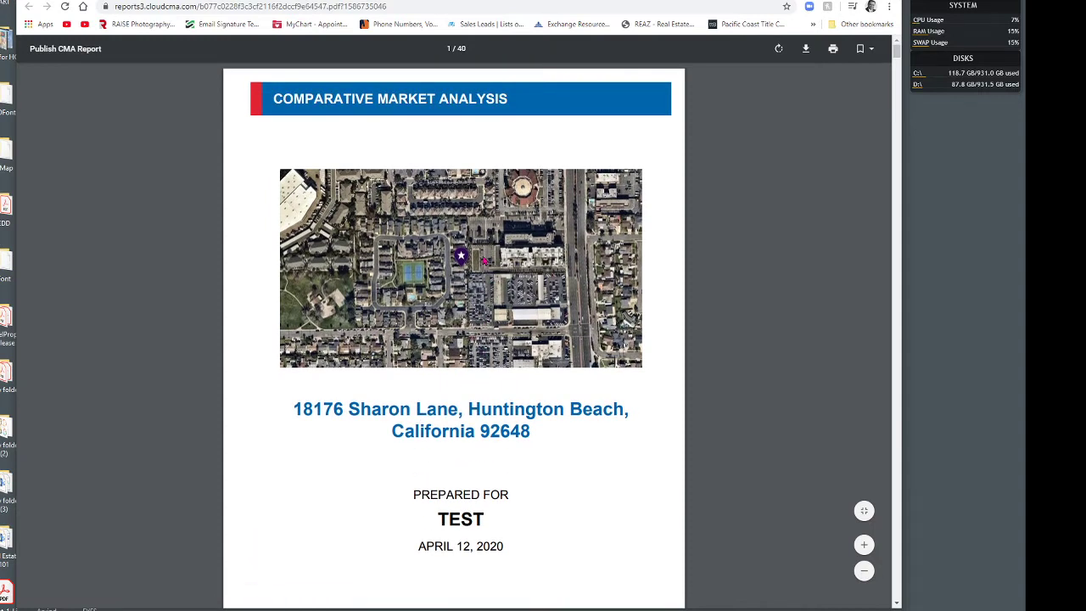
pyautogui.press('ctrl')
pyautogui.press('ctrl')
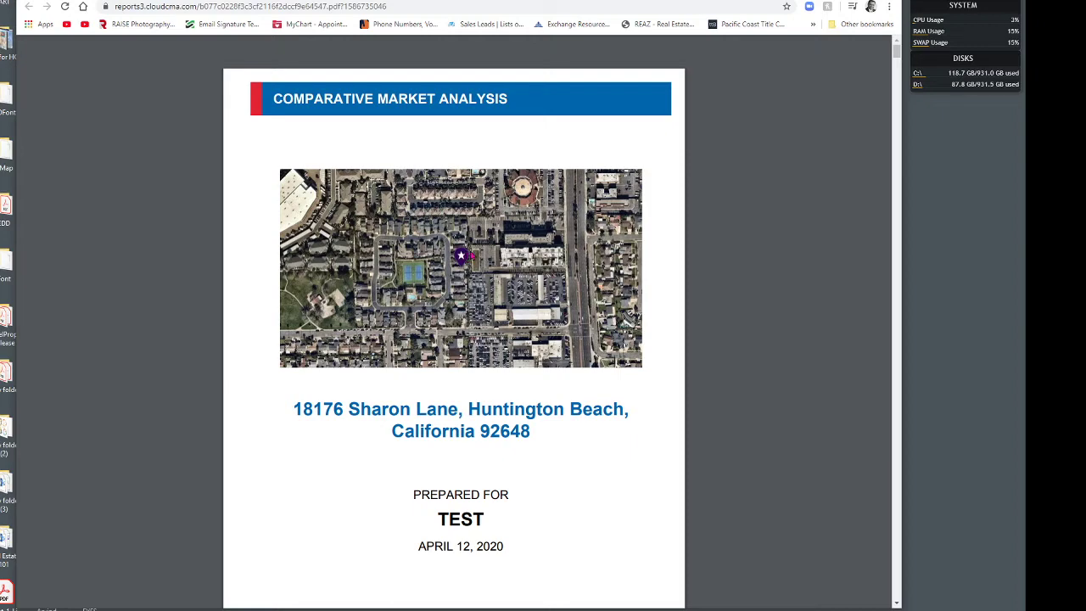
pyautogui.scroll(-20, 472, 500)
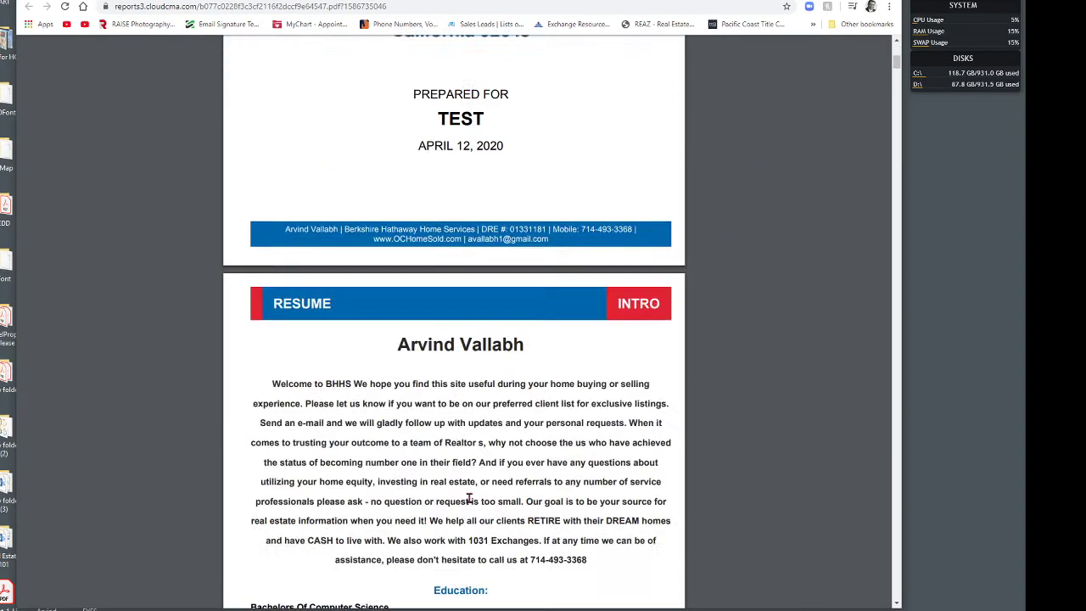
pyautogui.scroll(-20, 479, 509)
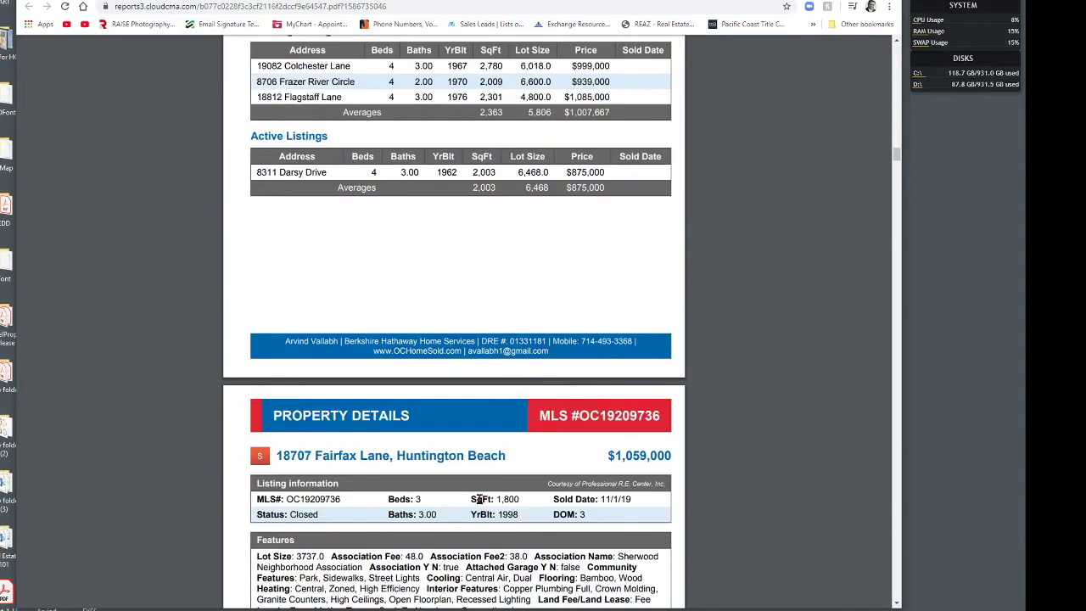
pyautogui.scroll(20, 480, 499)
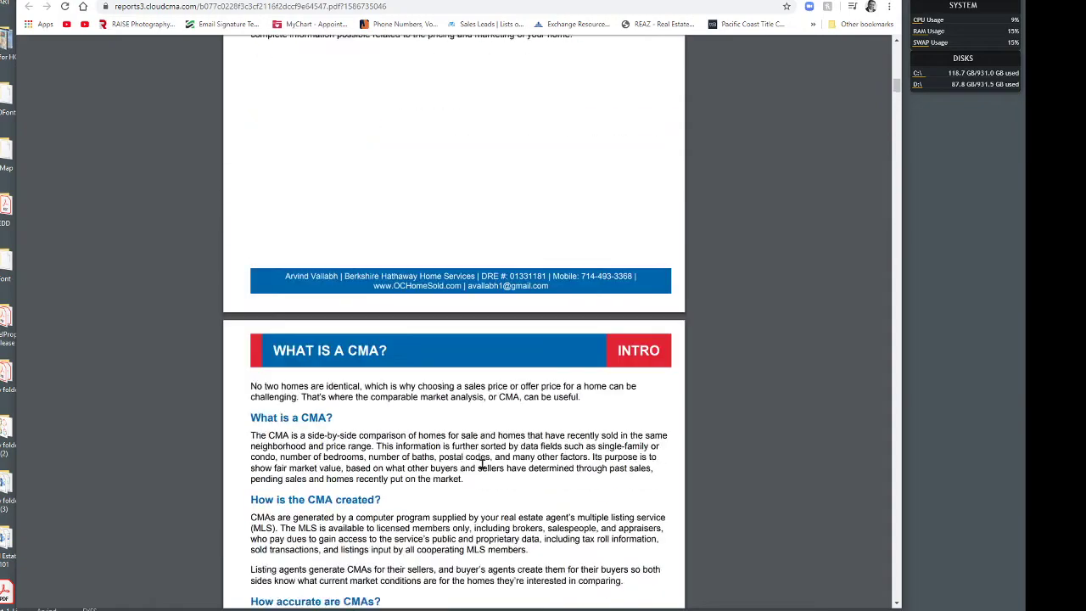
pyautogui.scroll(12, 481, 465)
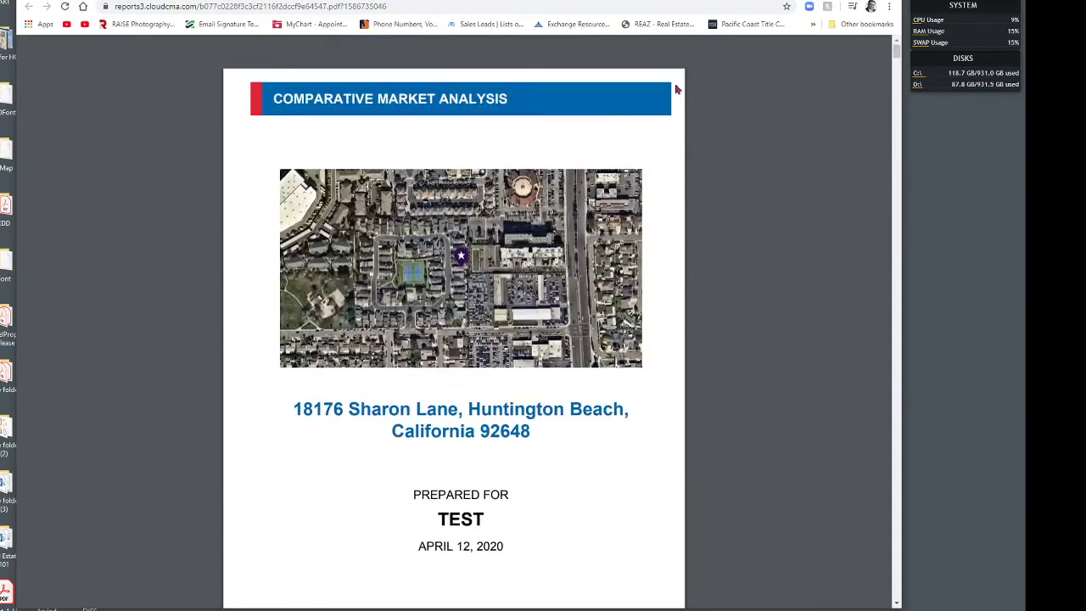
pyautogui.click(751, 1)
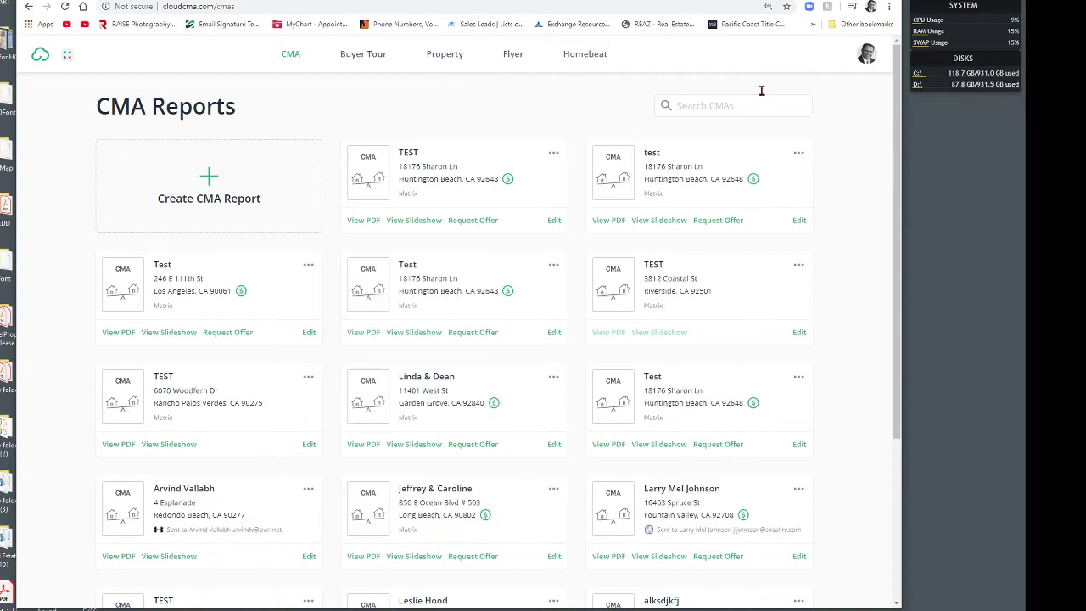
pyautogui.click(416, 222)
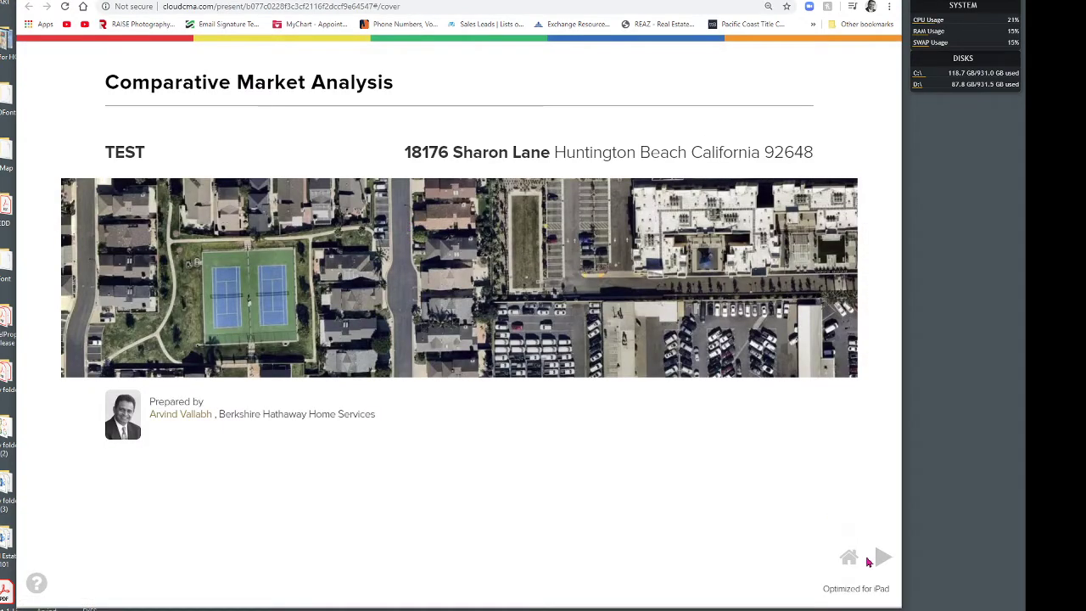
pyautogui.click(882, 558)
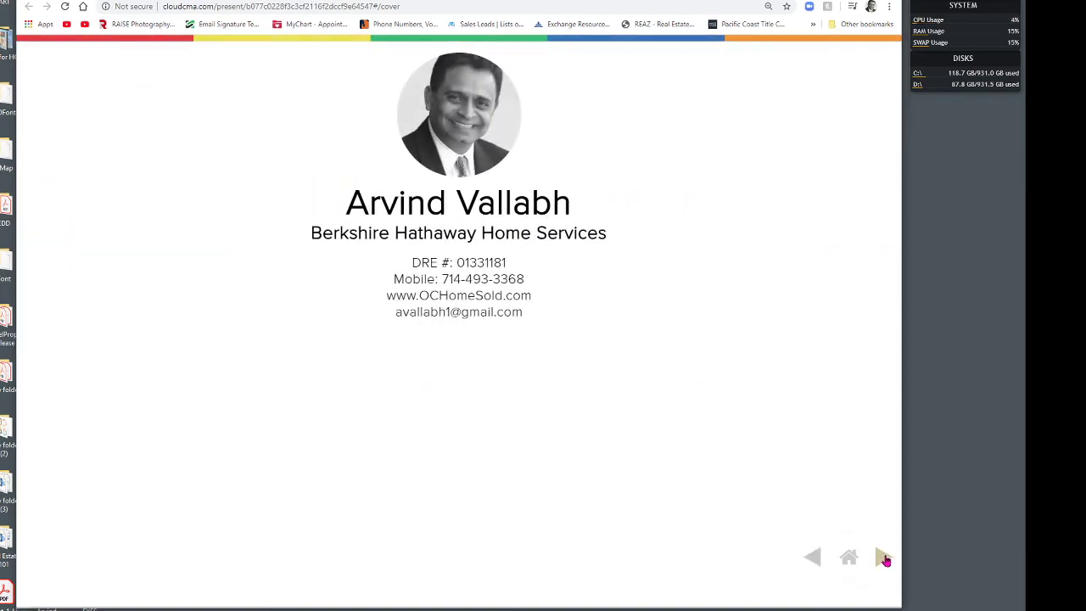
pyautogui.click(882, 558)
pyautogui.click(882, 558)
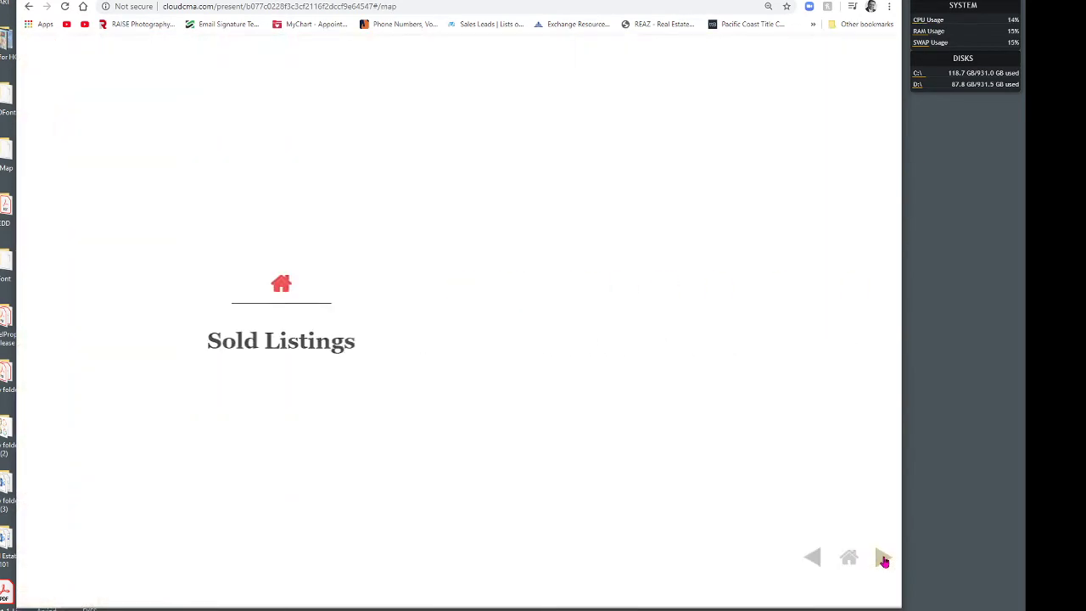
pyautogui.click(882, 558)
pyautogui.click(882, 558)
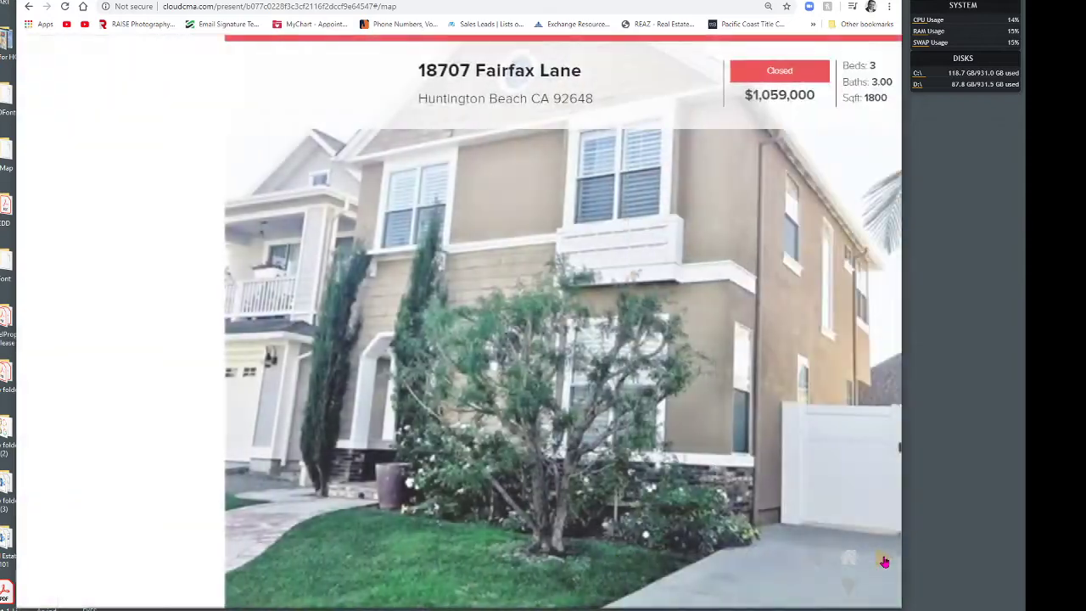
pyautogui.click(882, 558)
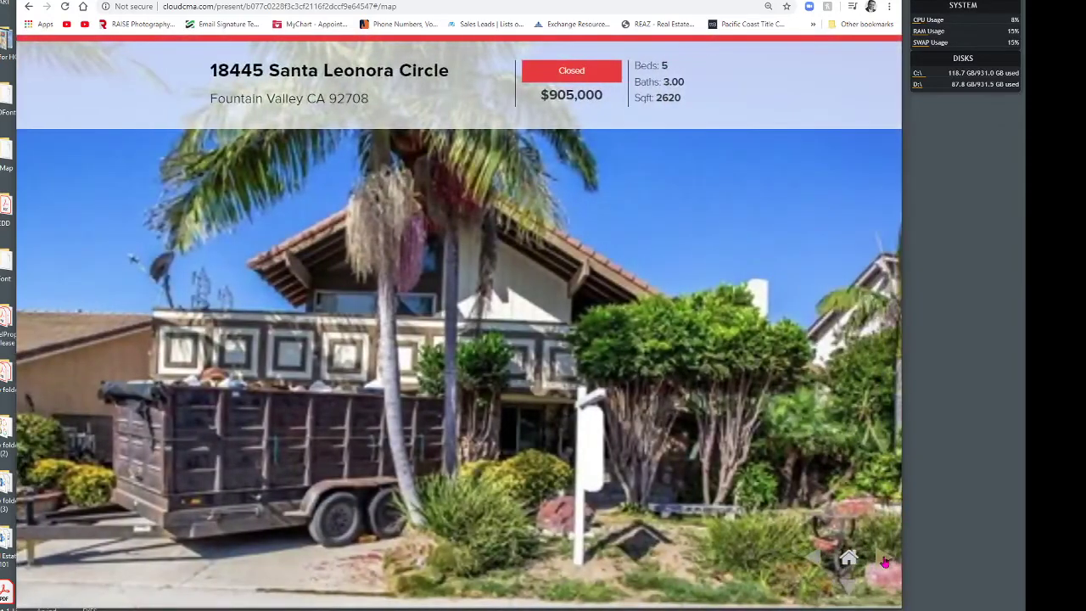
pyautogui.click(883, 558)
pyautogui.click(882, 558)
pyautogui.click(882, 558)
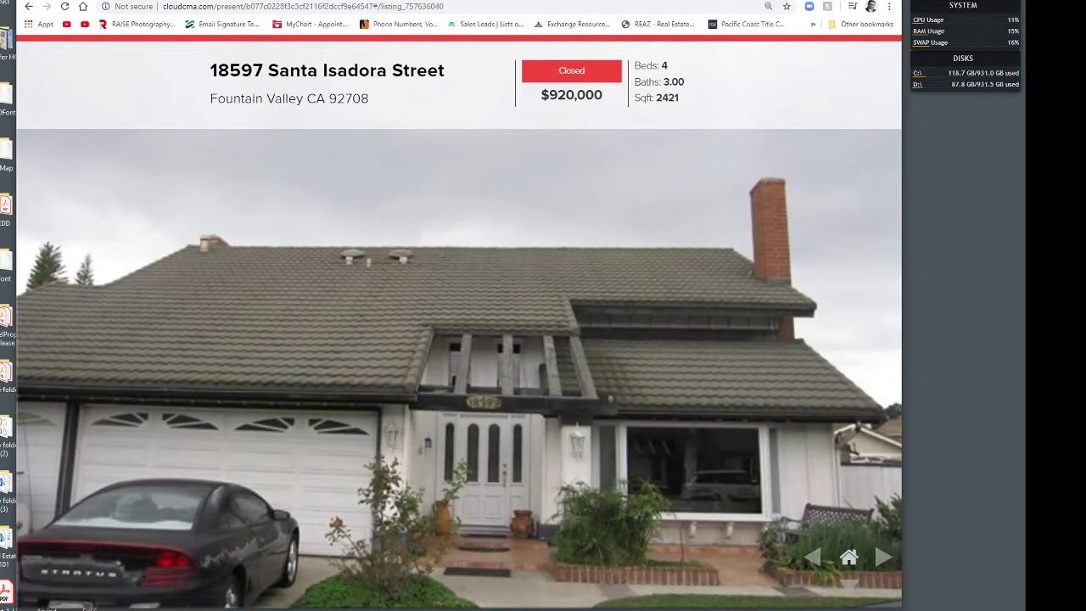
pyautogui.click(734, 1)
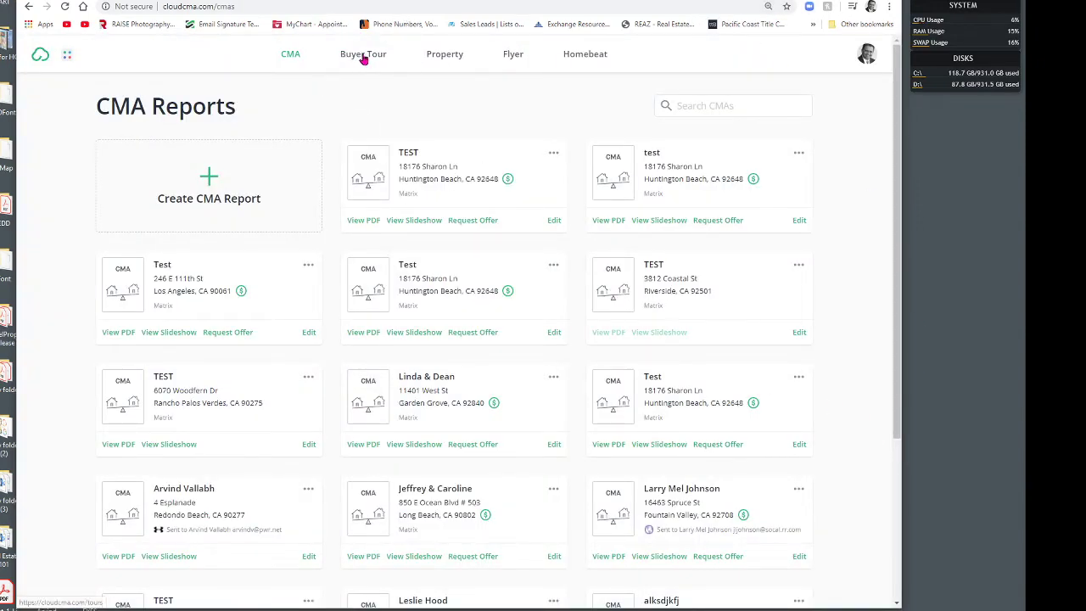
# Step: Start a new flyer from the Flyers list, leaving the address or MLS number field blank
pyautogui.click(437, 54)
pyautogui.click(515, 55)
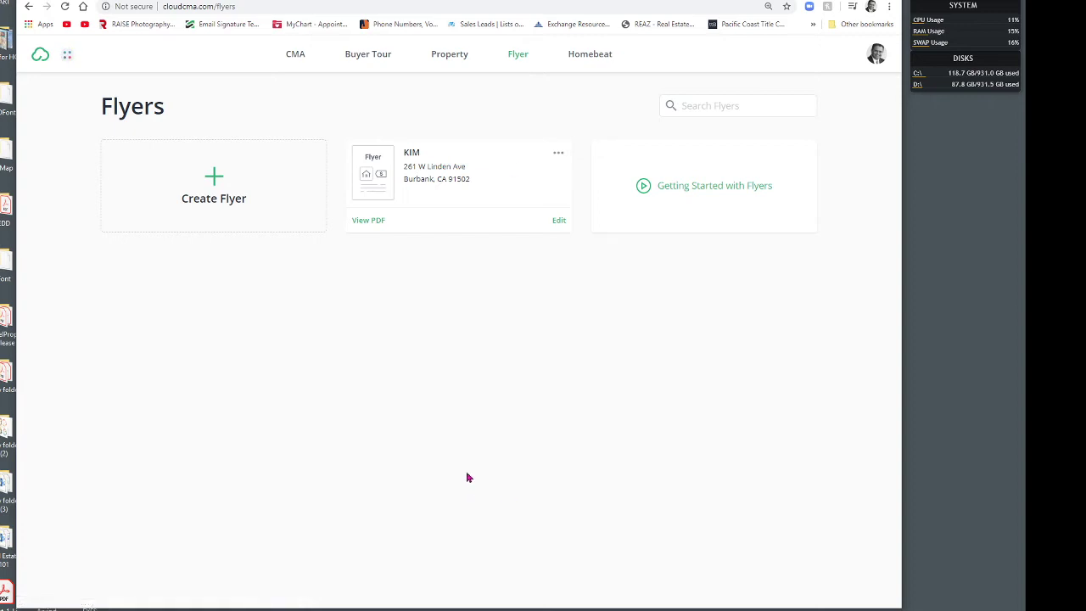
pyautogui.click(213, 178)
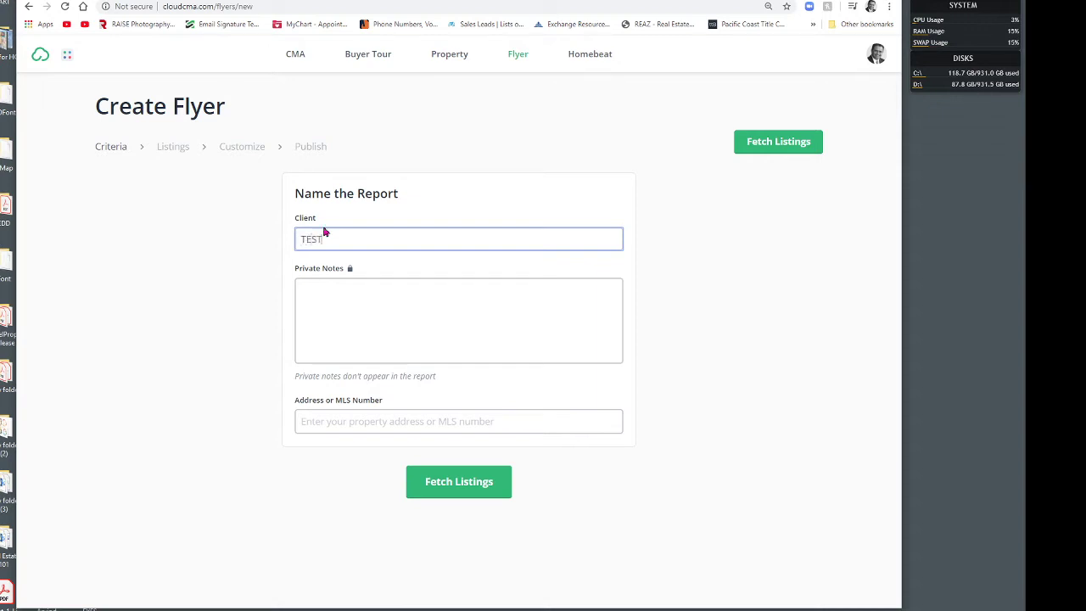
pyautogui.click(369, 420)
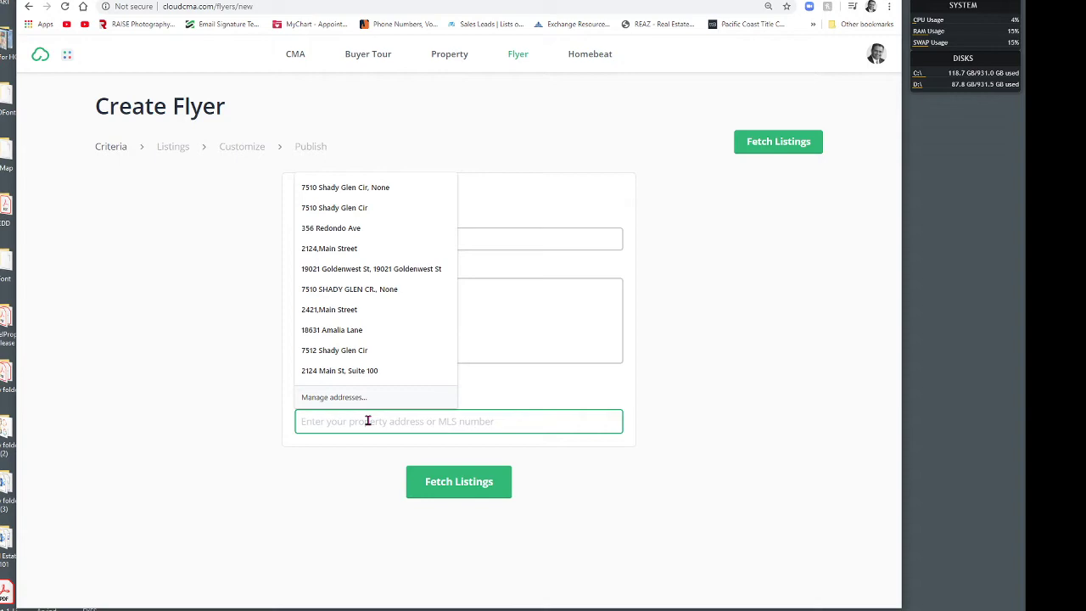
pyautogui.click(232, 354)
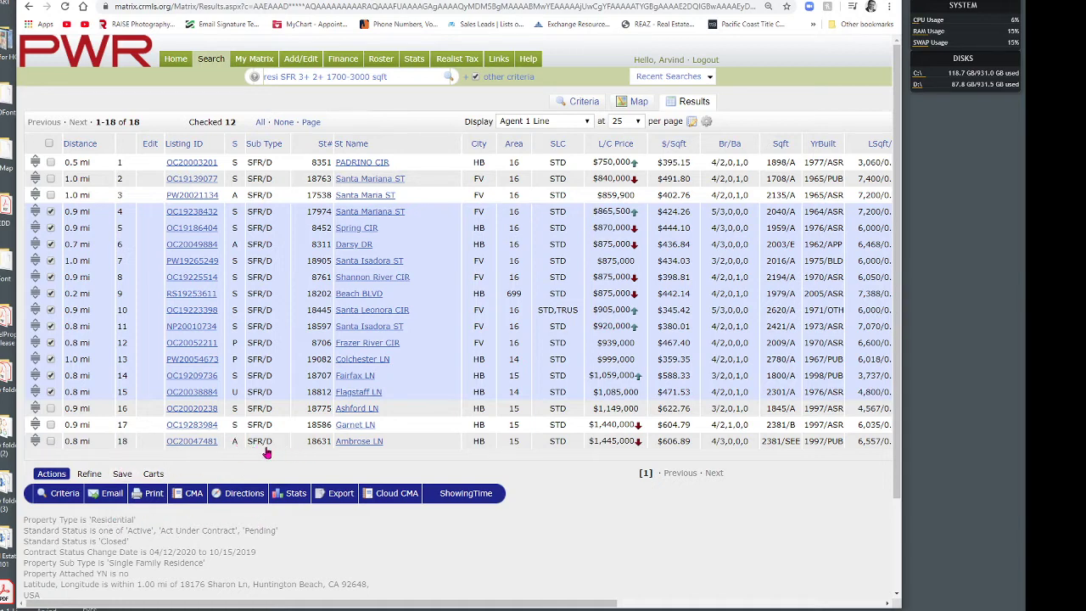
pyautogui.click(202, 442)
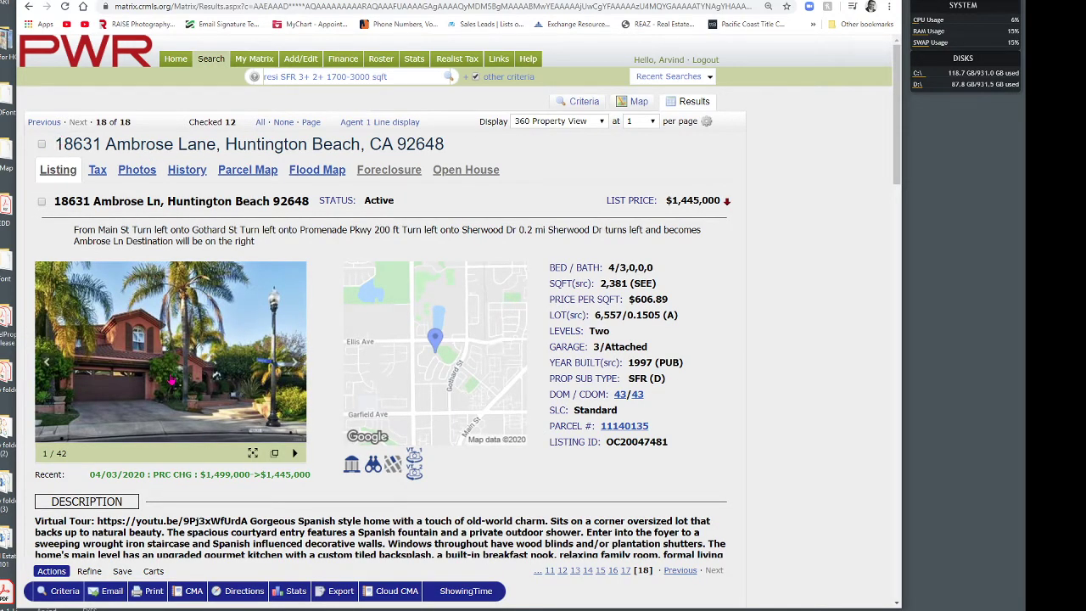
pyautogui.moveTo(672, 443); pyautogui.dragTo(606, 443)
pyautogui.hotkey('ctrl', 'c')
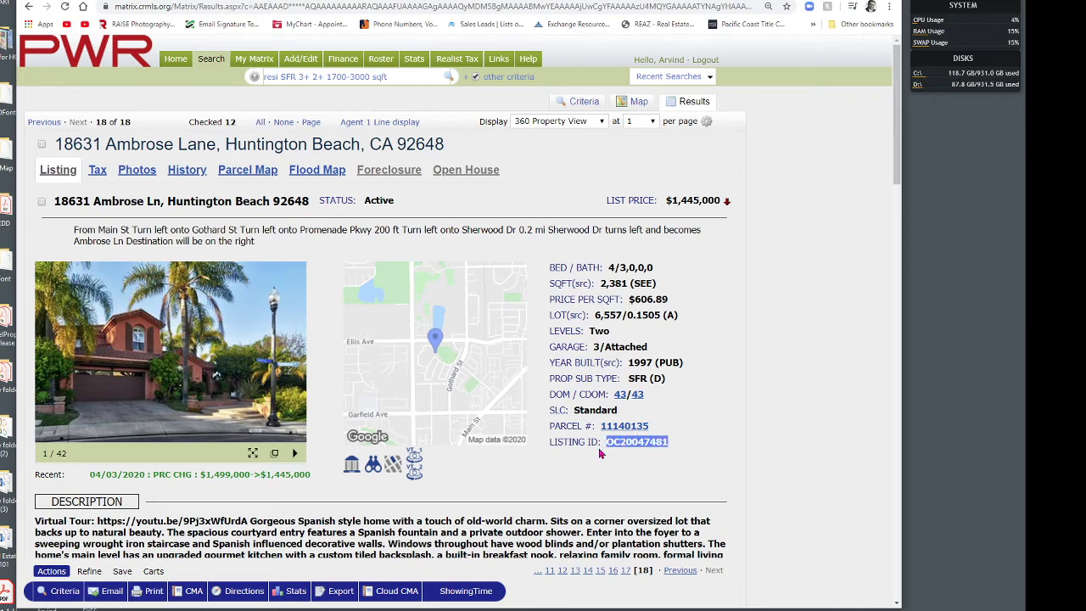
pyautogui.click(577, 0)
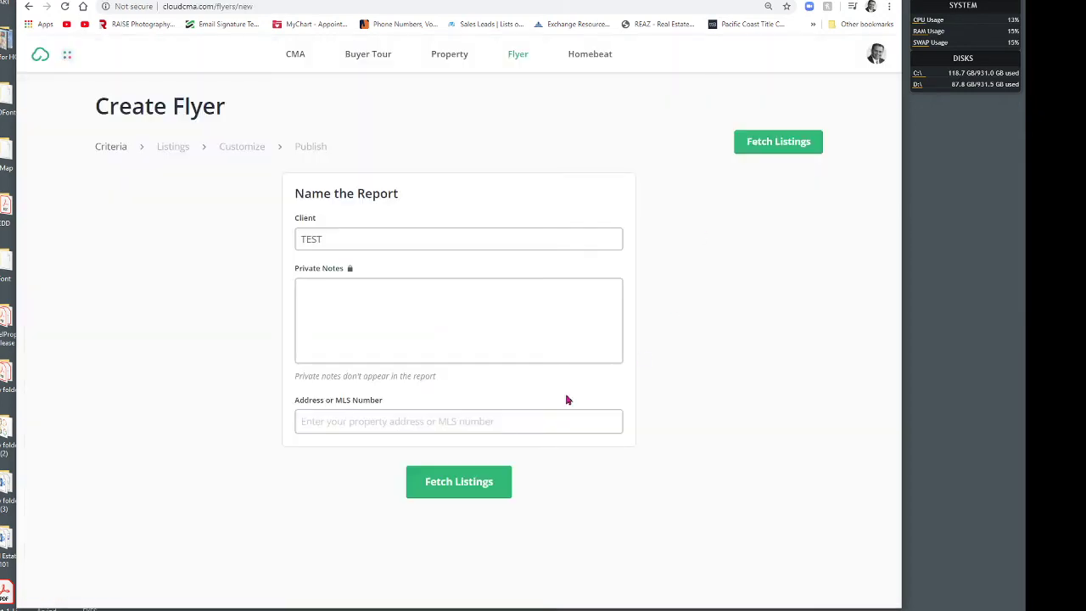
pyautogui.click(355, 421)
pyautogui.hotkey('ctrl', 'v')
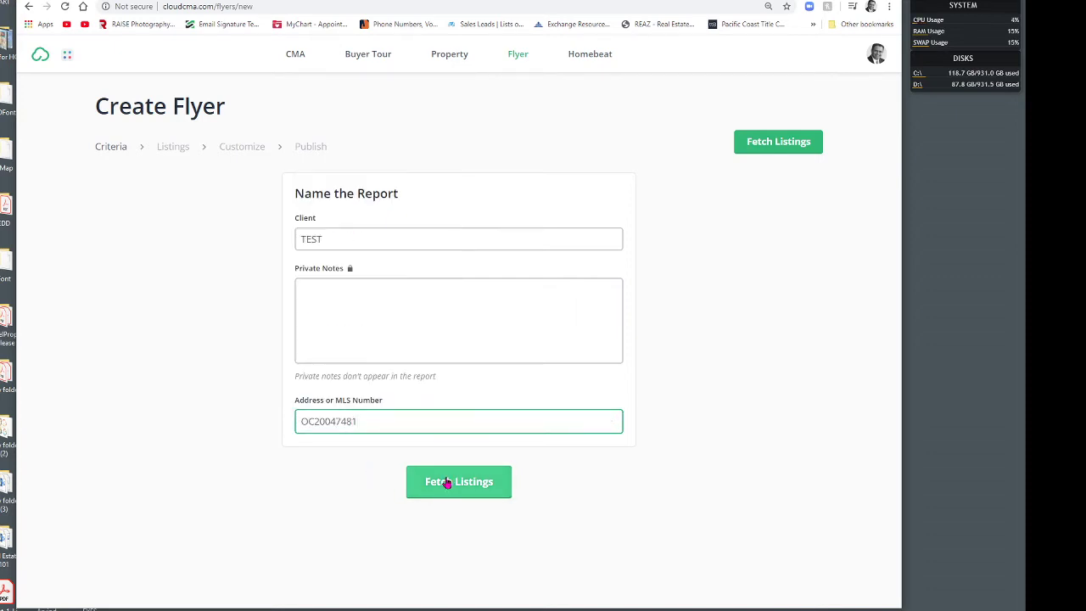
pyautogui.click(475, 485)
pyautogui.click(467, 481)
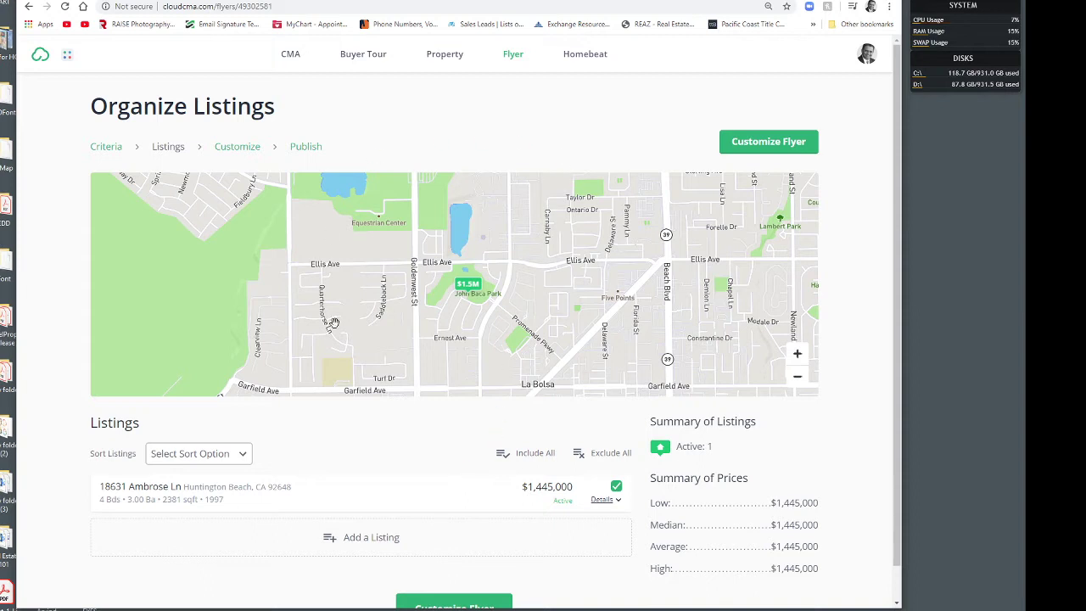
pyautogui.scroll(-1, 400, 467)
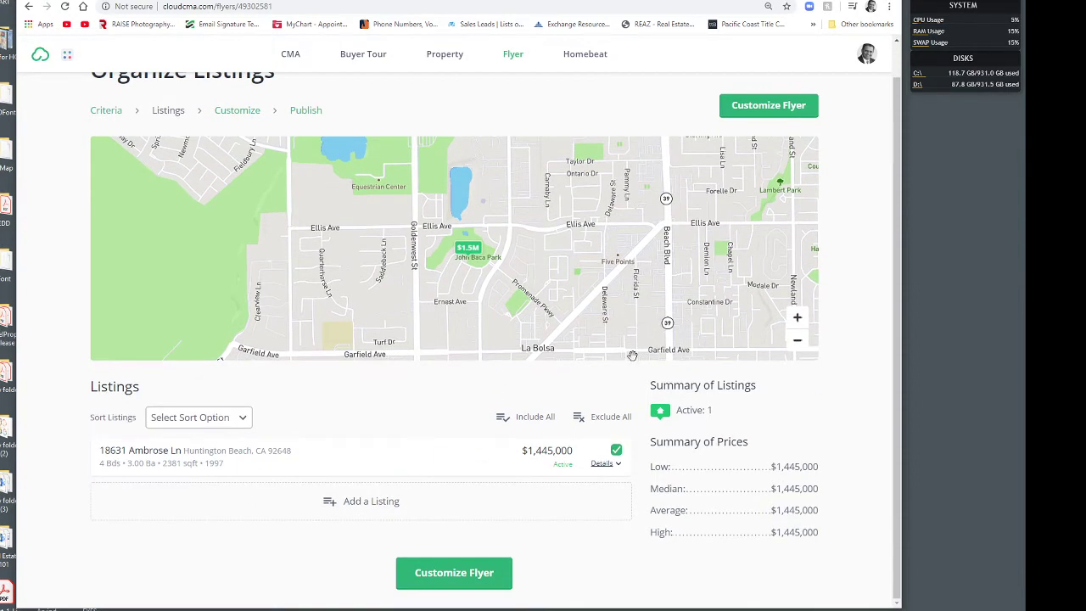
pyautogui.click(768, 105)
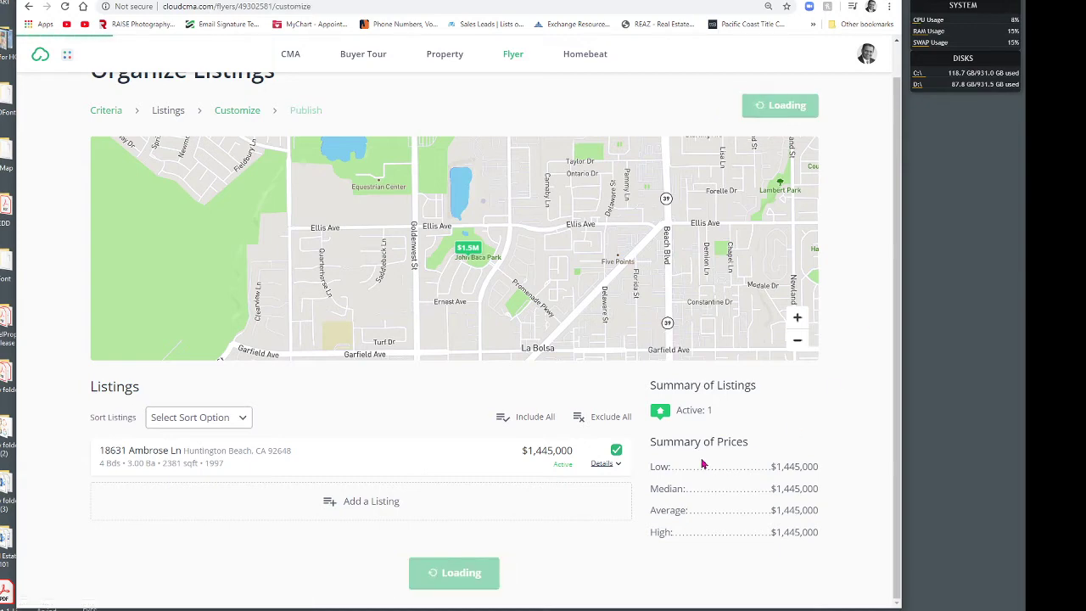
pyautogui.scroll(-2, 834, 300)
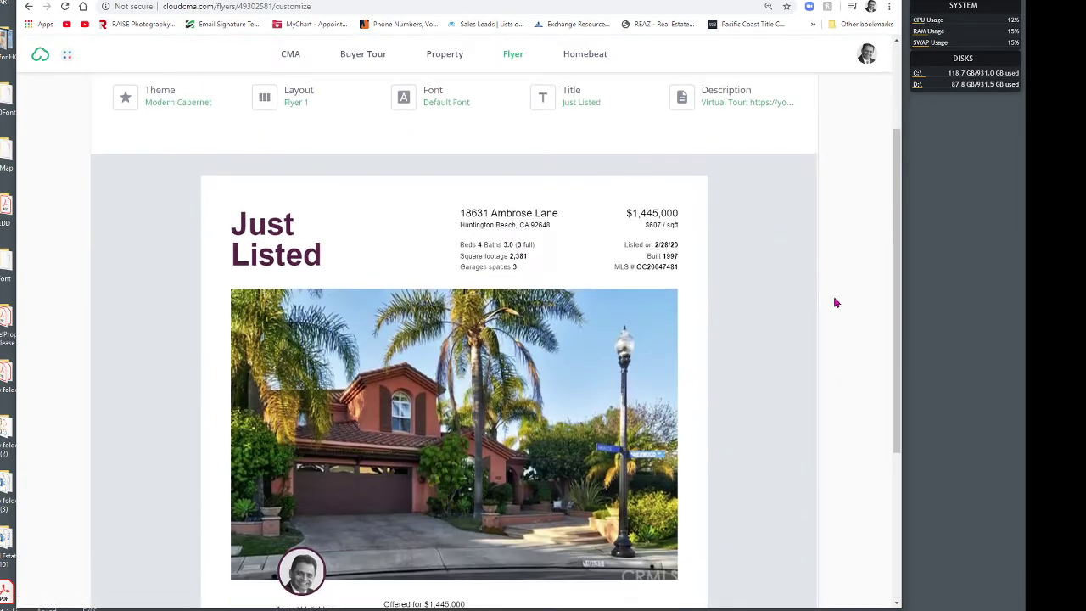
pyautogui.scroll(-2, 843, 303)
pyautogui.scroll(1, 843, 303)
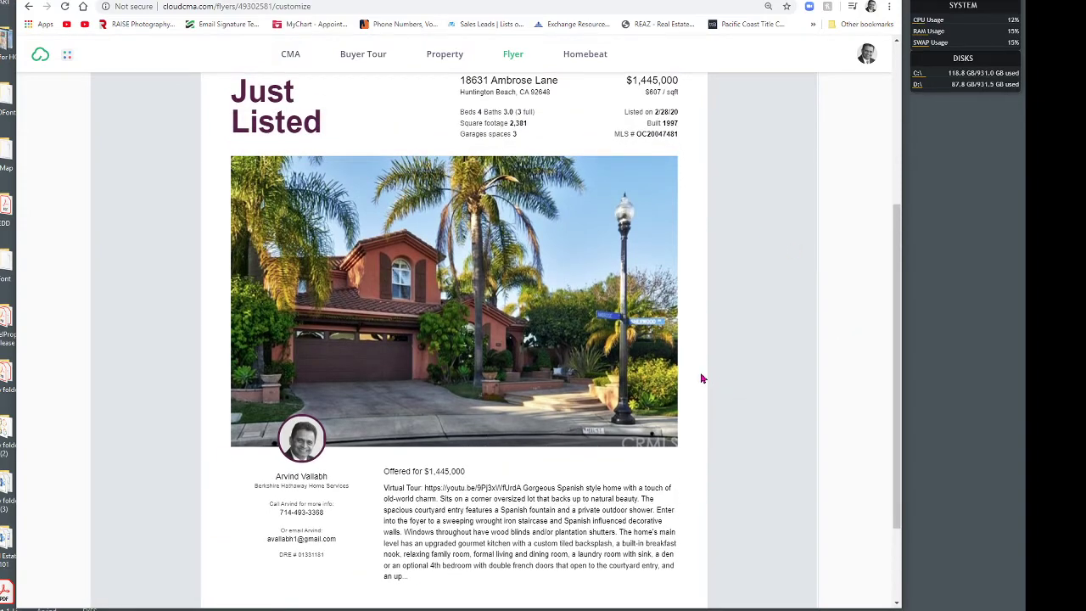
pyautogui.scroll(3, 701, 379)
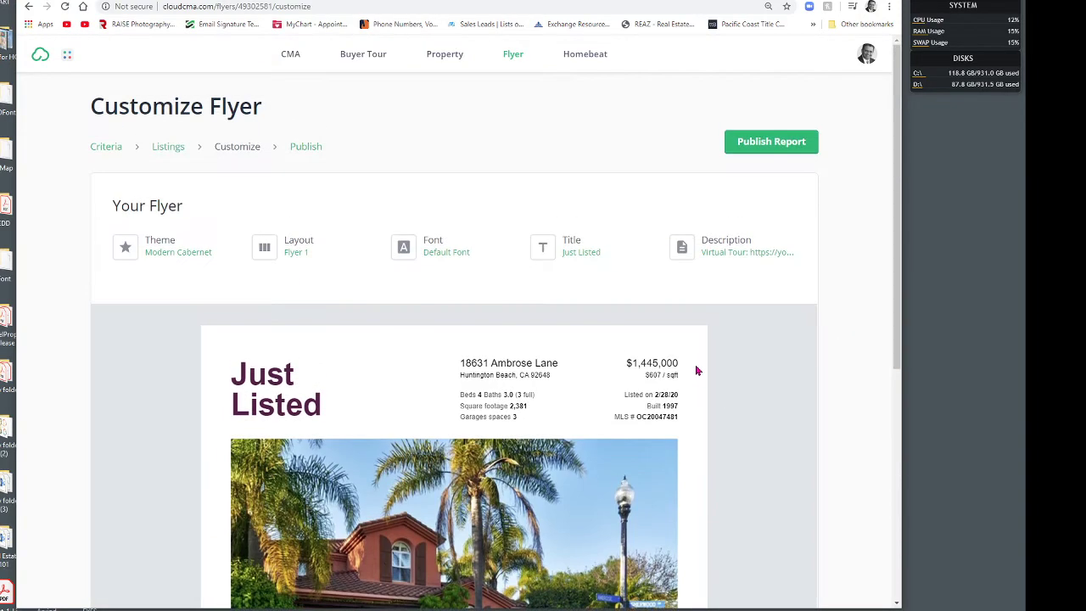
pyautogui.click(155, 246)
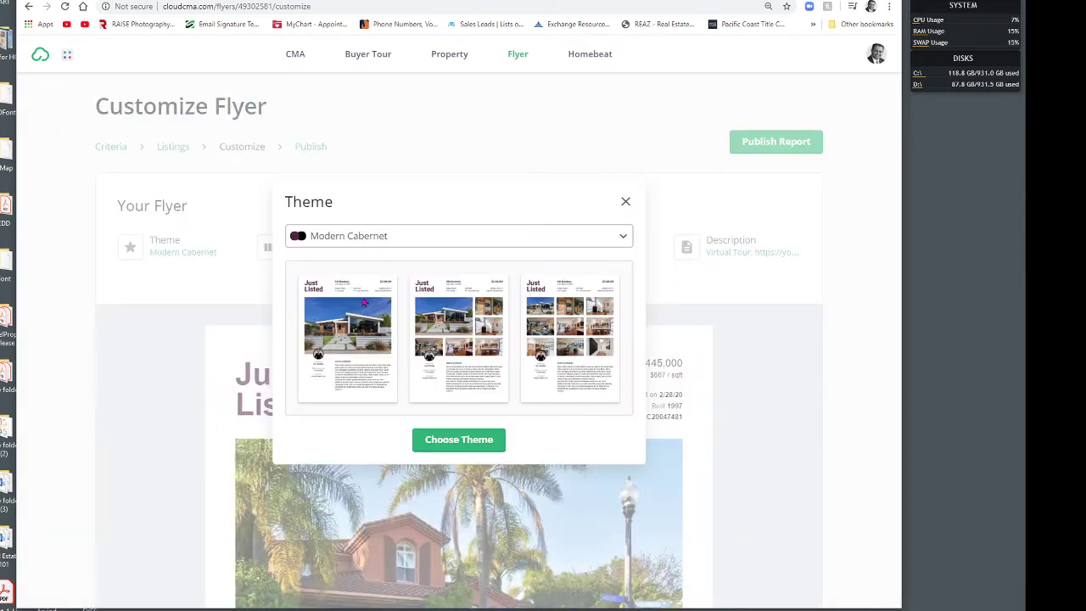
# Step: Preview the Modern Orange & Gray and Modern Red & Blue themes on the flyer
pyautogui.click(620, 238)
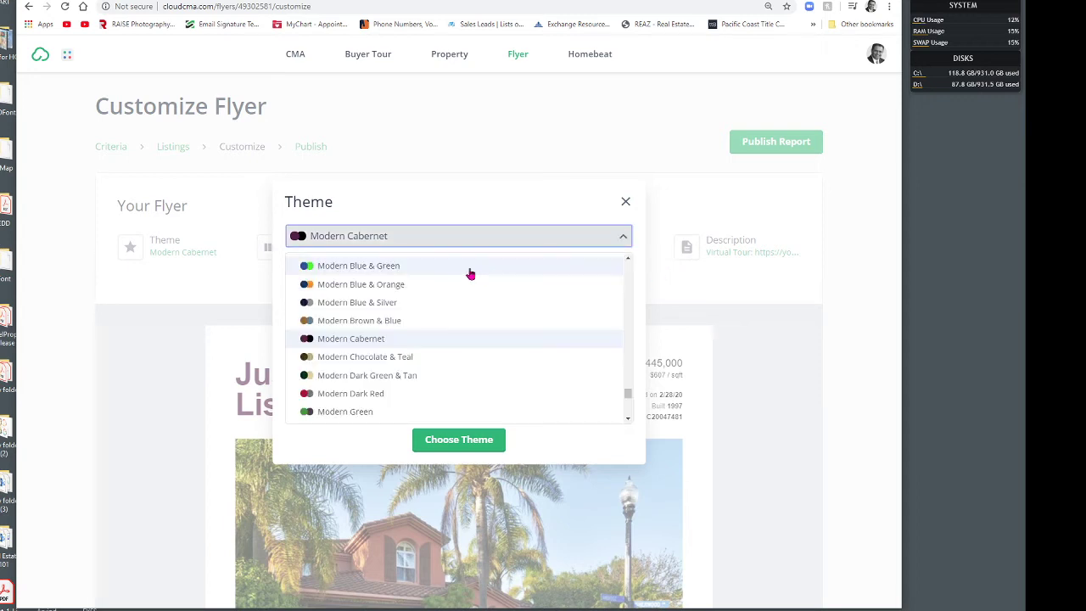
pyautogui.scroll(-2, 373, 361)
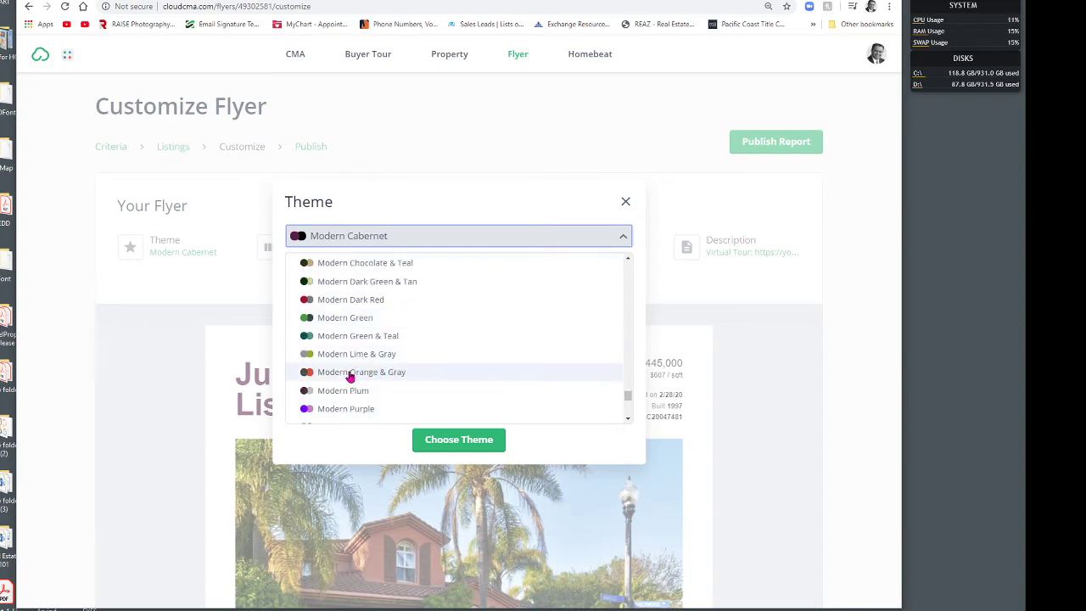
pyautogui.click(351, 372)
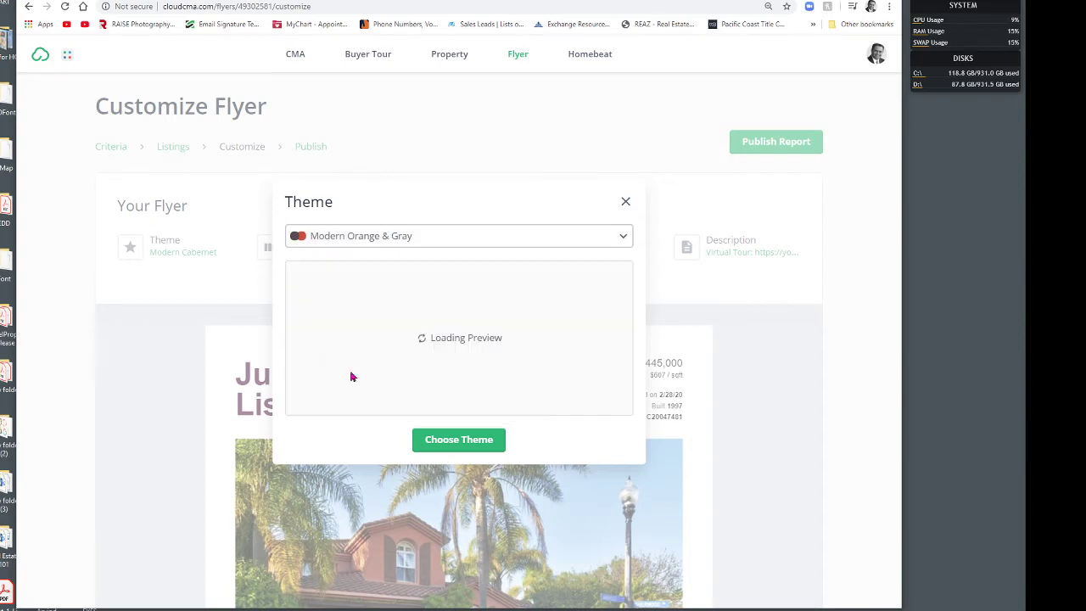
pyautogui.click(620, 238)
pyautogui.scroll(-3, 533, 317)
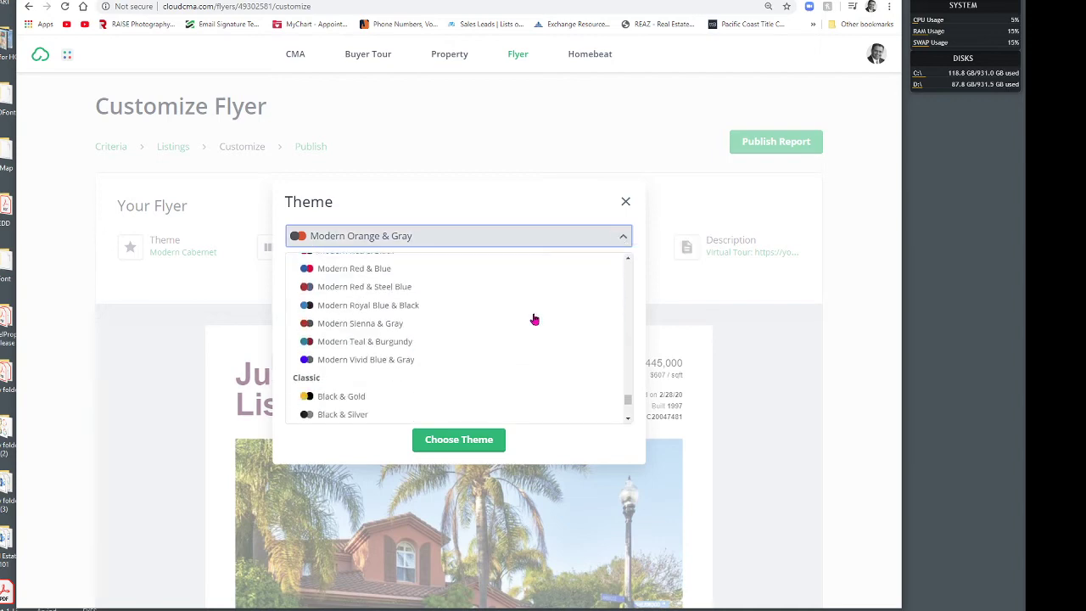
pyautogui.scroll(1, 534, 317)
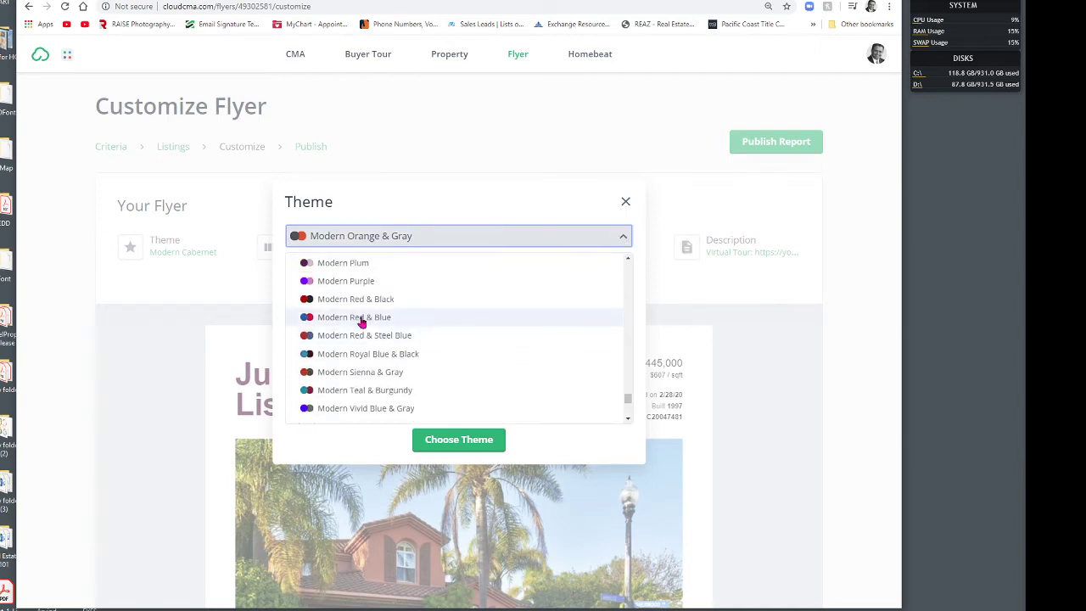
pyautogui.click(362, 319)
# Step: Select the Dark Red theme and apply it to the flyer
pyautogui.click(616, 238)
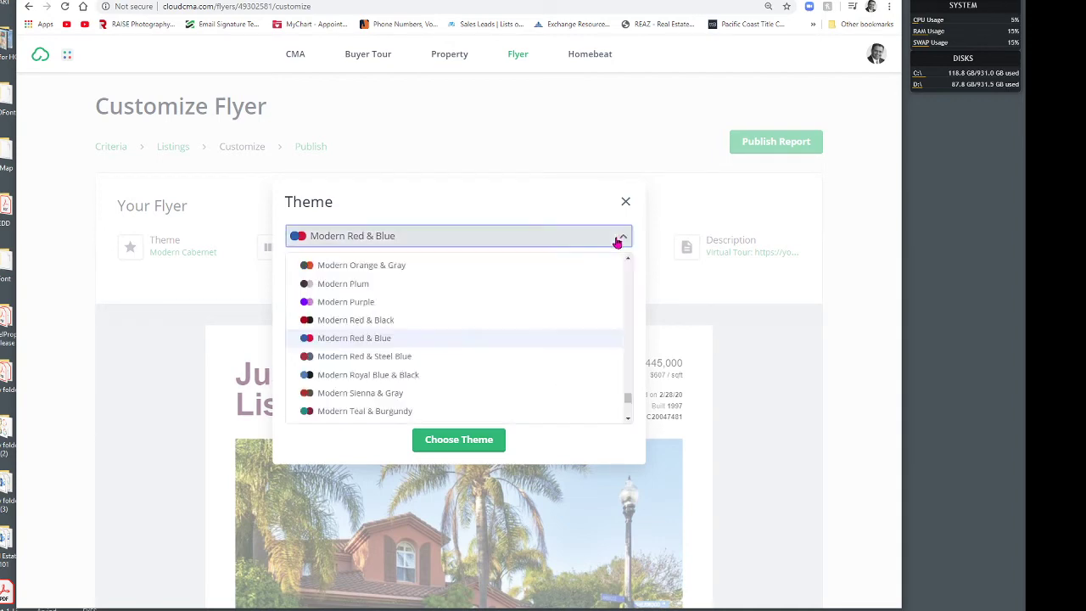
pyautogui.scroll(5, 511, 347)
pyautogui.scroll(-2, 487, 349)
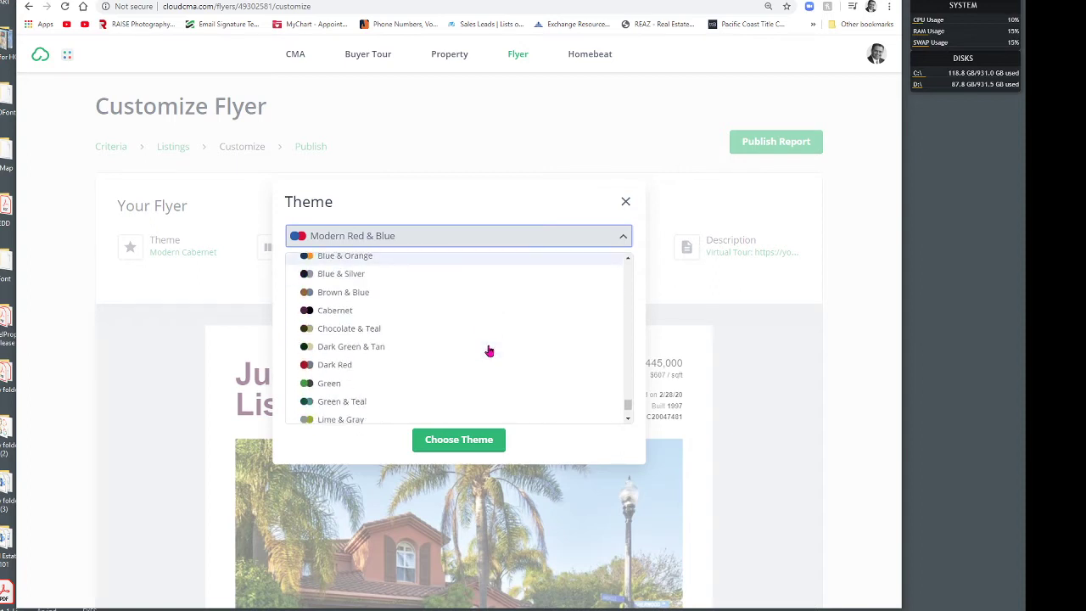
pyautogui.click(391, 372)
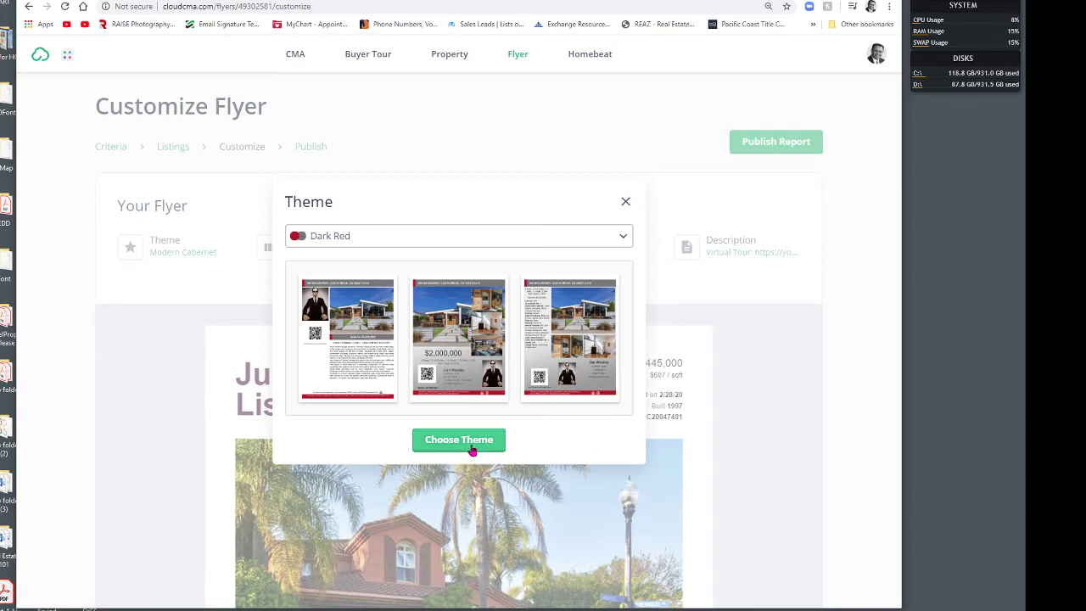
pyautogui.click(471, 447)
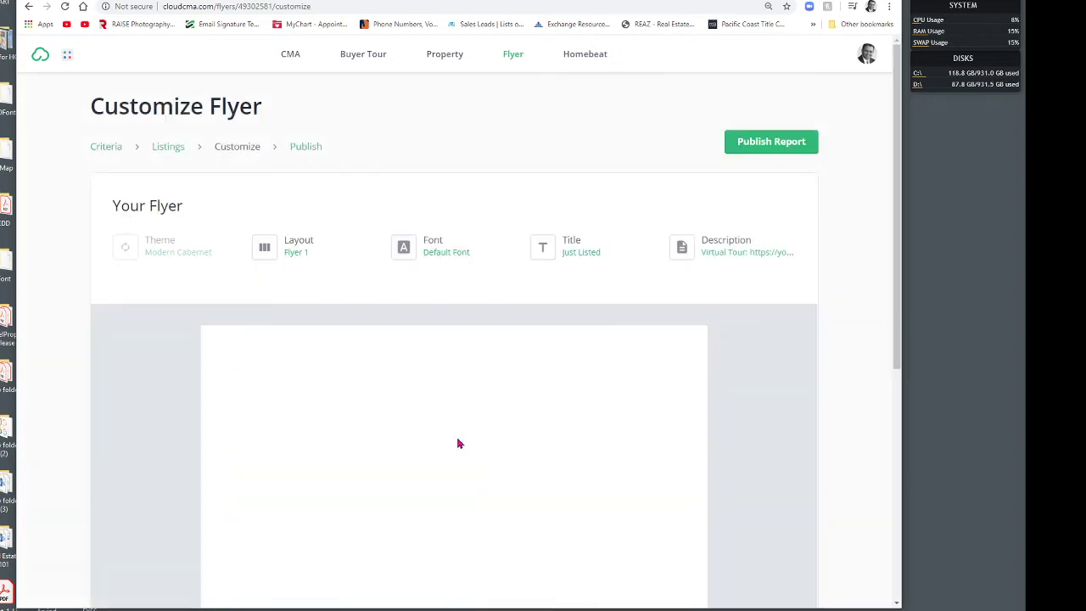
# Step: Review the Dark Red flyer preview, then reopen the Theme choices
pyautogui.scroll(-1, 774, 409)
pyautogui.scroll(-3, 775, 408)
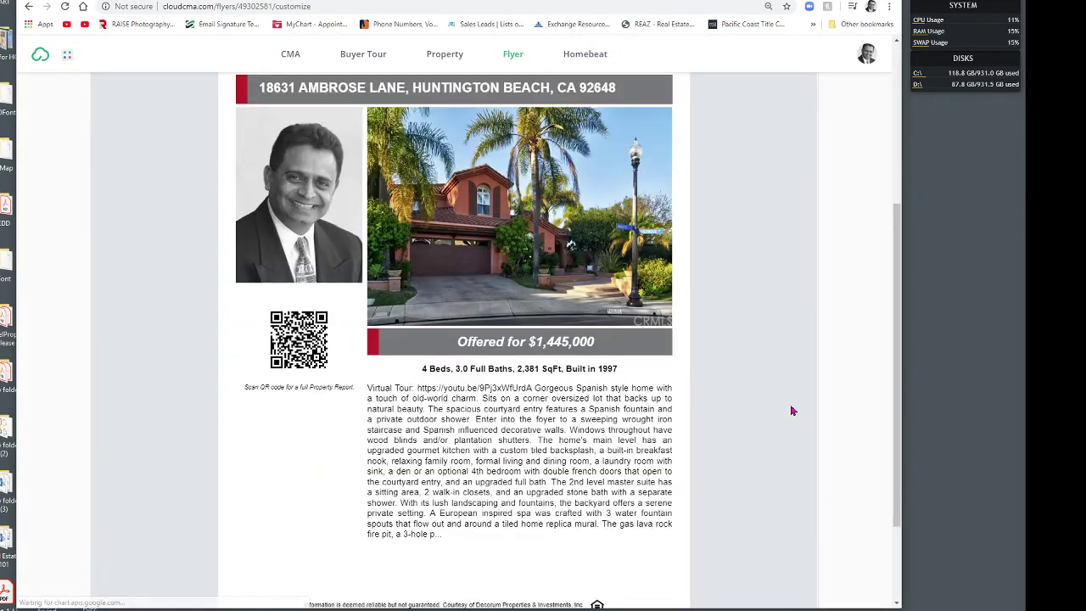
pyautogui.scroll(3, 785, 409)
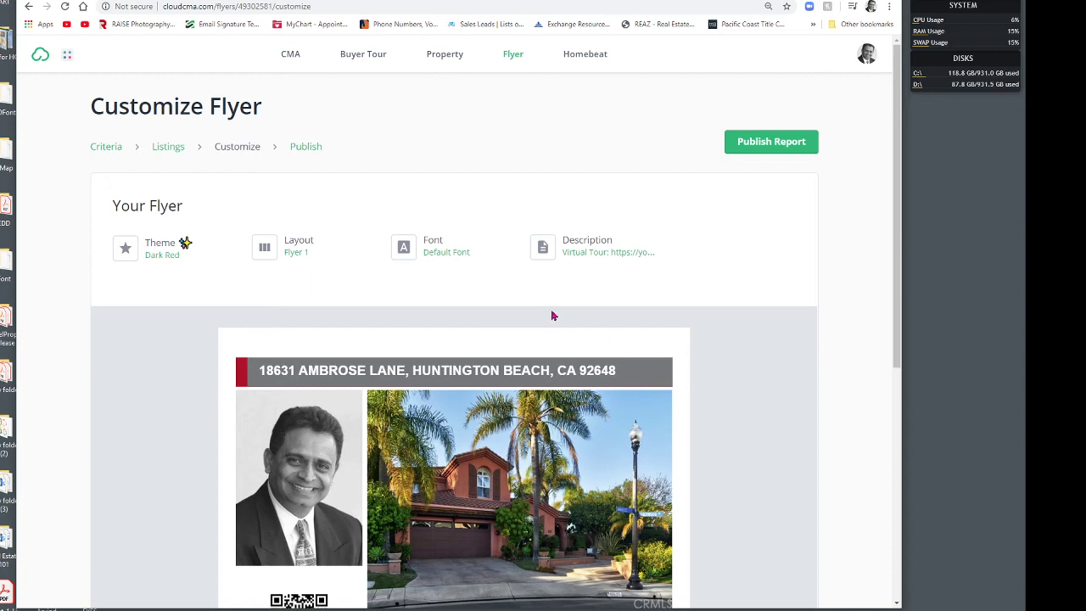
pyautogui.click(166, 251)
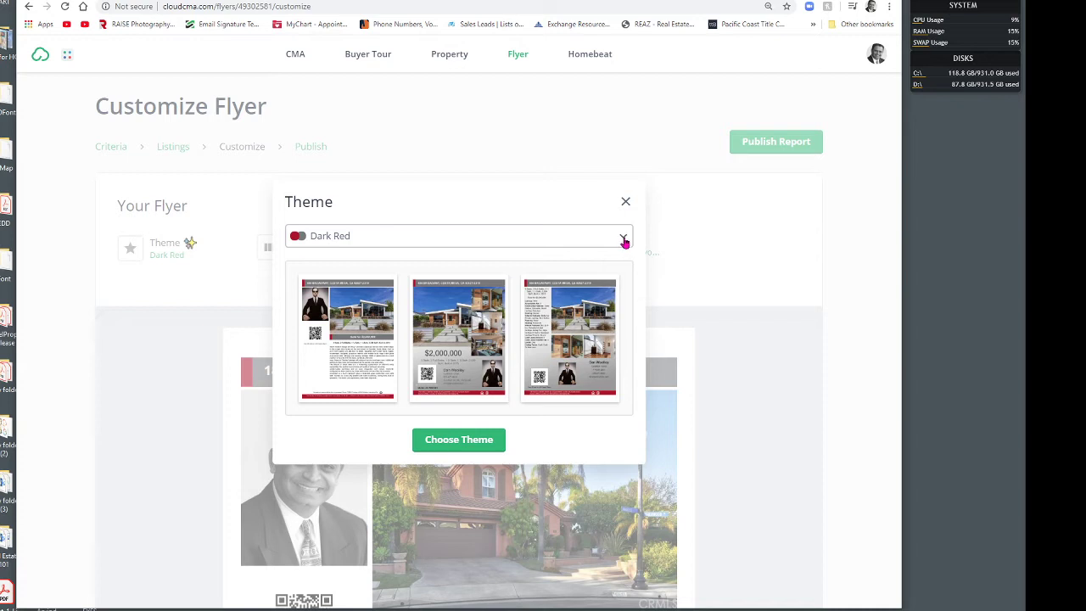
# Step: Preview the Sienna & Gray, Red & Blue, and Orange & Gray themes
pyautogui.click(624, 241)
pyautogui.scroll(-3, 515, 385)
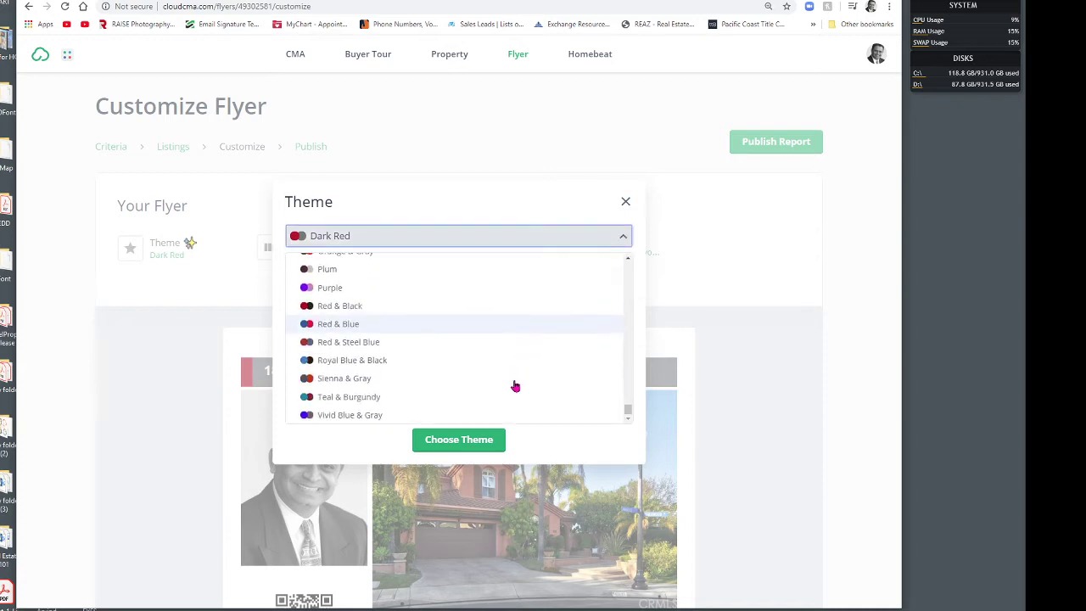
pyautogui.click(436, 377)
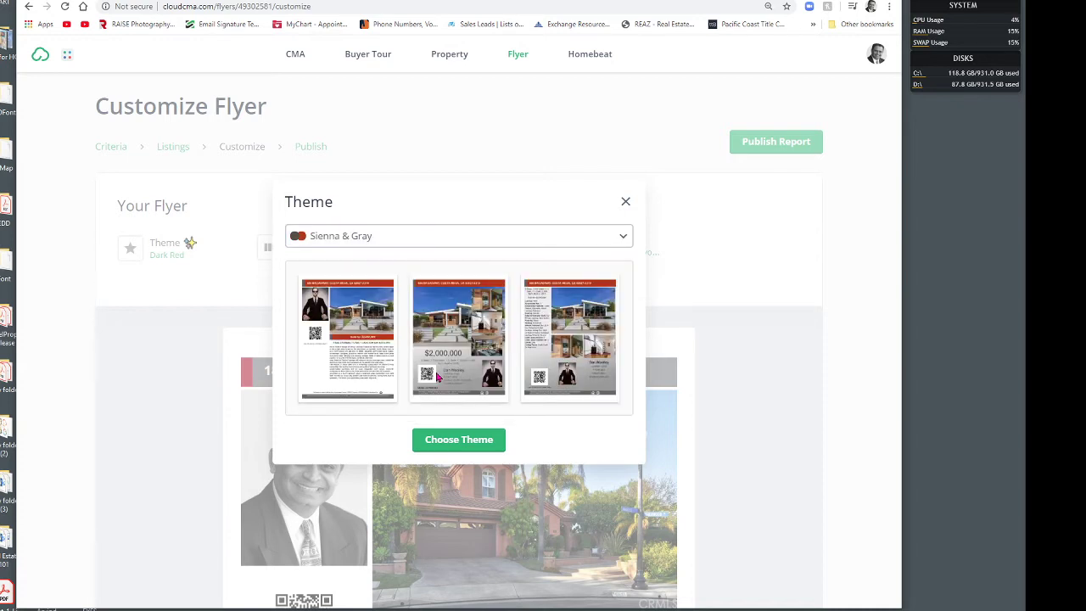
pyautogui.click(611, 240)
pyautogui.click(362, 325)
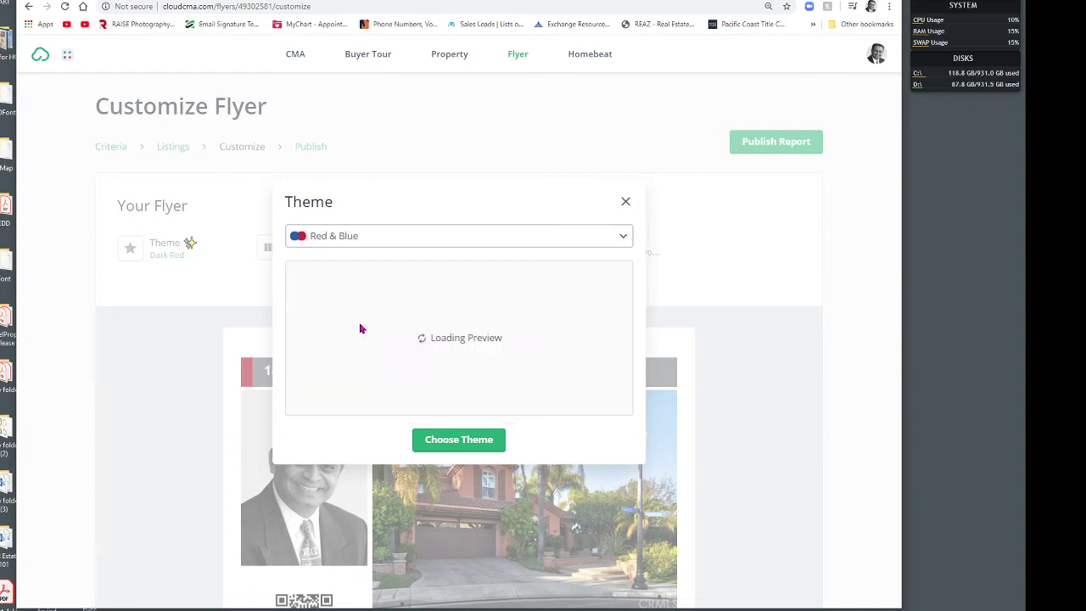
pyautogui.click(616, 236)
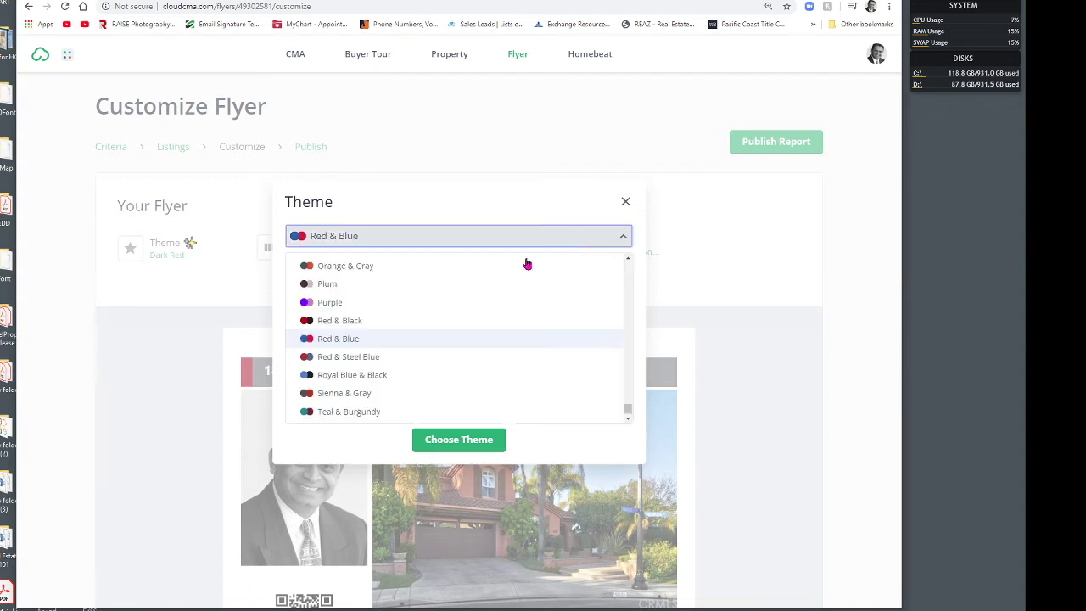
pyautogui.click(416, 267)
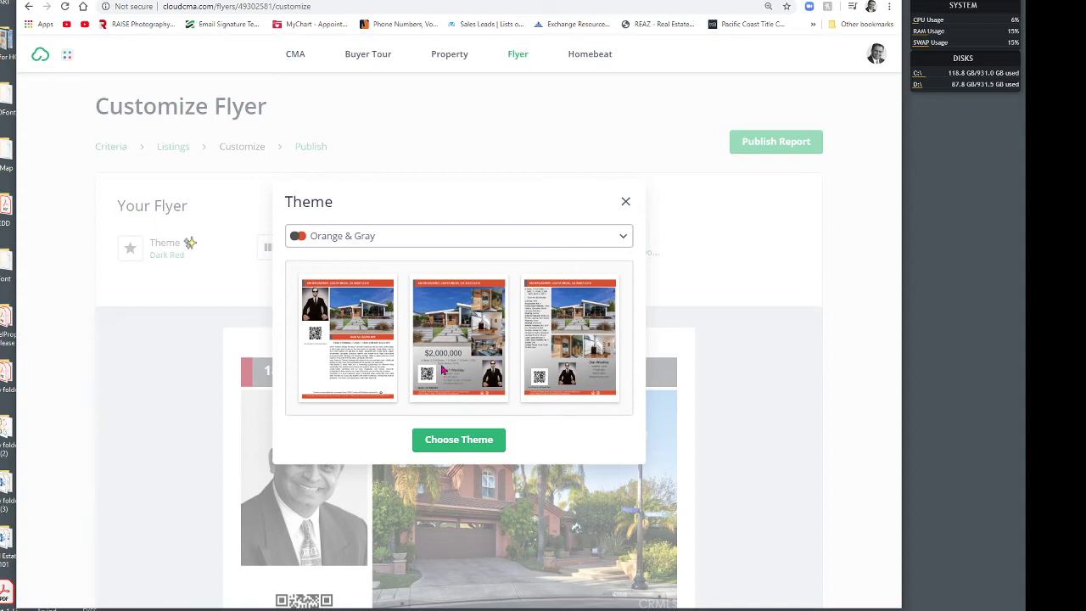
# Step: Preview the Summa Realty and BHHS California Properties - Luxury themes
pyautogui.click(620, 239)
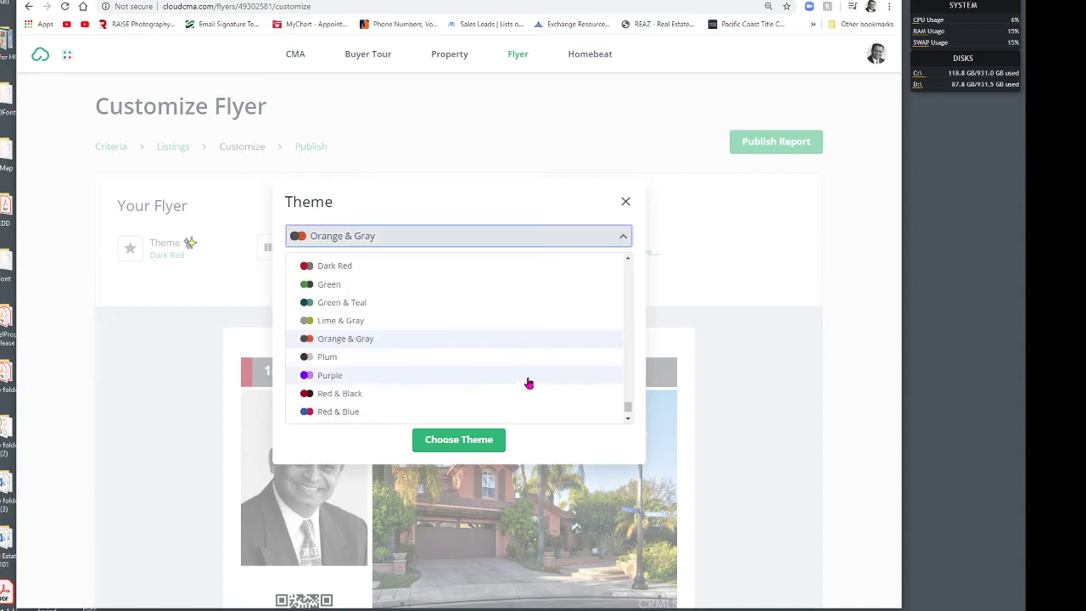
pyautogui.scroll(-15, 528, 376)
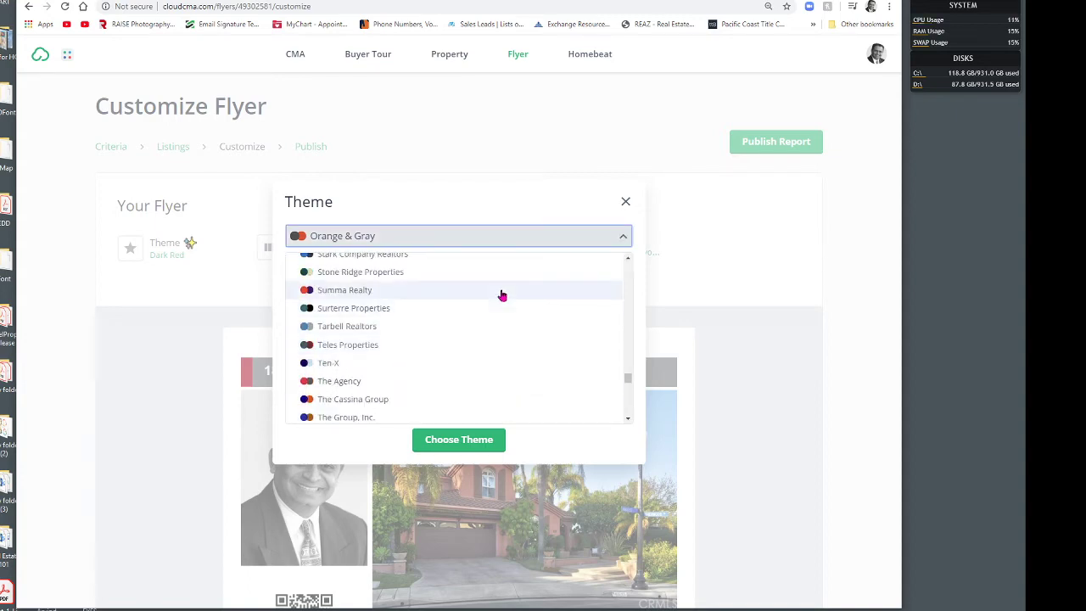
pyautogui.click(501, 291)
pyautogui.click(620, 236)
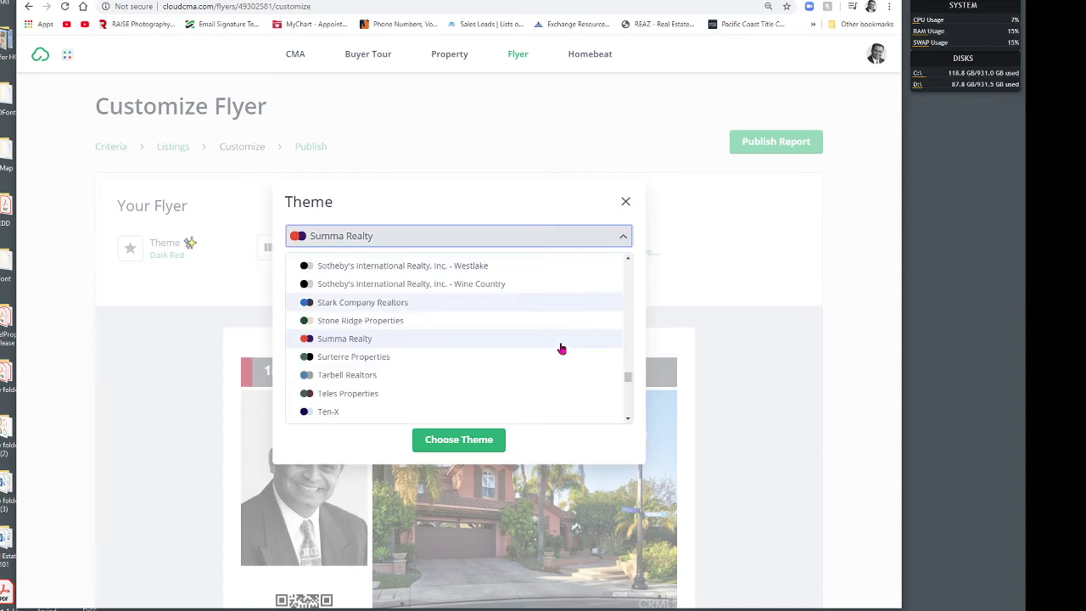
pyautogui.scroll(5, 560, 347)
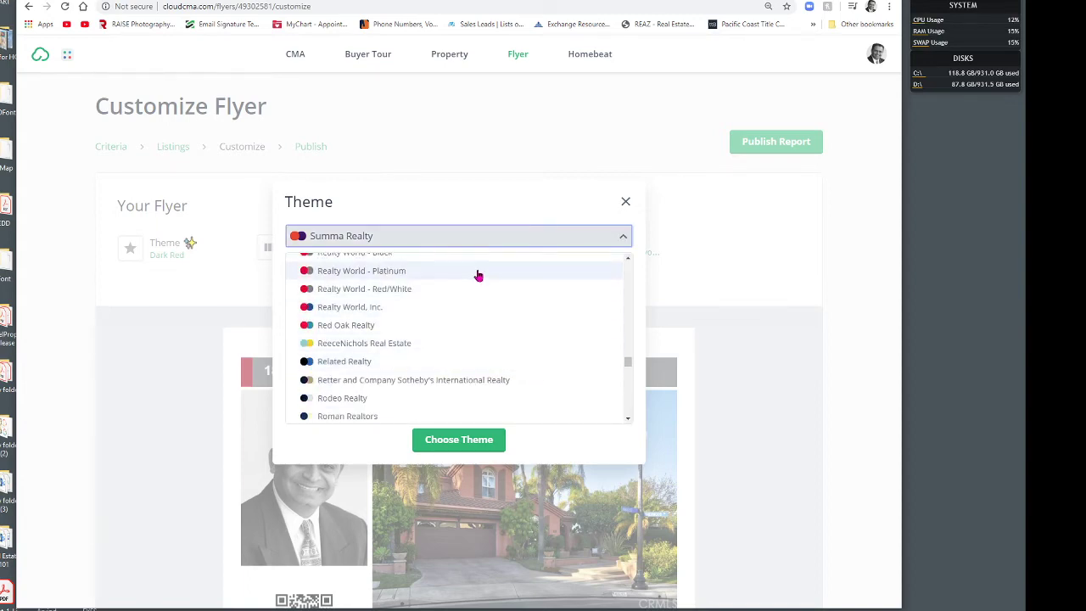
pyautogui.scroll(15, 480, 342)
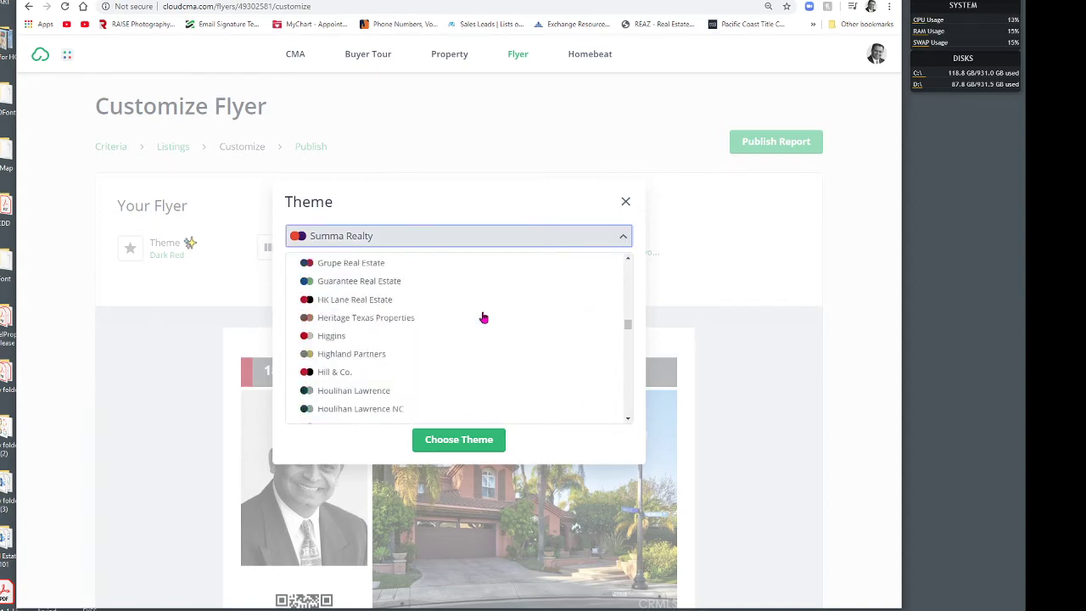
pyautogui.scroll(15, 483, 317)
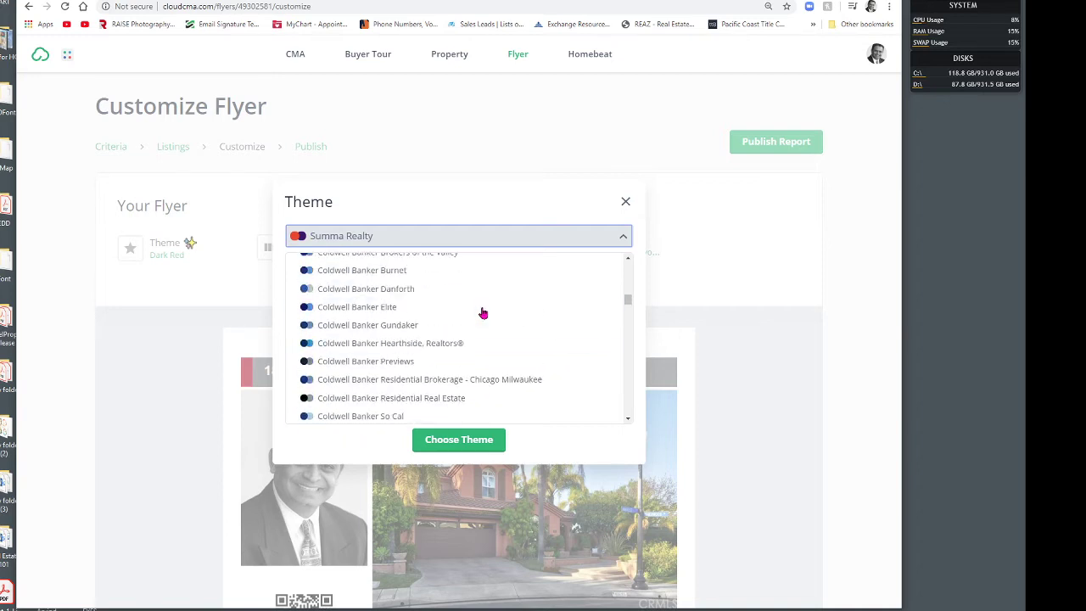
pyautogui.scroll(10, 488, 307)
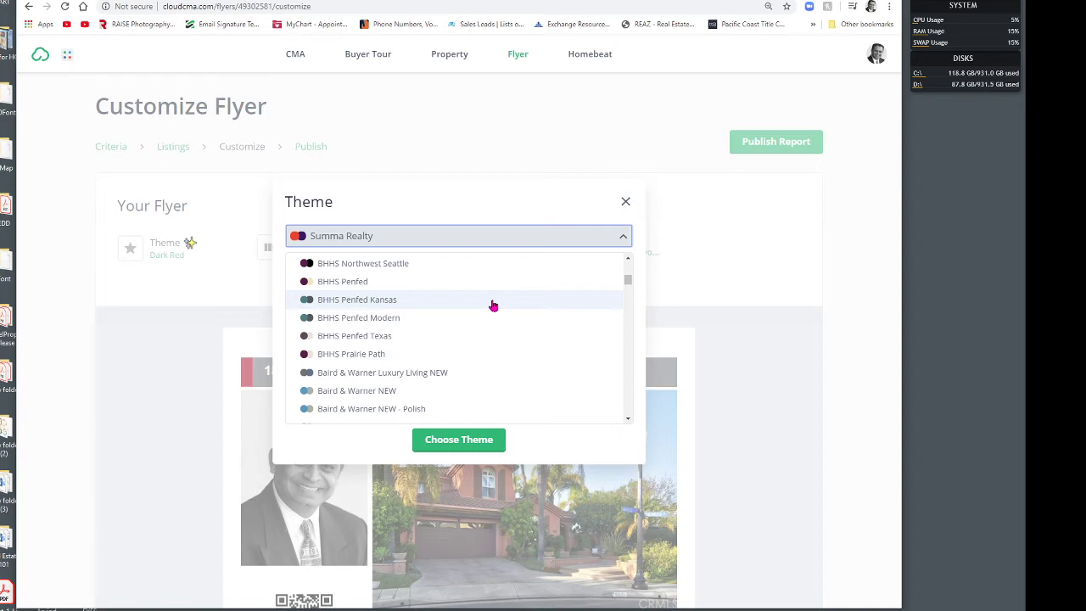
pyautogui.scroll(1, 491, 304)
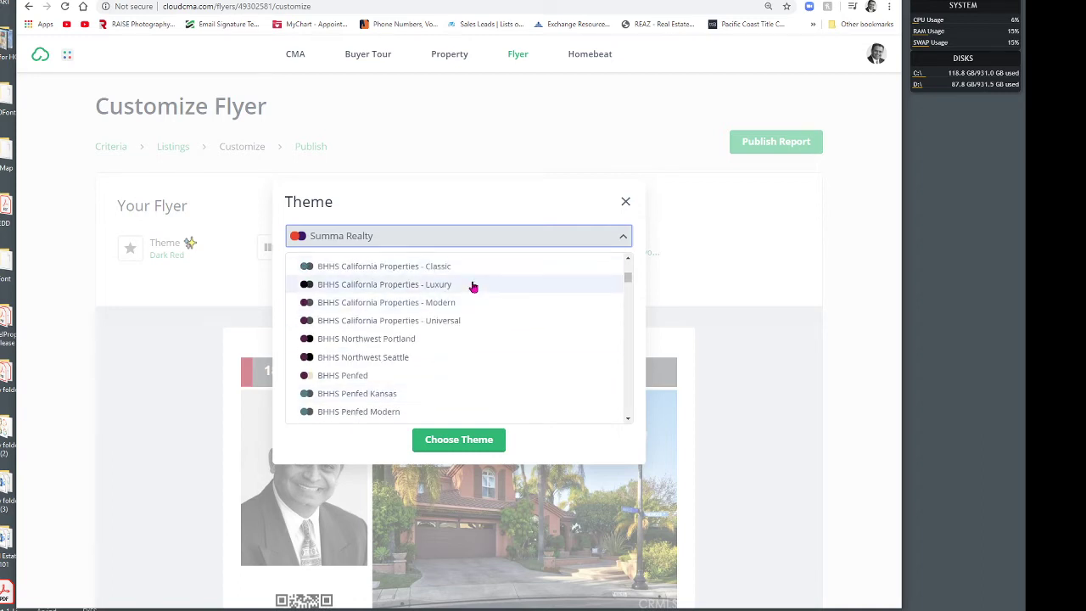
pyautogui.click(474, 284)
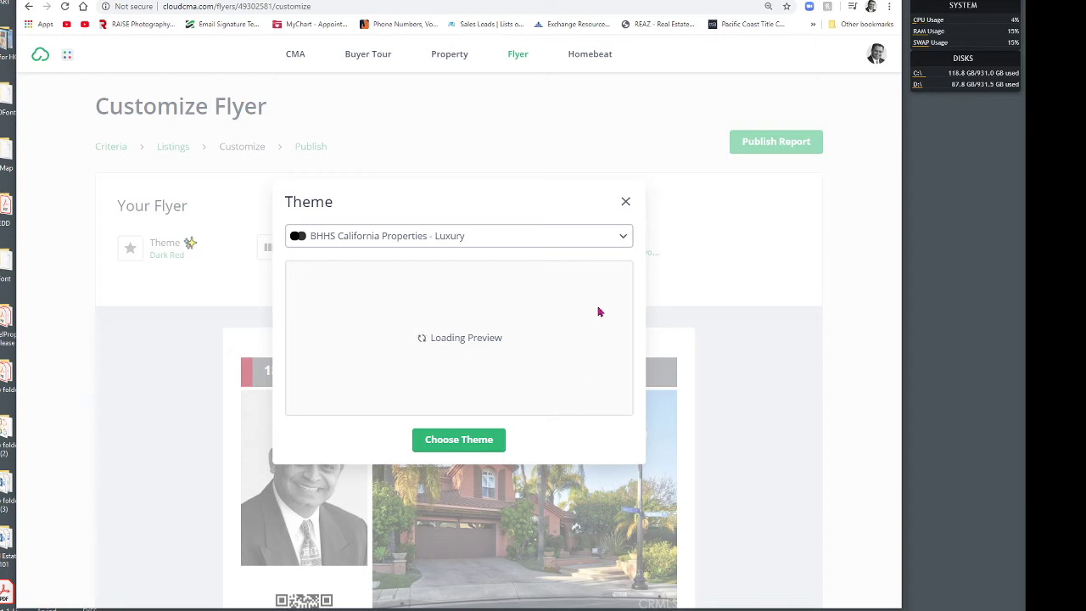
# Step: Try applying the First Team Christie's International Real Estate theme and dismiss the branded-theme warning
pyautogui.click(623, 239)
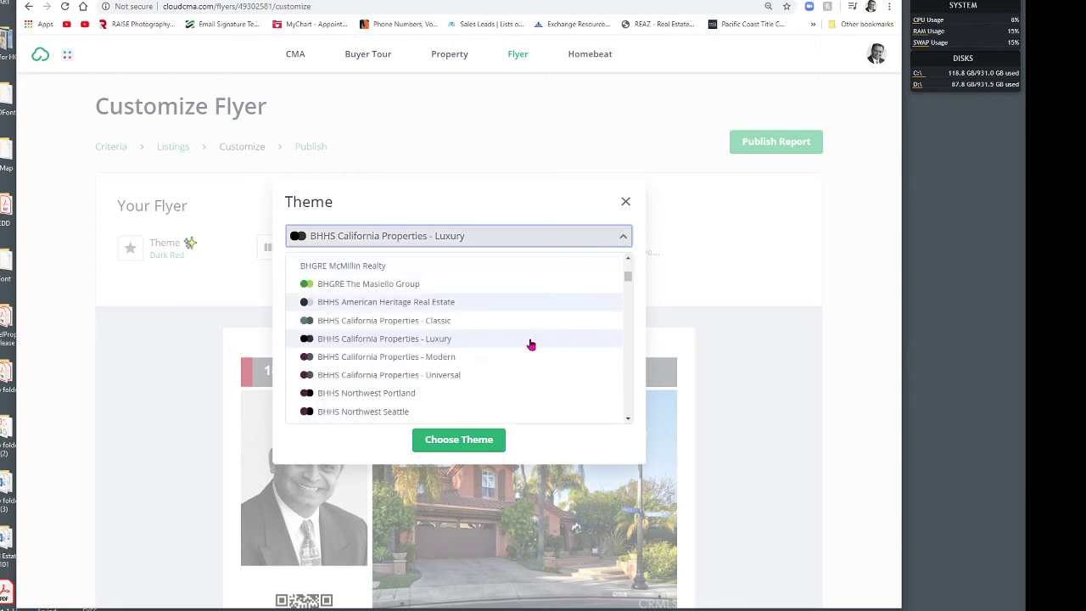
pyautogui.scroll(3, 528, 350)
pyautogui.scroll(-2, 528, 351)
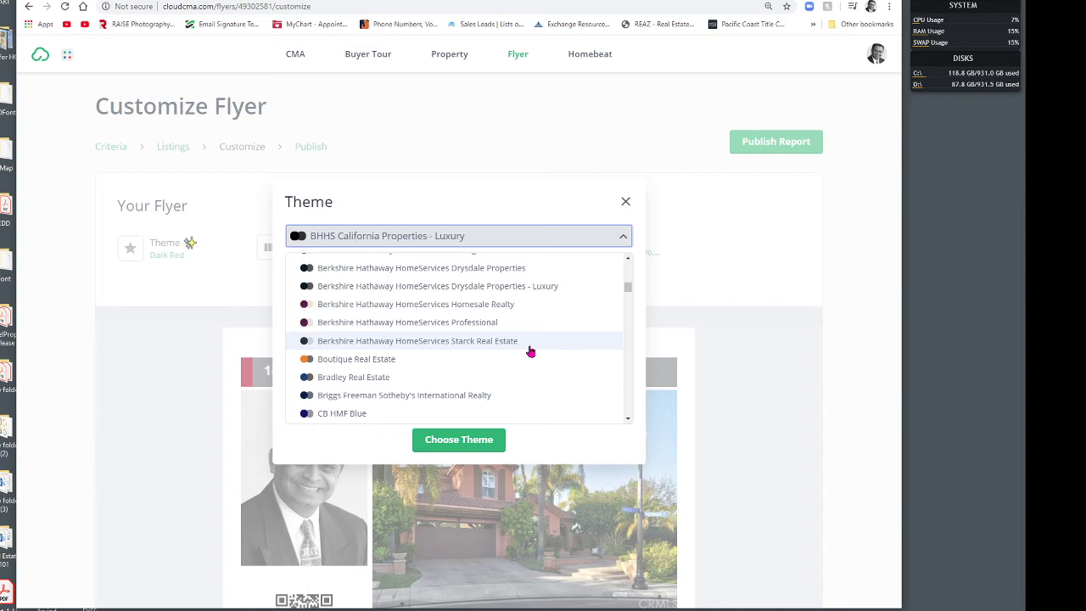
pyautogui.scroll(-3, 527, 351)
pyautogui.scroll(-3, 526, 353)
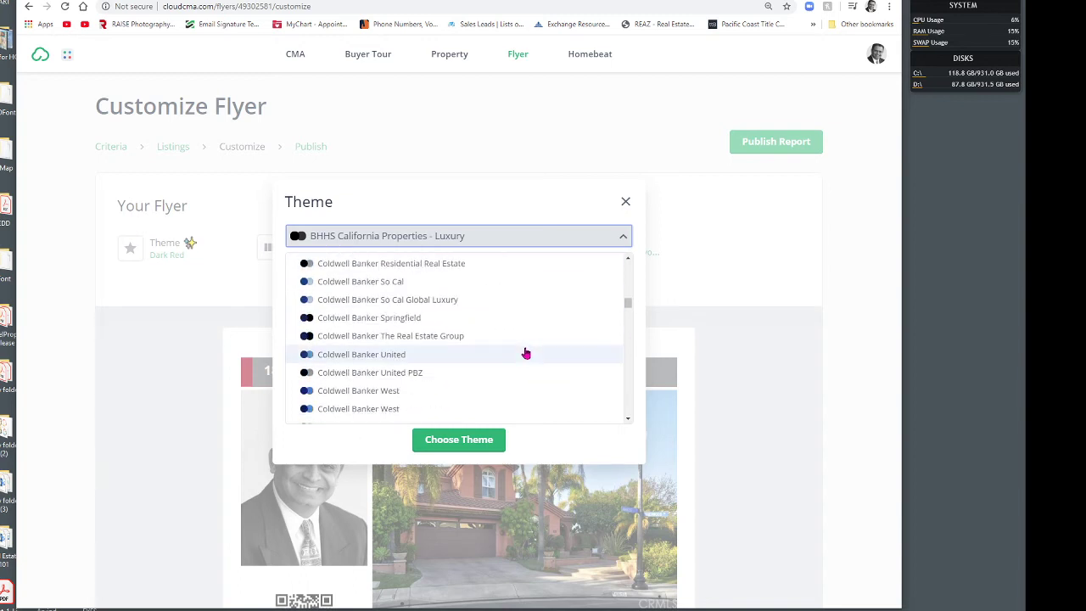
pyautogui.scroll(-3, 526, 353)
pyautogui.scroll(-3, 525, 353)
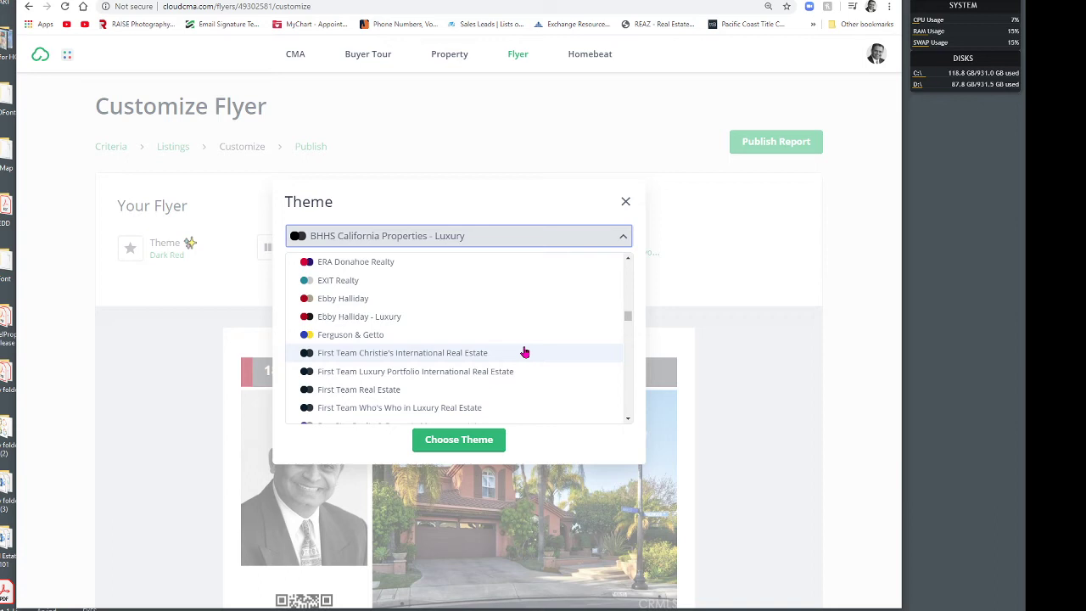
pyautogui.click(510, 353)
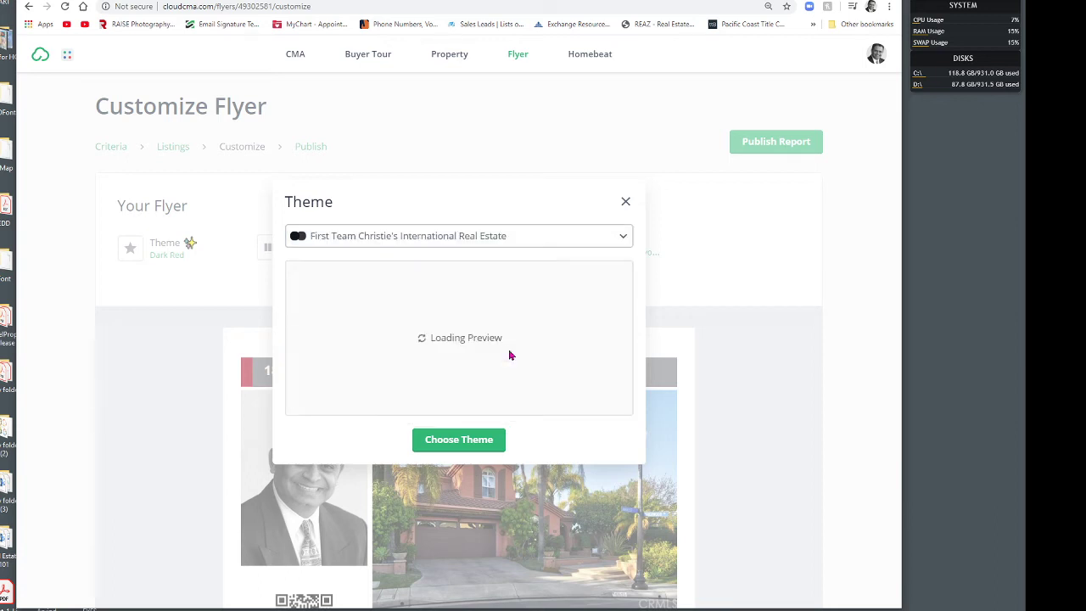
pyautogui.click(477, 440)
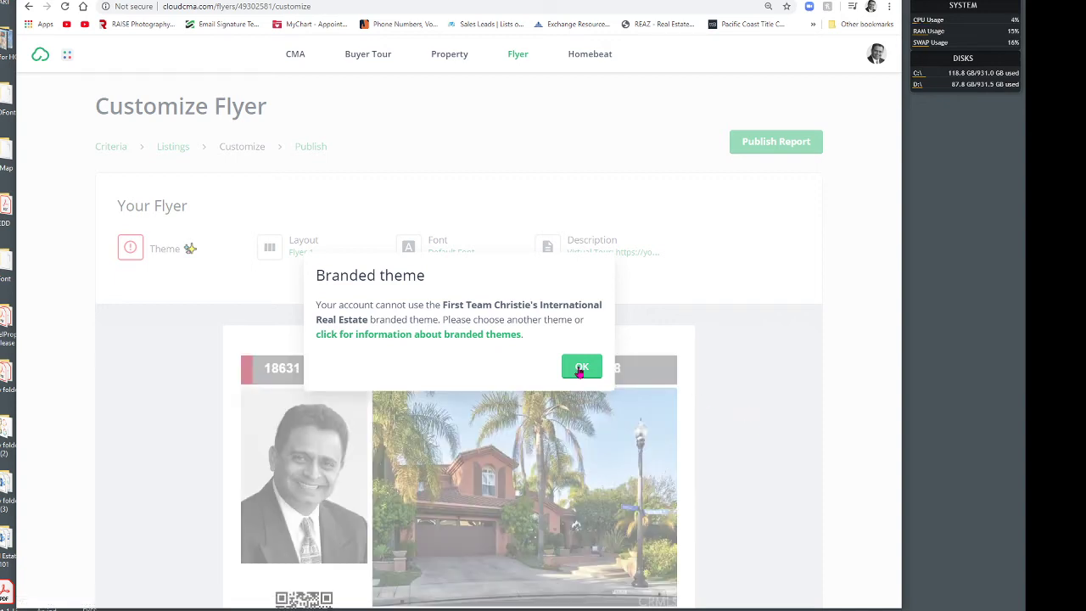
pyautogui.click(581, 367)
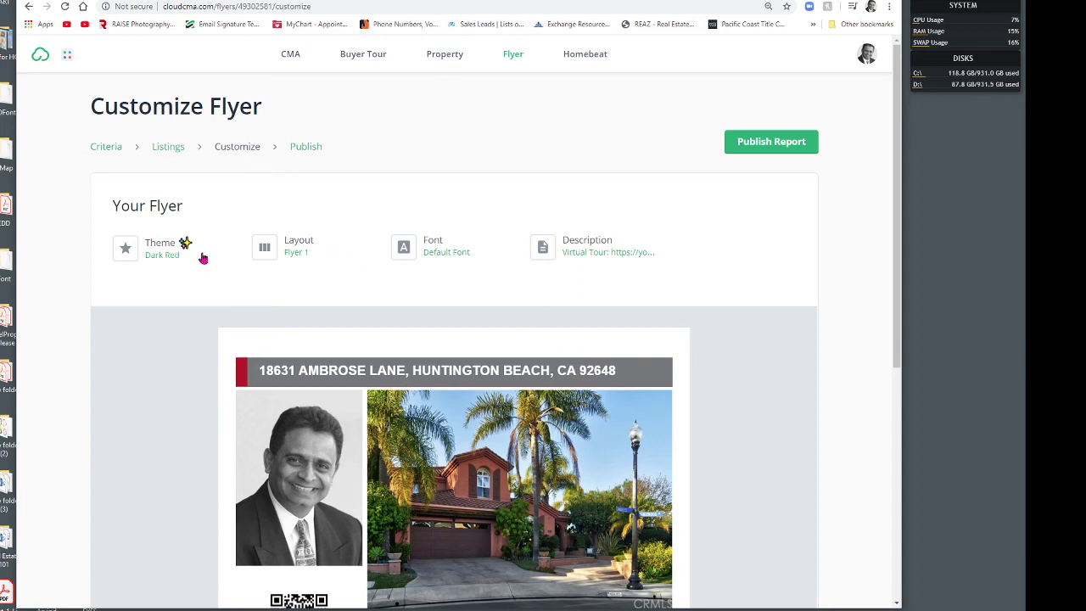
# Step: Apply the Red & Blue theme to the Ambrose Lane flyer and review the preview
pyautogui.click(161, 252)
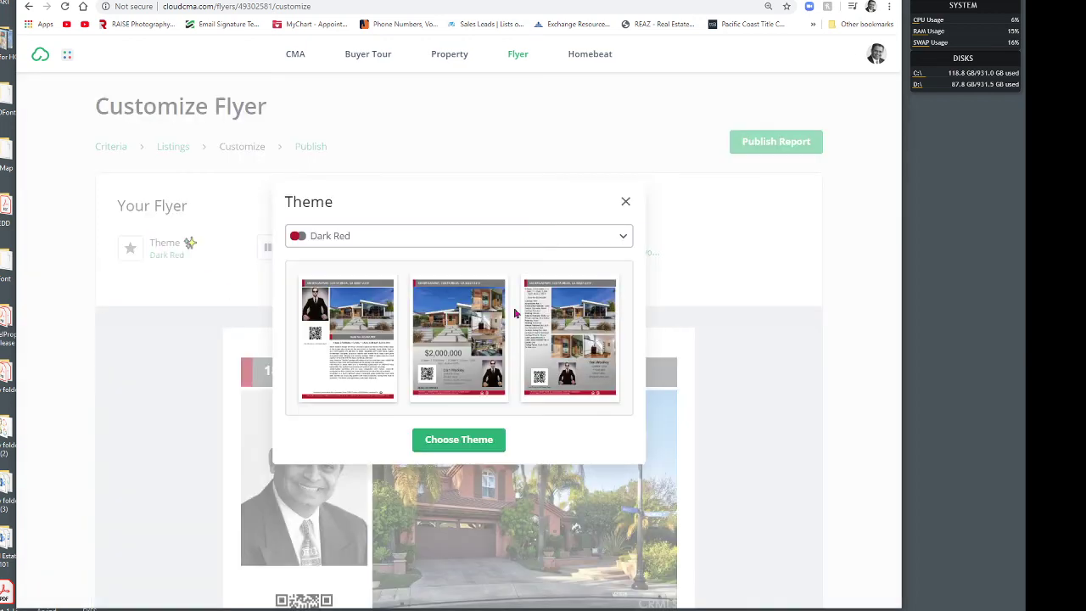
pyautogui.click(602, 236)
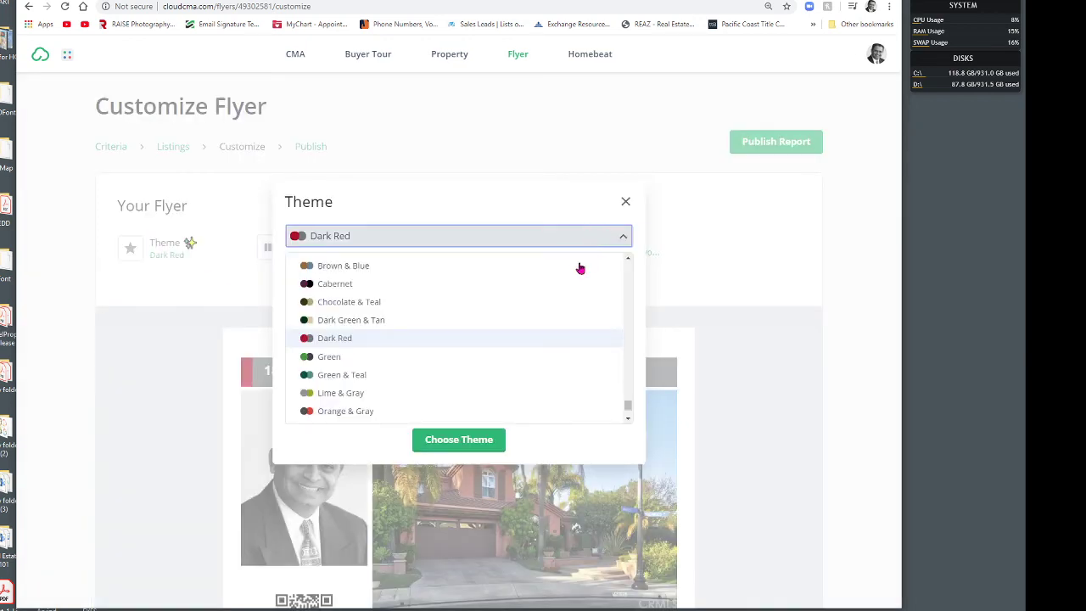
pyautogui.scroll(-3, 576, 278)
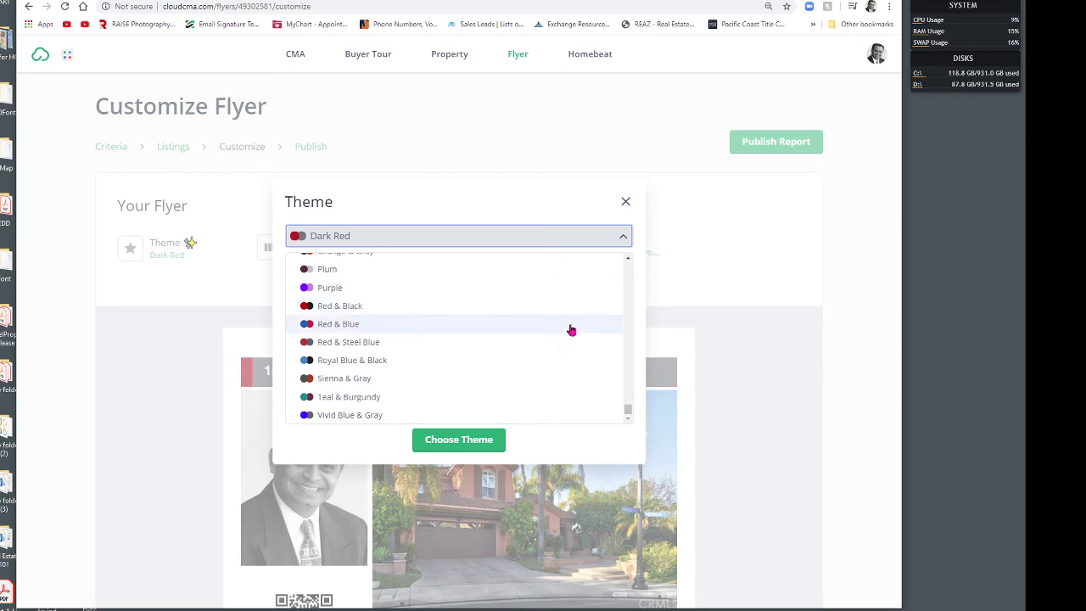
pyautogui.click(572, 328)
pyautogui.click(485, 439)
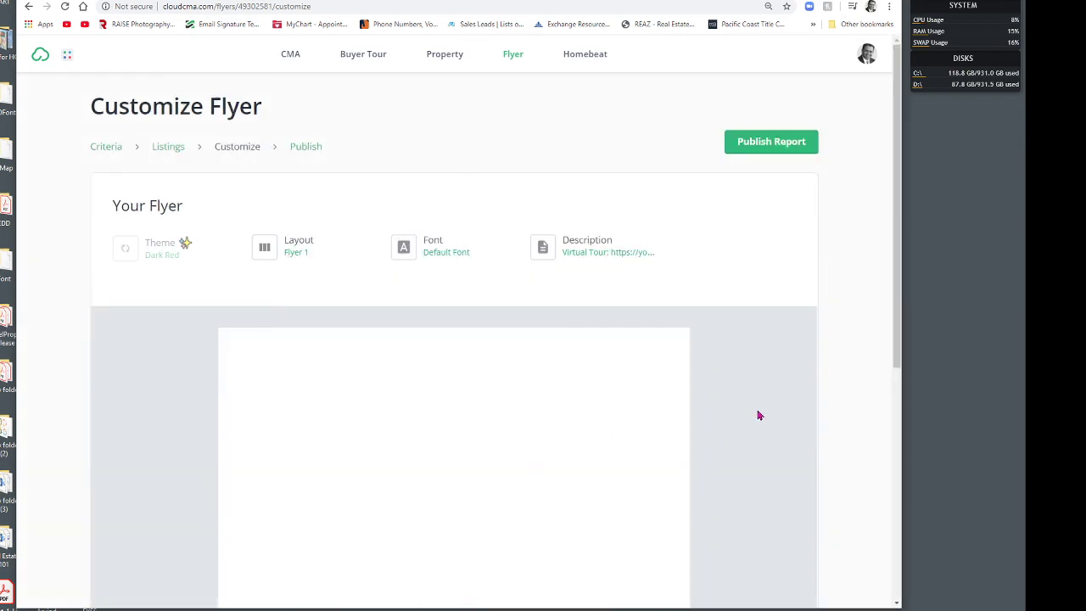
pyautogui.scroll(-1, 750, 410)
pyautogui.scroll(-2, 750, 409)
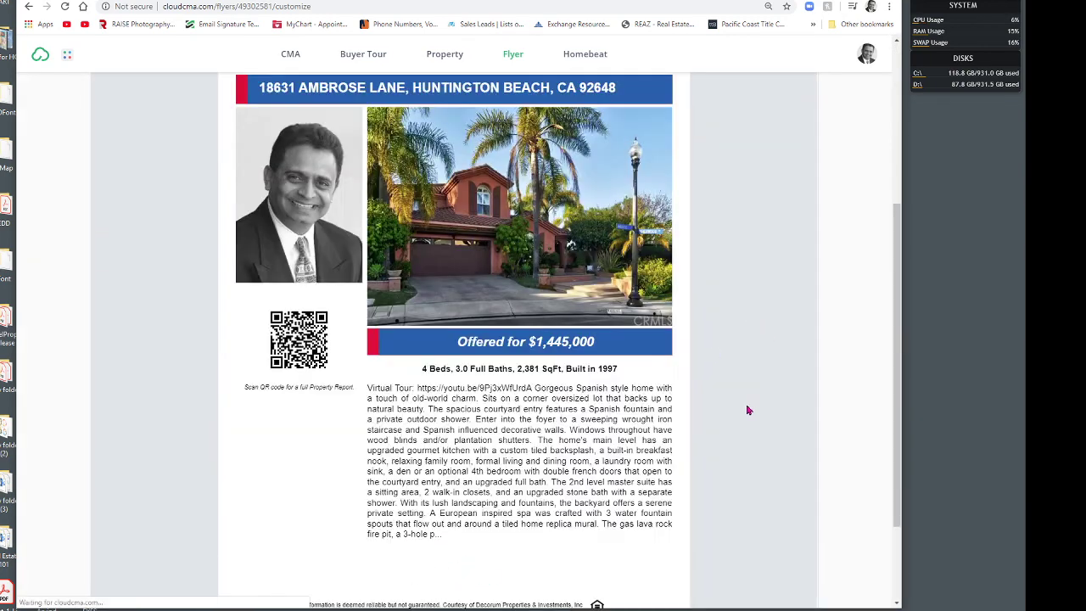
pyautogui.scroll(-3, 744, 409)
pyautogui.scroll(5, 743, 410)
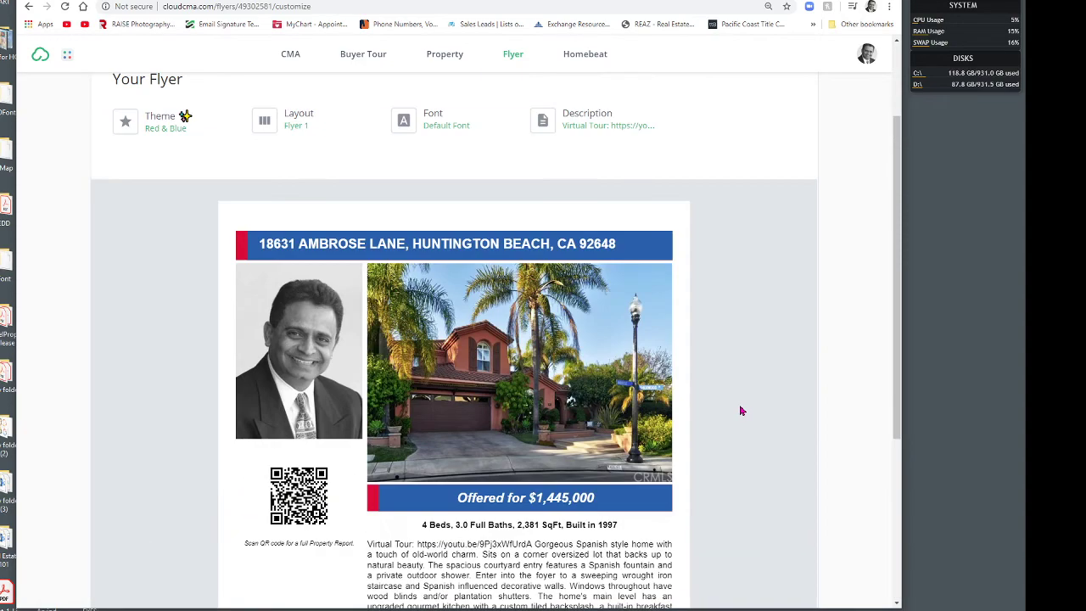
pyautogui.scroll(-5, 741, 414)
pyautogui.scroll(5, 746, 412)
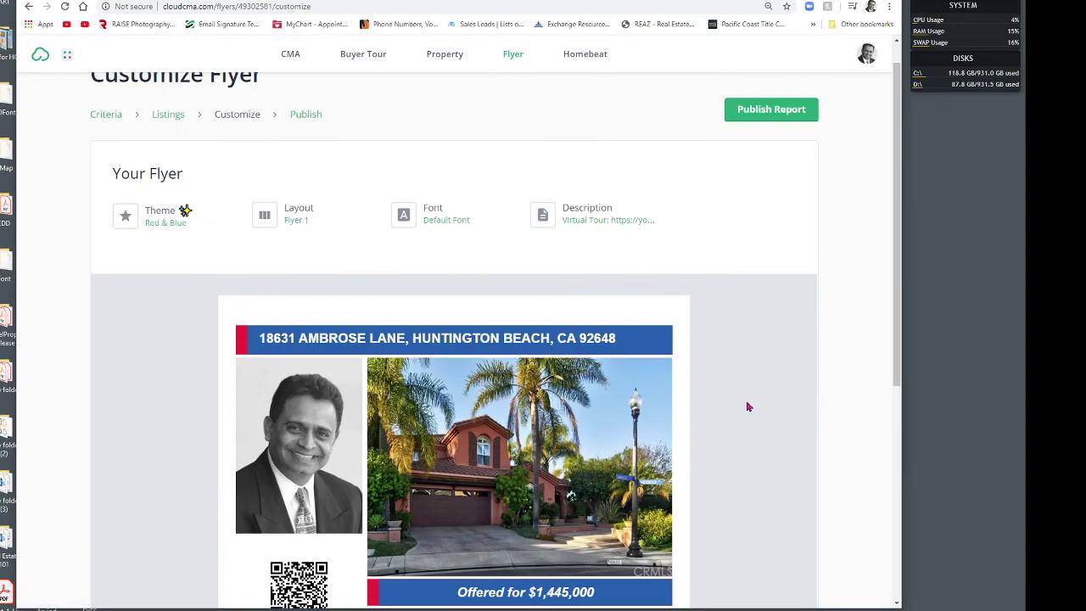
# Step: Switch the flyer layout to Flyer 7
pyautogui.click(294, 216)
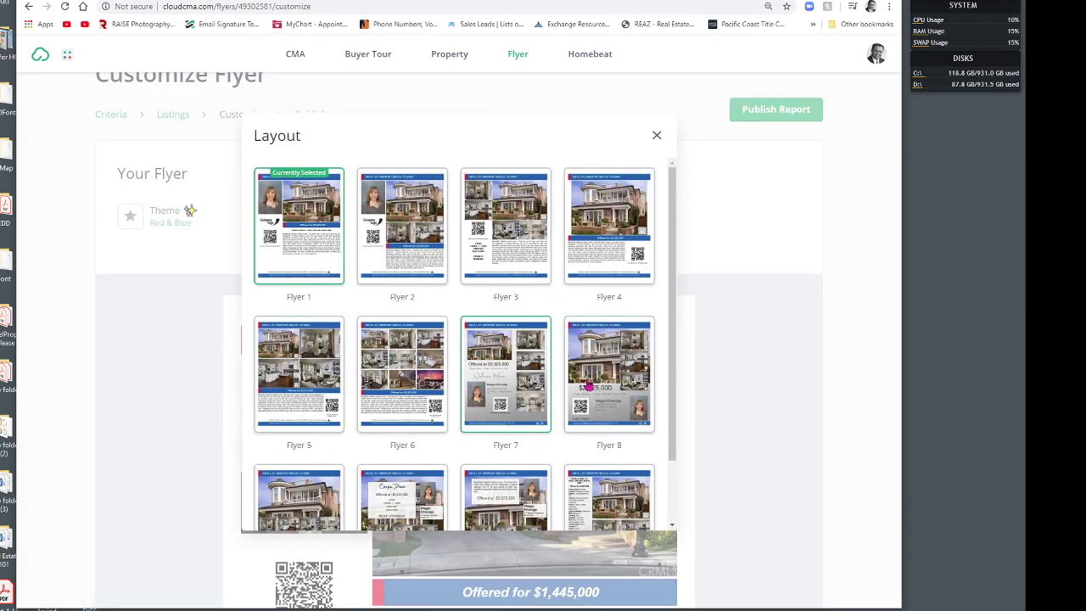
pyautogui.click(533, 384)
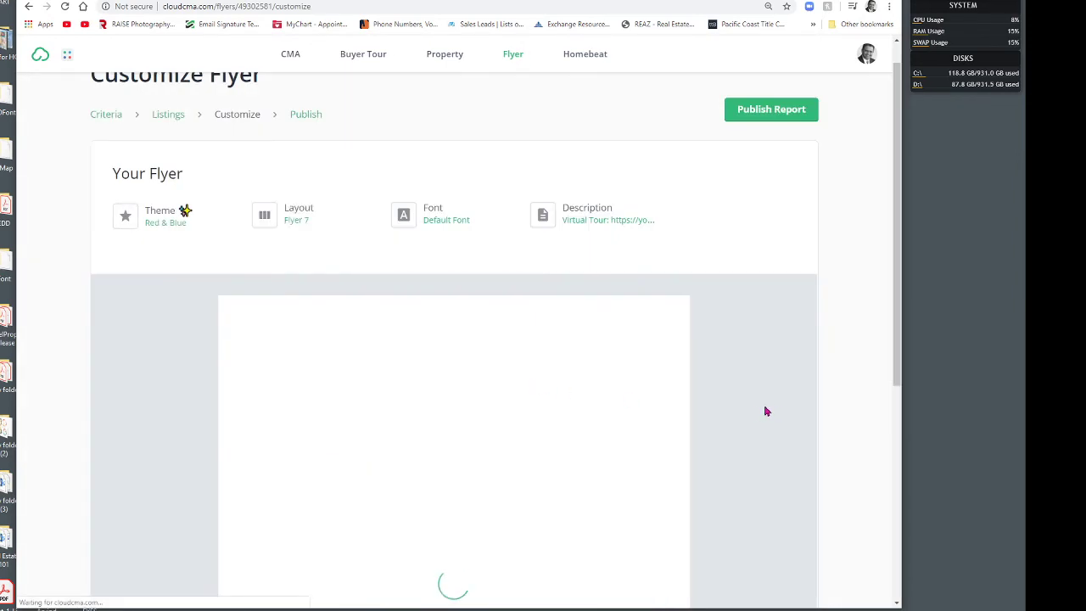
pyautogui.scroll(-3, 755, 413)
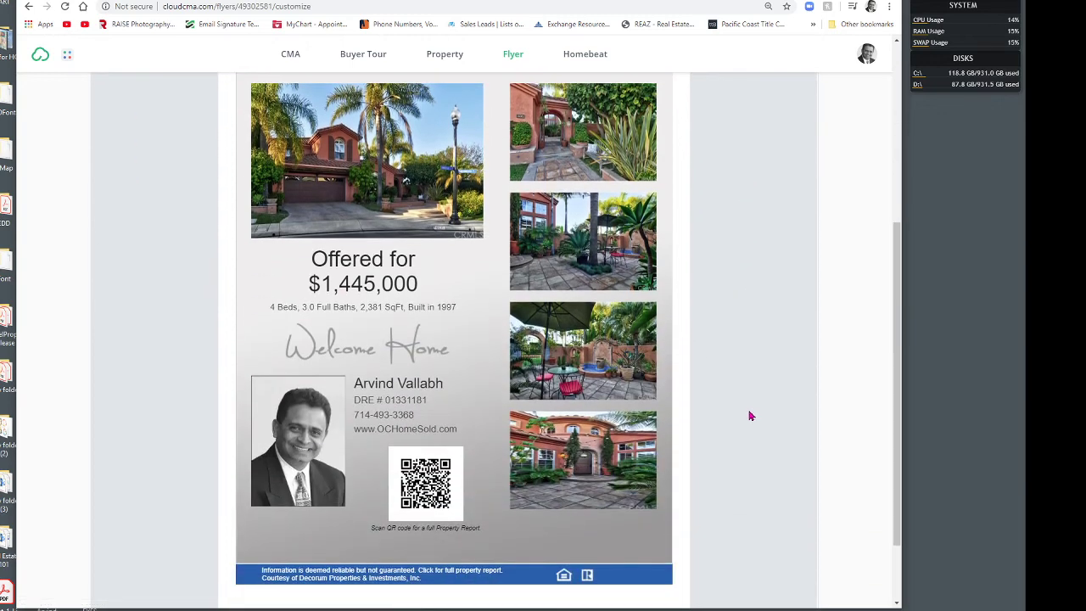
pyautogui.scroll(1, 757, 416)
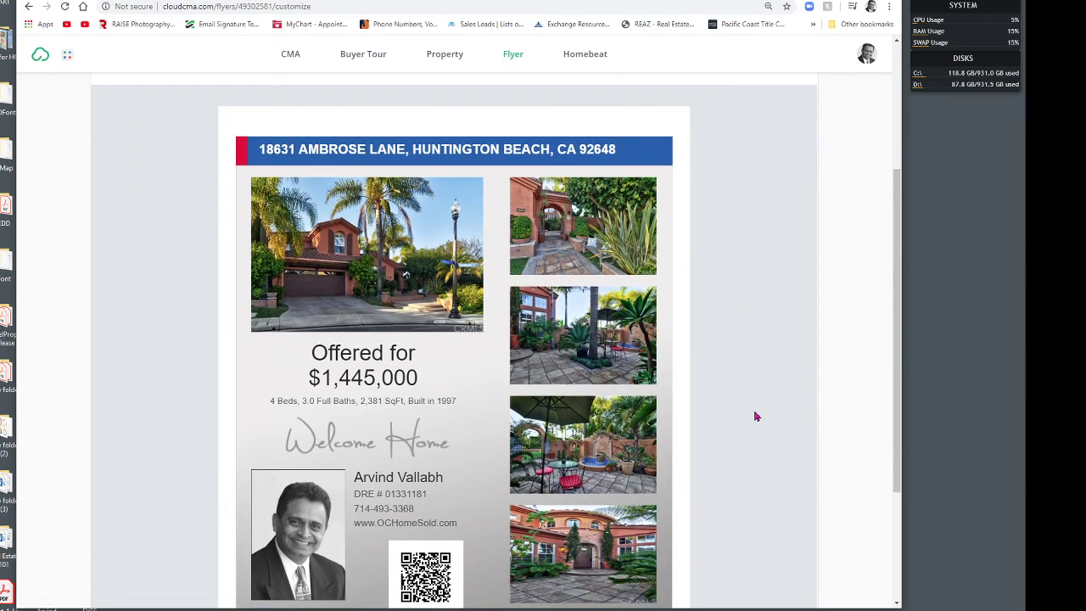
pyautogui.scroll(3, 762, 420)
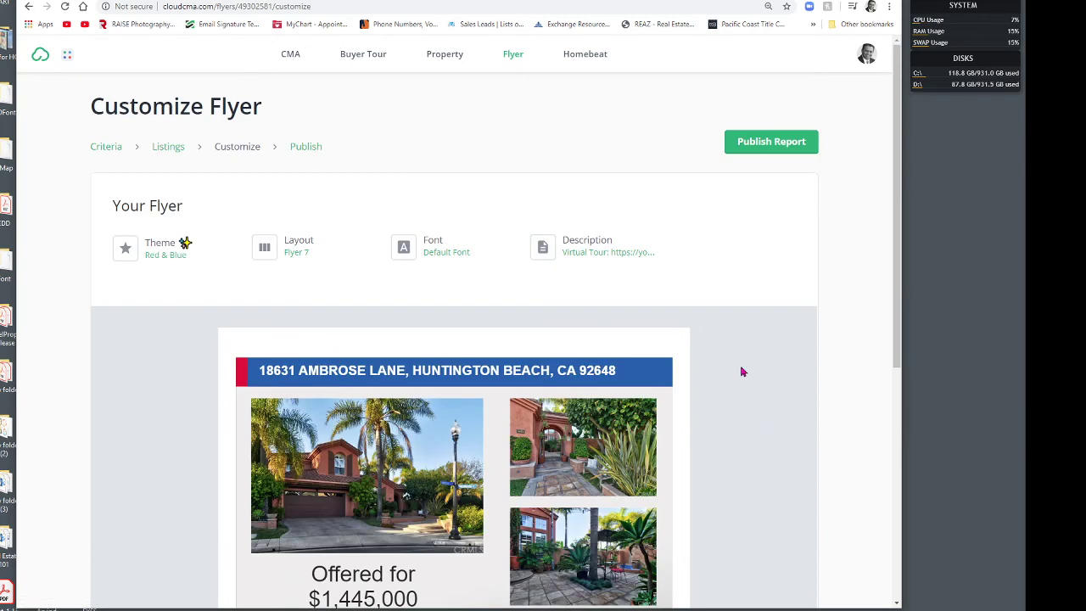
# Step: Leave the flyer description unchanged and publish the flyer as the TEST report
pyautogui.click(589, 250)
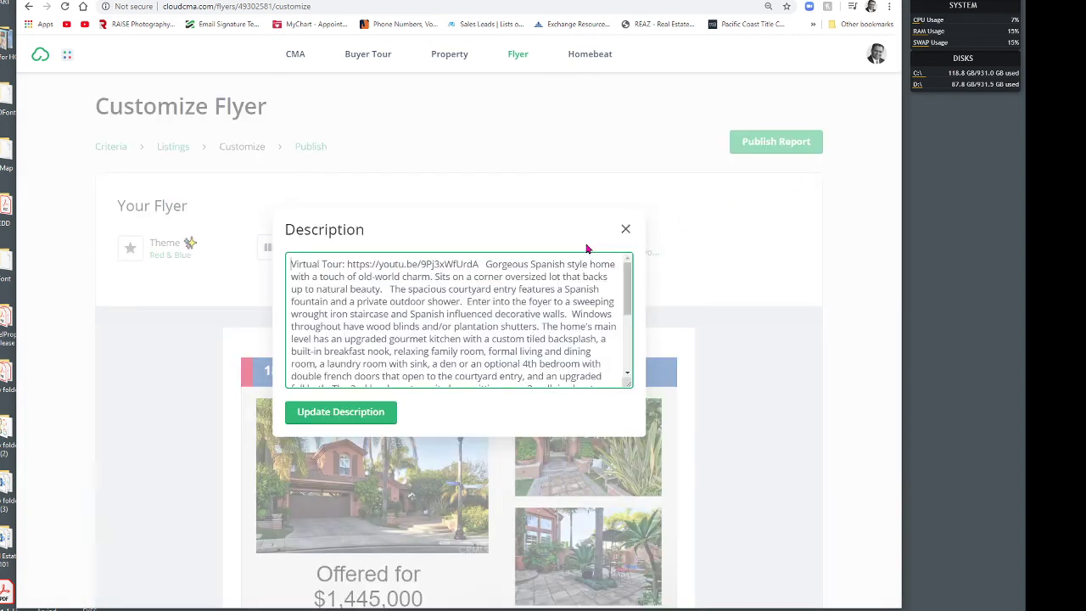
pyautogui.click(625, 229)
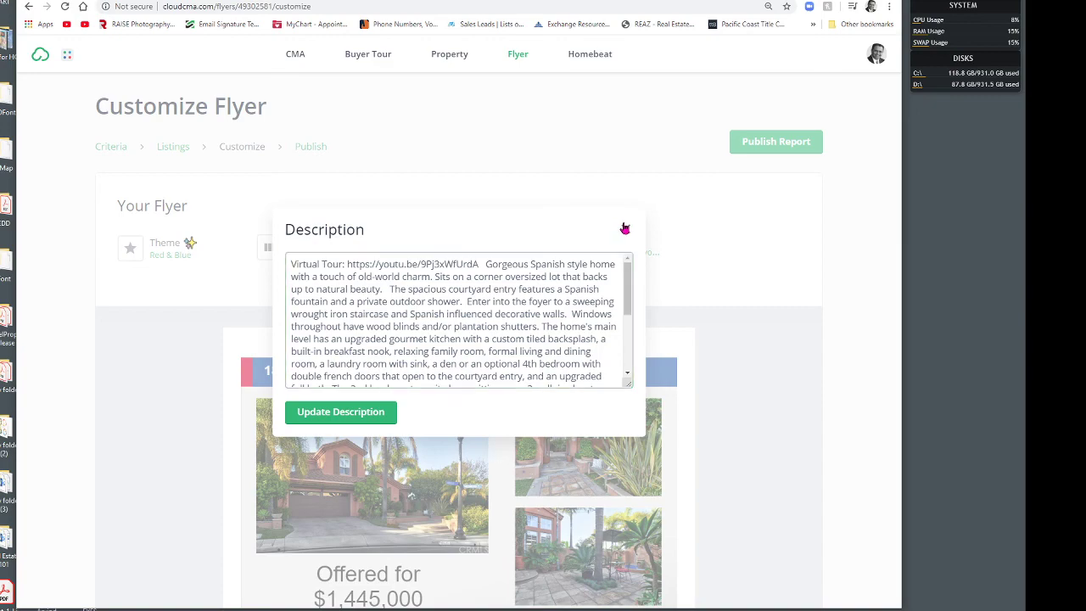
pyautogui.scroll(-4, 768, 339)
pyautogui.scroll(2, 768, 341)
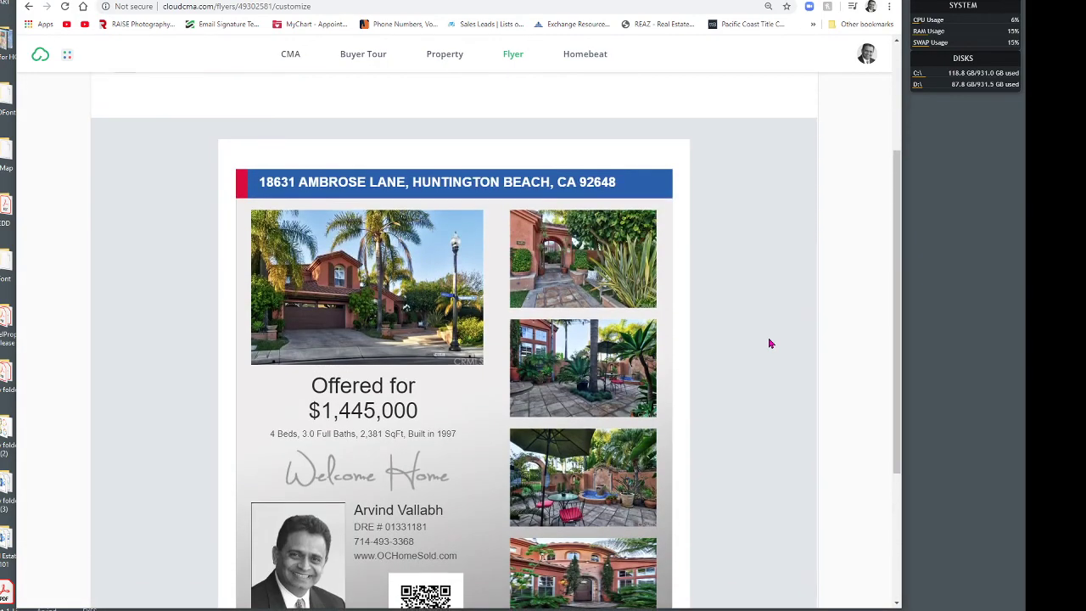
pyautogui.scroll(2, 759, 339)
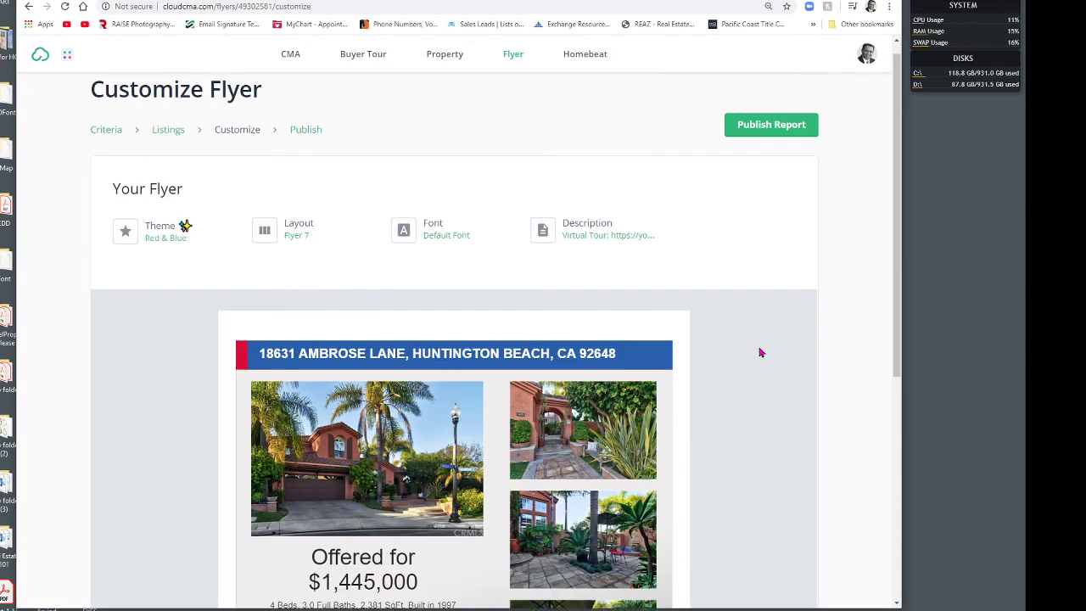
pyautogui.click(772, 148)
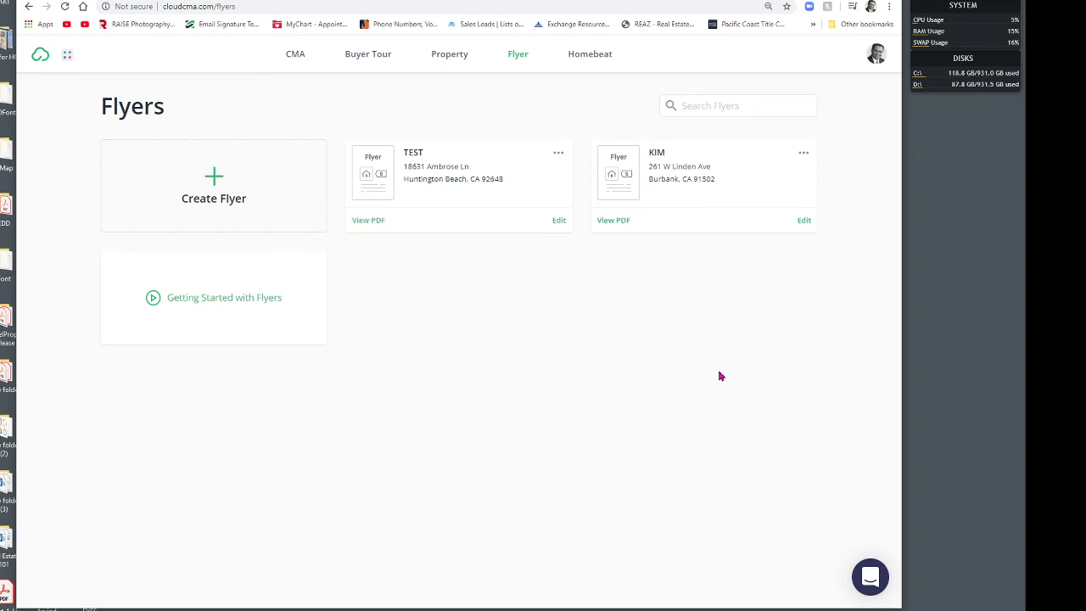
pyautogui.click(366, 220)
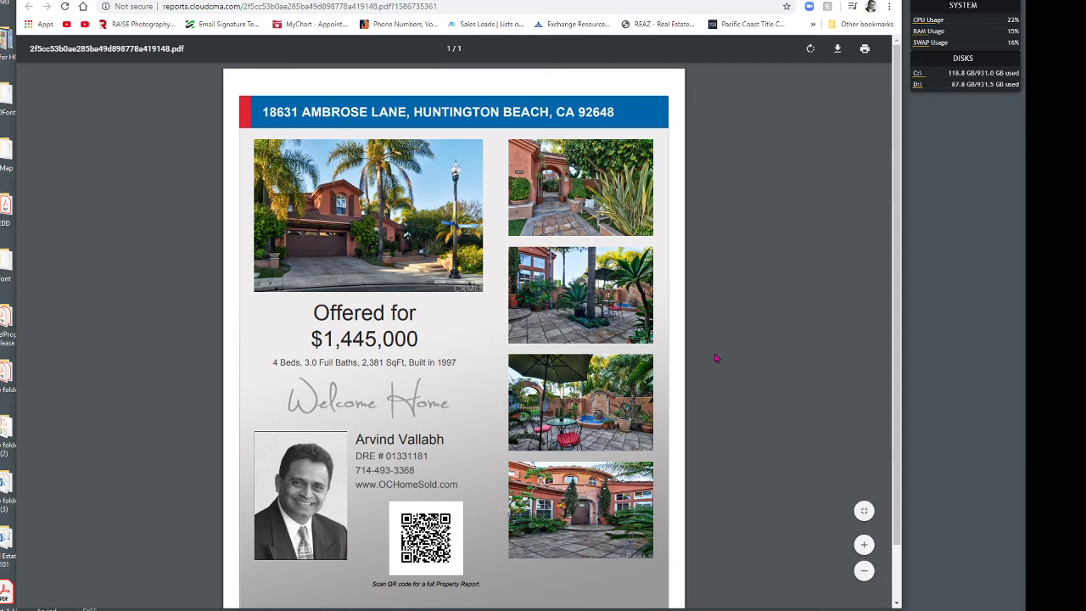
pyautogui.click(838, 49)
pyautogui.scroll(-1, 823, 316)
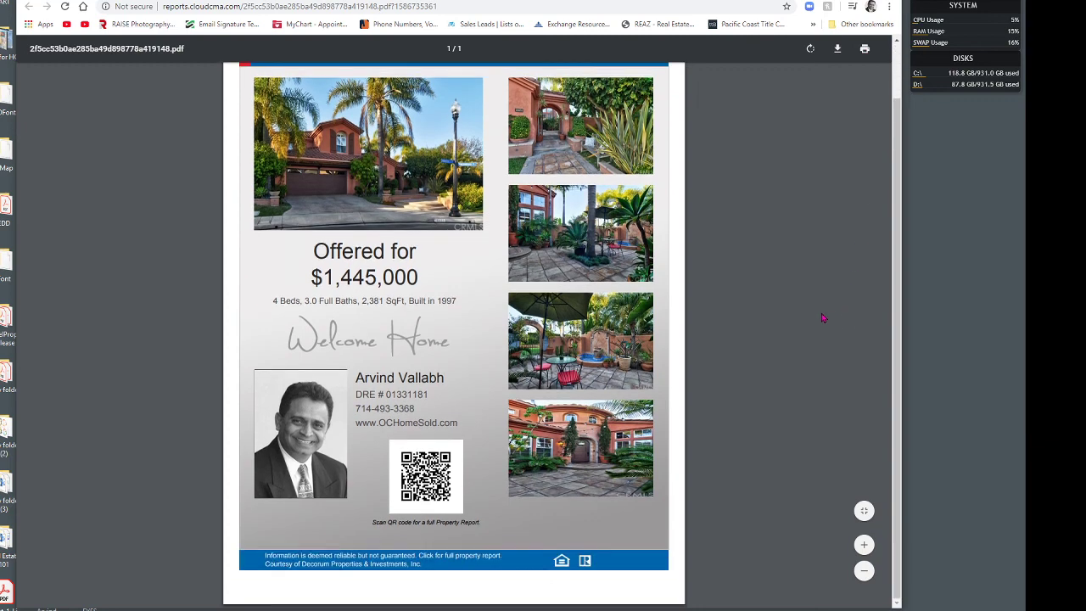
pyautogui.scroll(1, 822, 327)
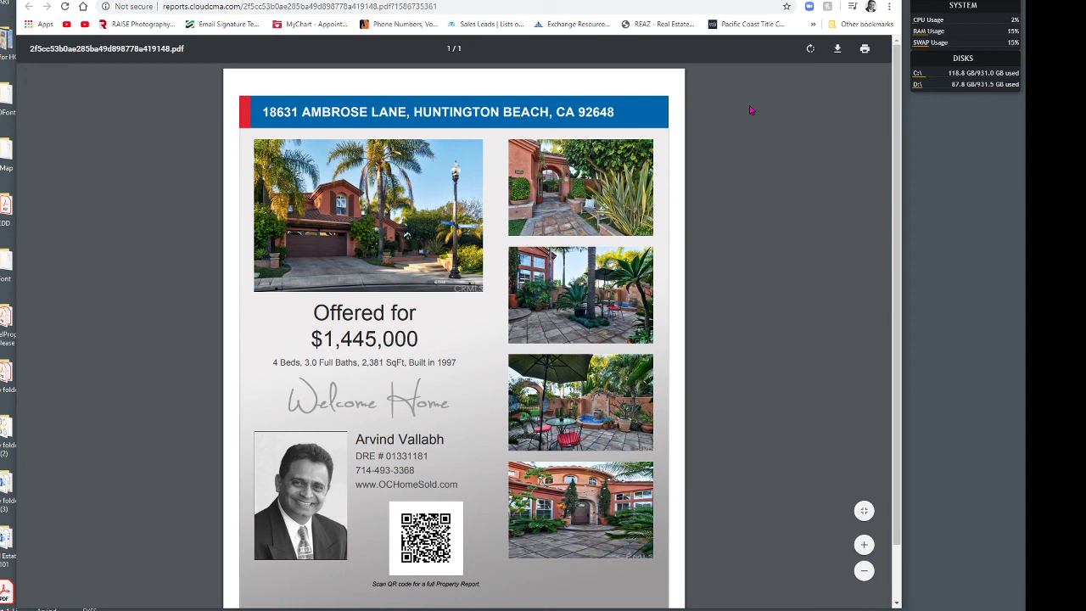
pyautogui.hotkey('ctrl', 'w')
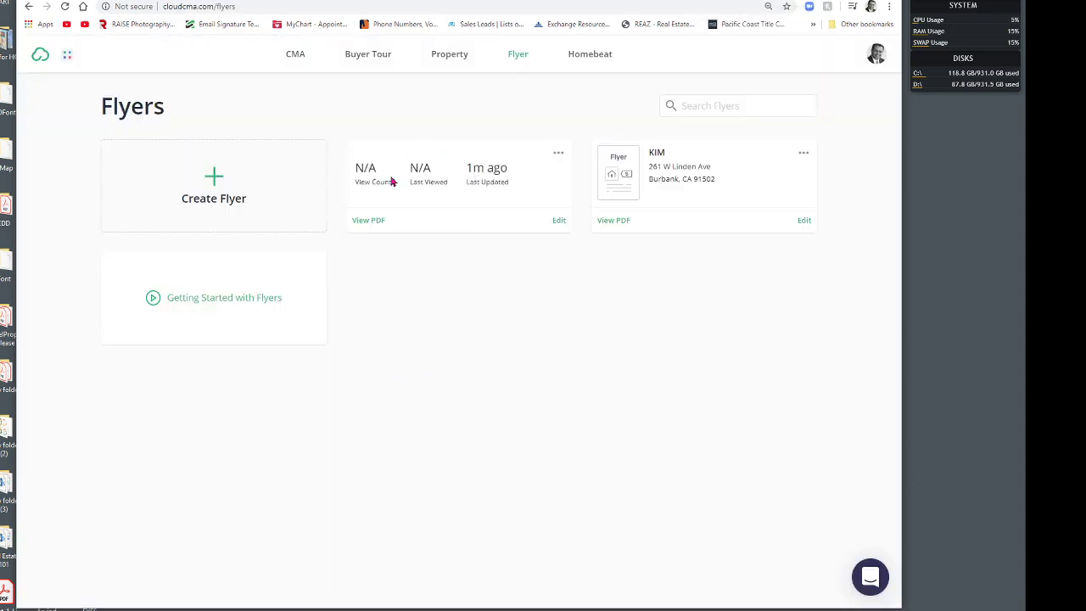
pyautogui.click(253, 212)
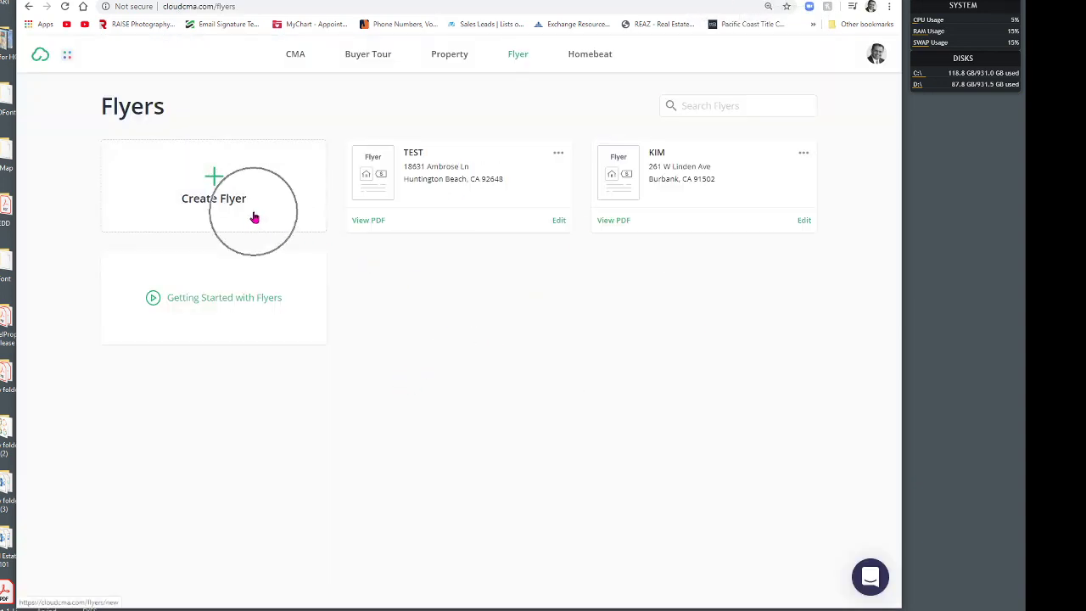
pyautogui.click(620, 223)
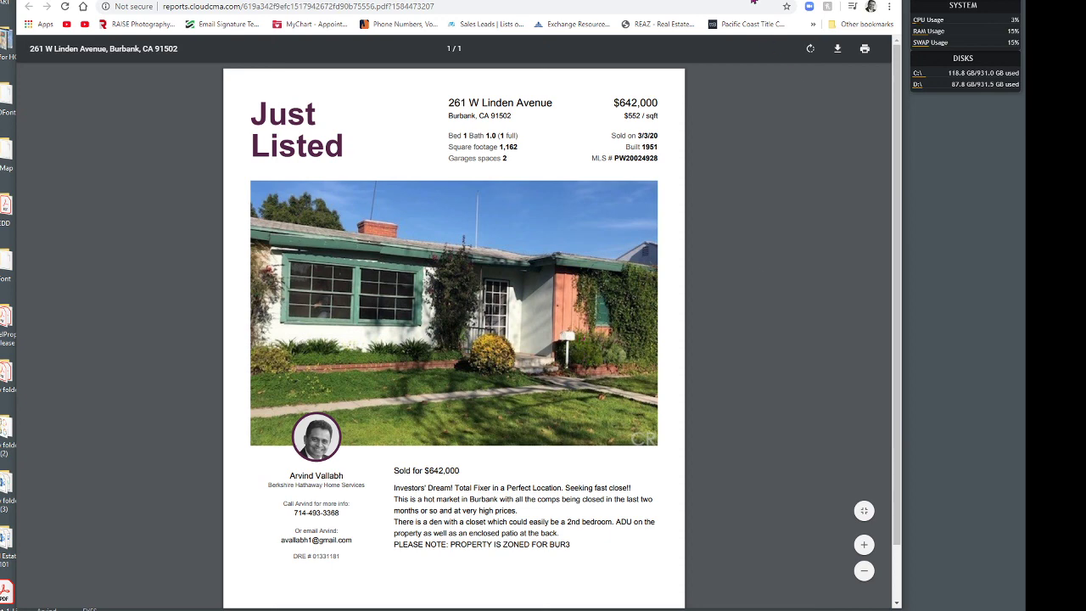
pyautogui.hotkey('ctrl', 'w')
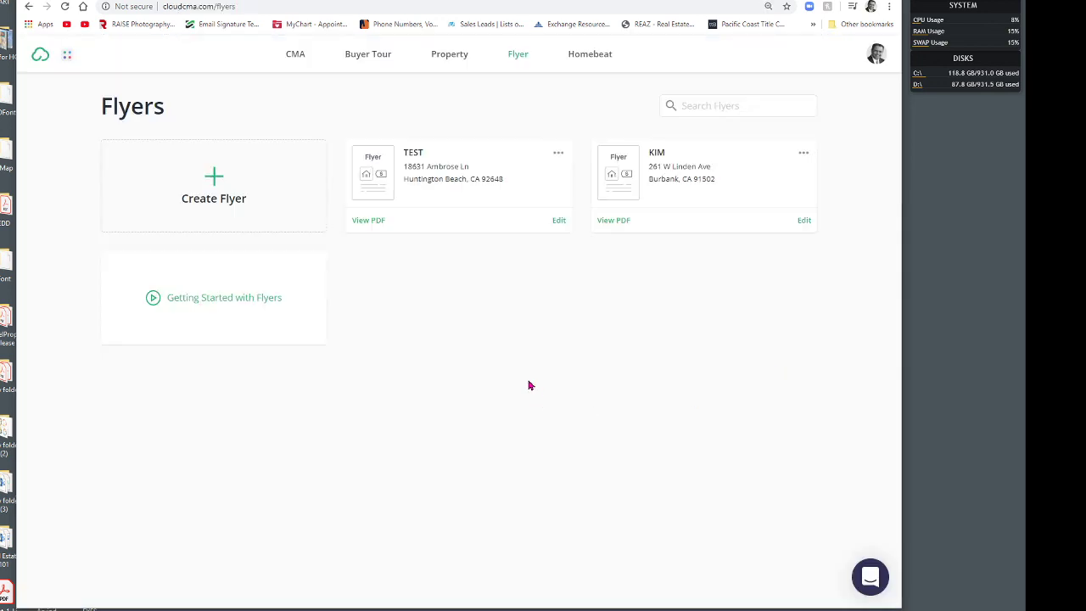